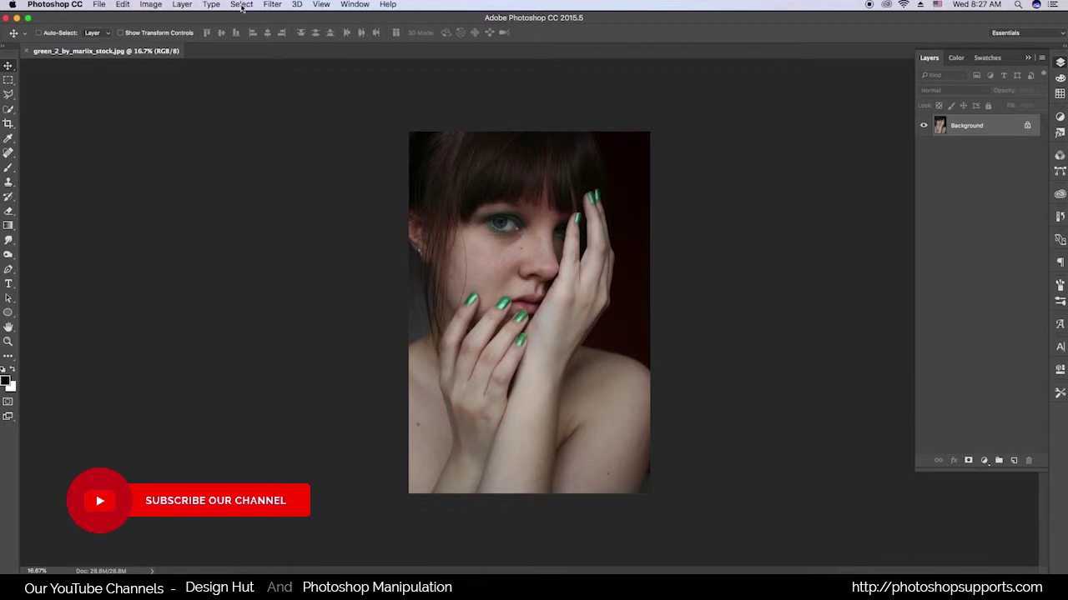
Step: Launch the Camera Raw Filter from the Filter menu on the green-nails portrait
left_click(273, 5)
mouse_move(278, 137)
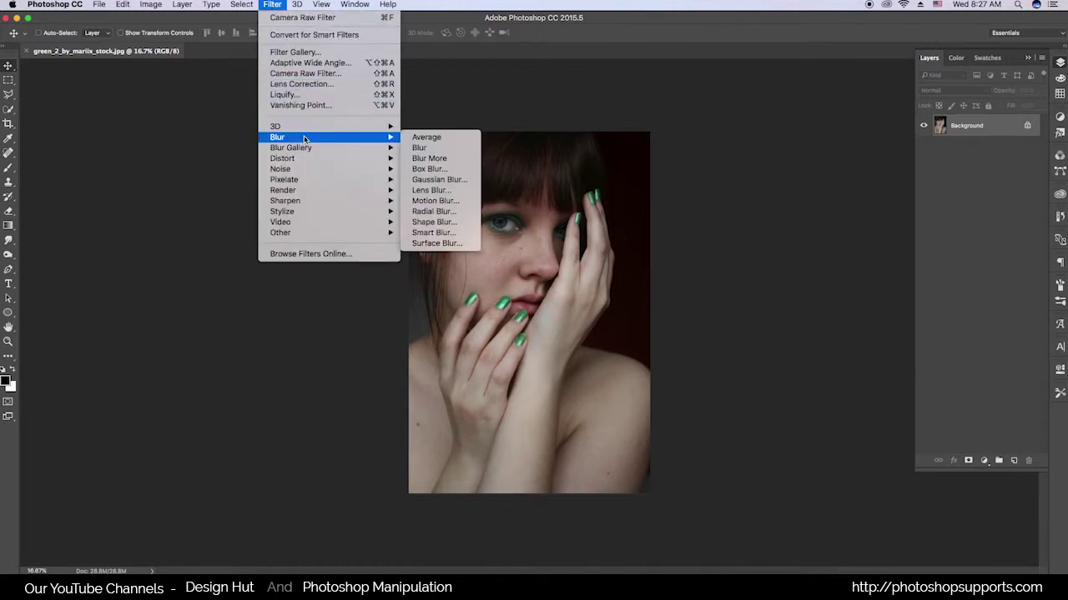
left_click(305, 76)
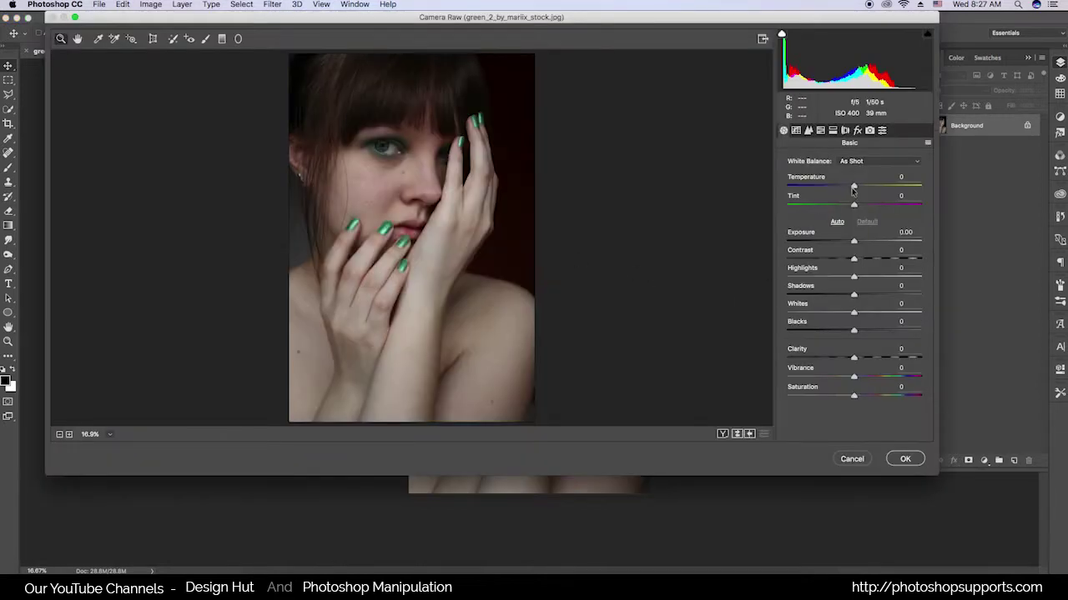
Step: Apply a Camera Raw grade: Temperature +9, Tint +16, Exposure -0.40, Contrast -11, Shadows -32
left_click_drag(853, 185, 861, 185)
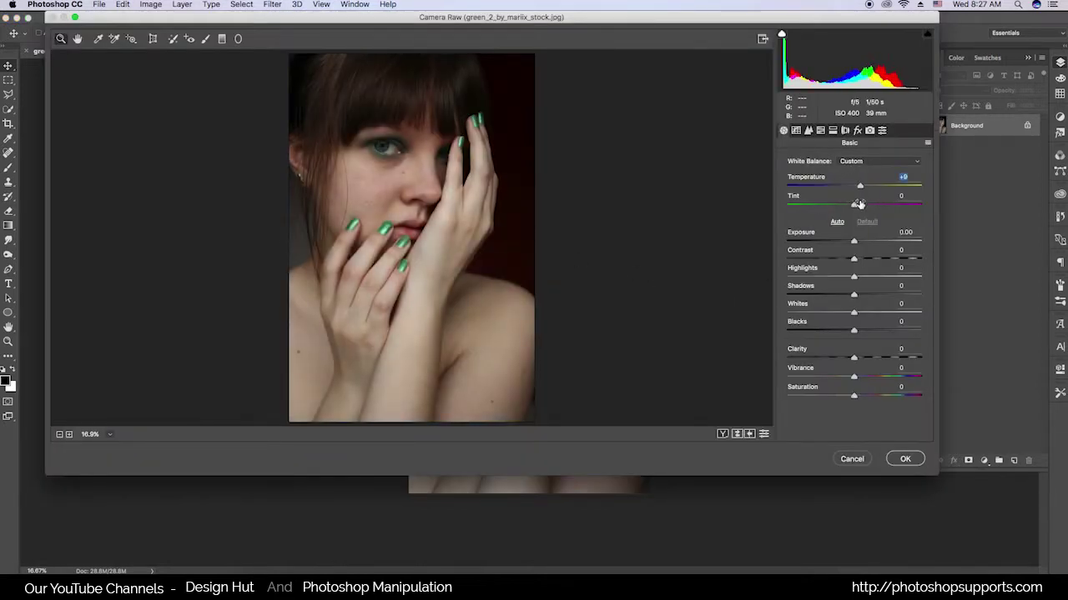
left_click_drag(854, 207, 864, 209)
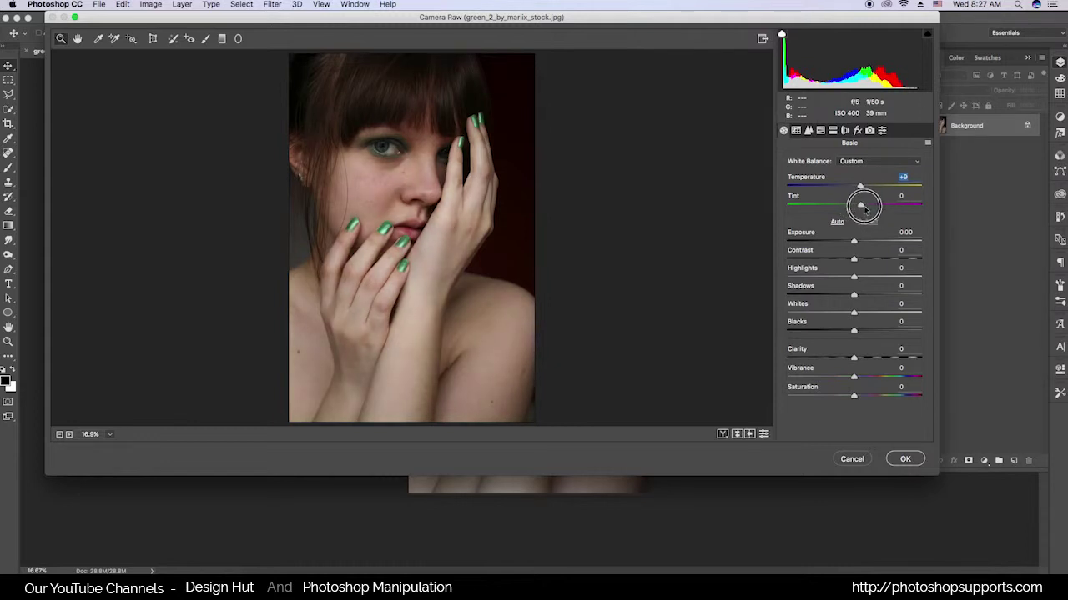
left_click_drag(864, 208, 865, 206)
mouse_move(854, 279)
left_mouse_down()
mouse_move(845, 295)
mouse_move(827, 293)
mouse_move(859, 274)
mouse_move(849, 243)
left_mouse_up()
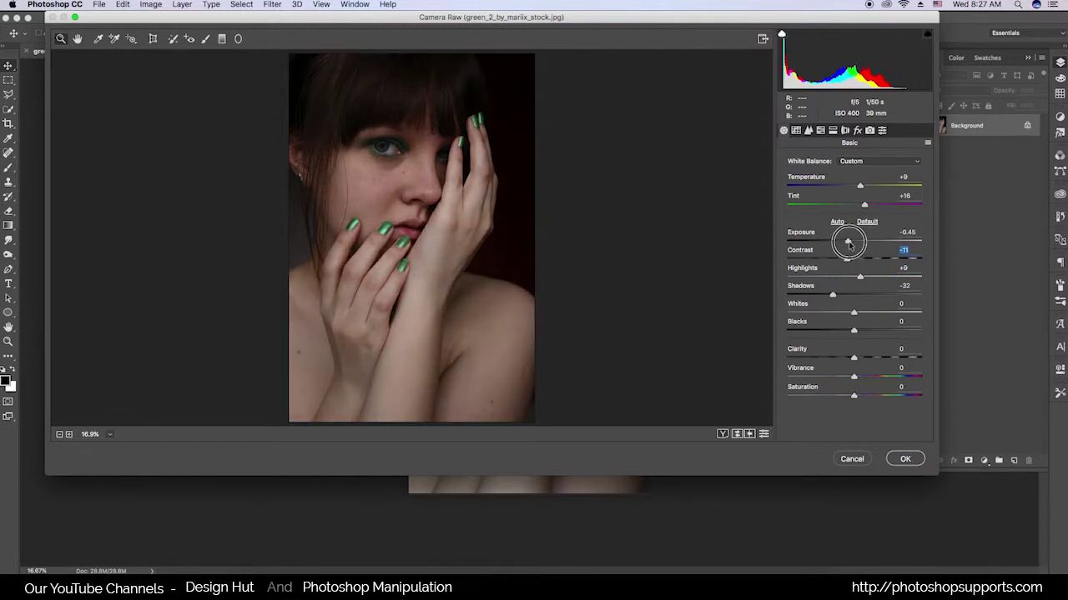
left_click_drag(849, 243, 865, 276)
left_click(917, 460)
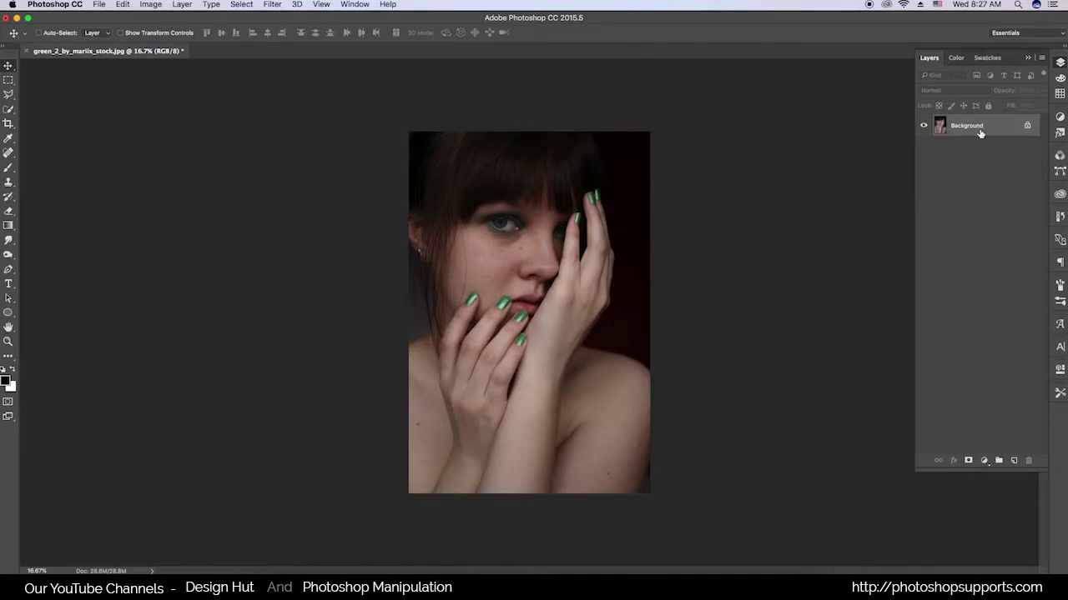
Step: Duplicate the Background layer as Background copy
left_click_drag(985, 125, 1013, 454)
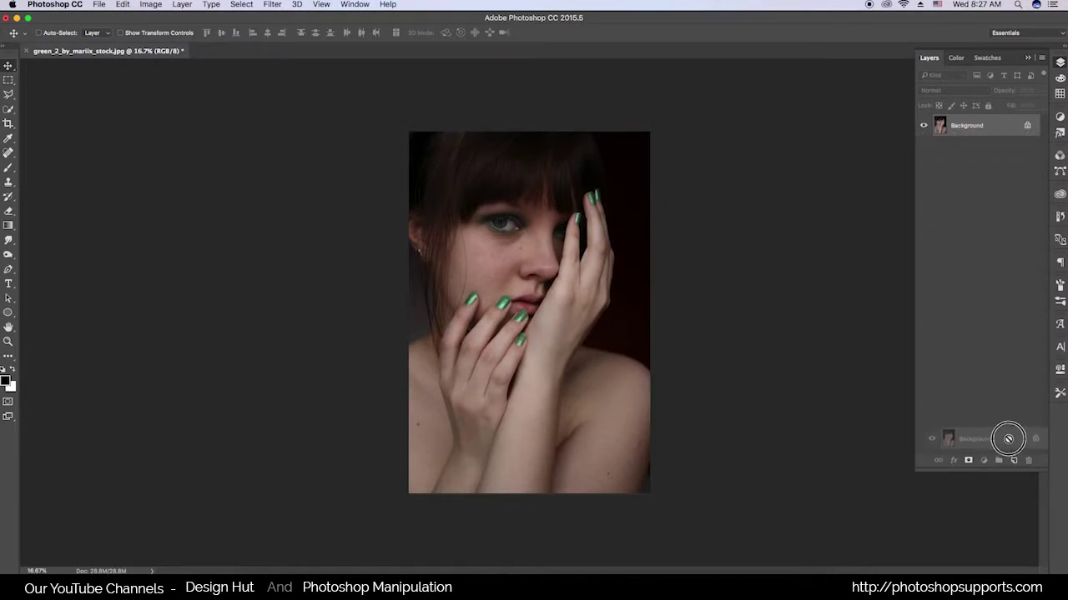
left_click_drag(1013, 455, 1012, 457)
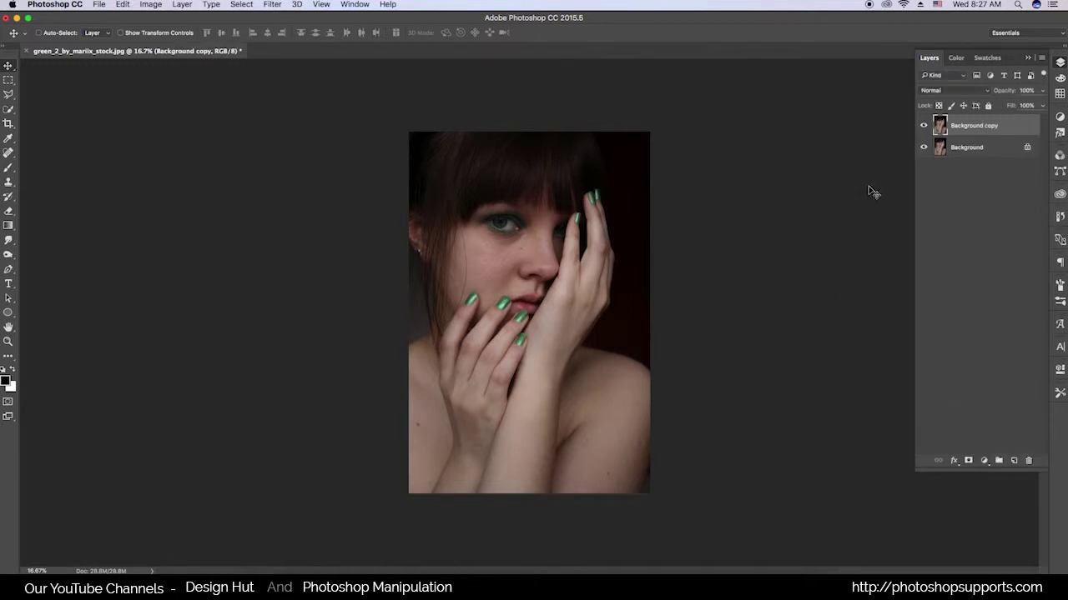
key("ctrl+plus")
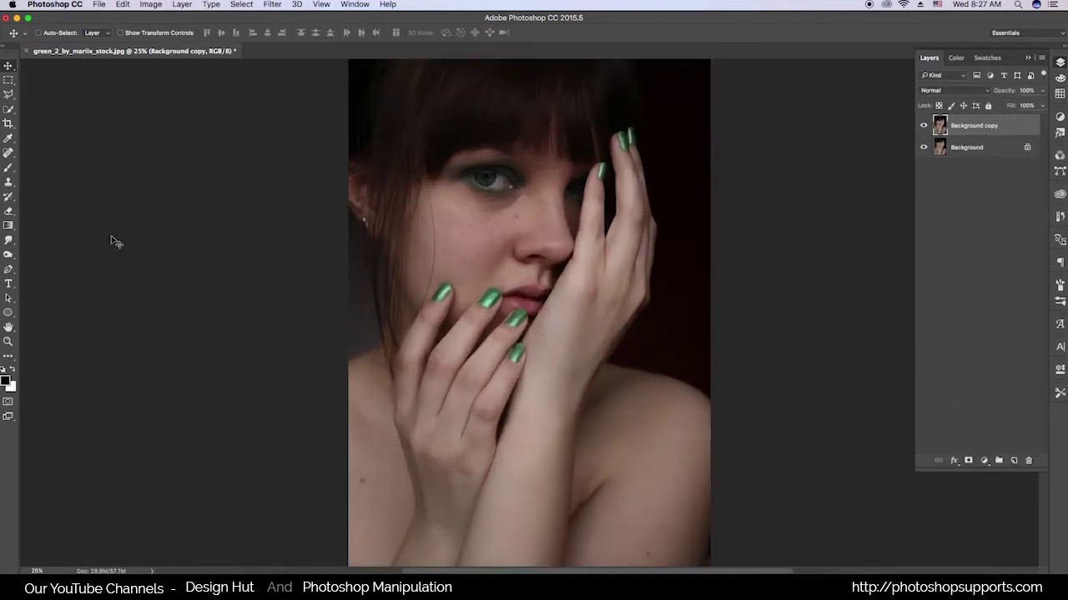
Step: Spot-heal the freckles and small blemishes on the cheeks at 50% zoom
left_click(8, 153)
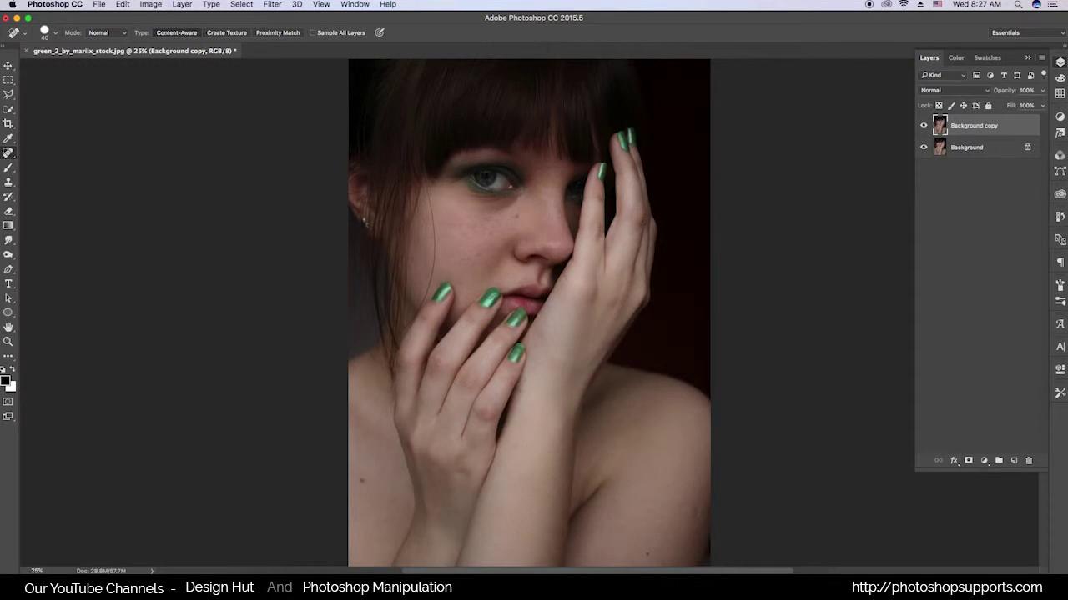
key("ctrl+plus")
key("ctrl+plus")
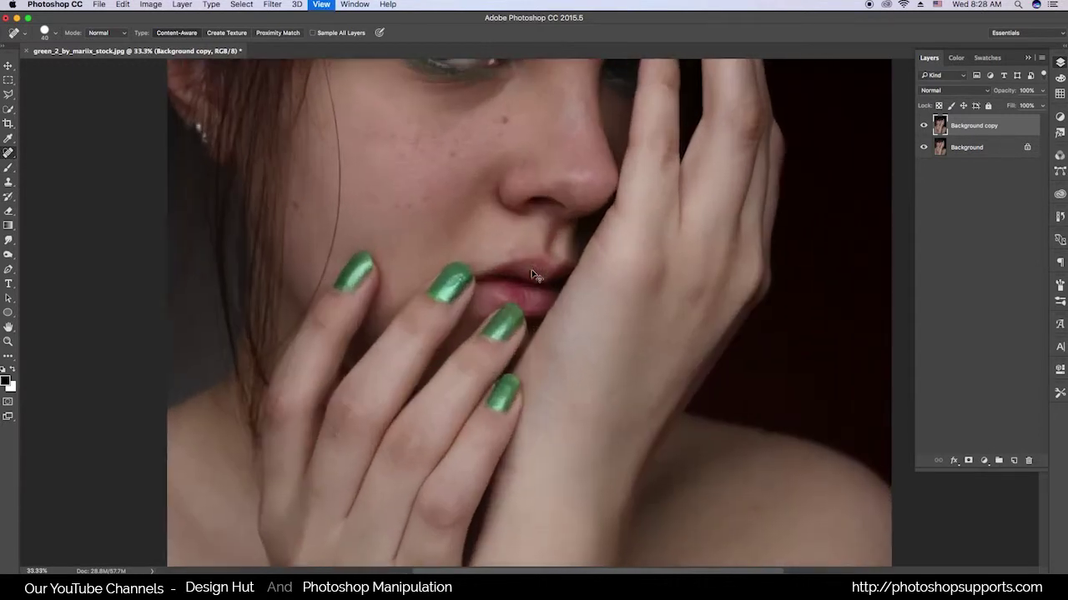
left_click_drag(520, 178, 522, 268)
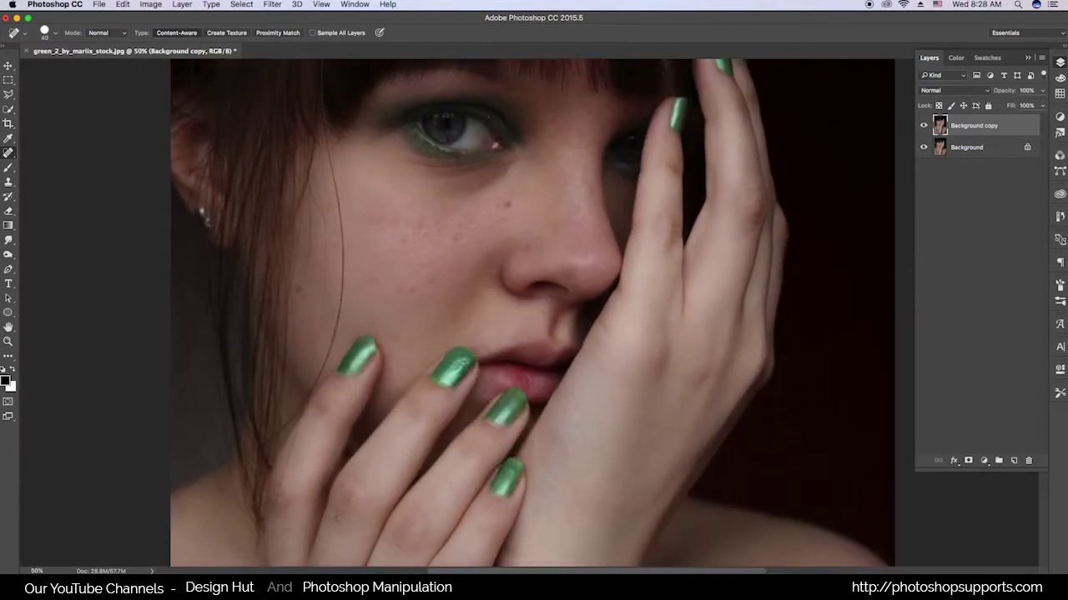
left_click(445, 206)
left_click(455, 240)
left_click(382, 219)
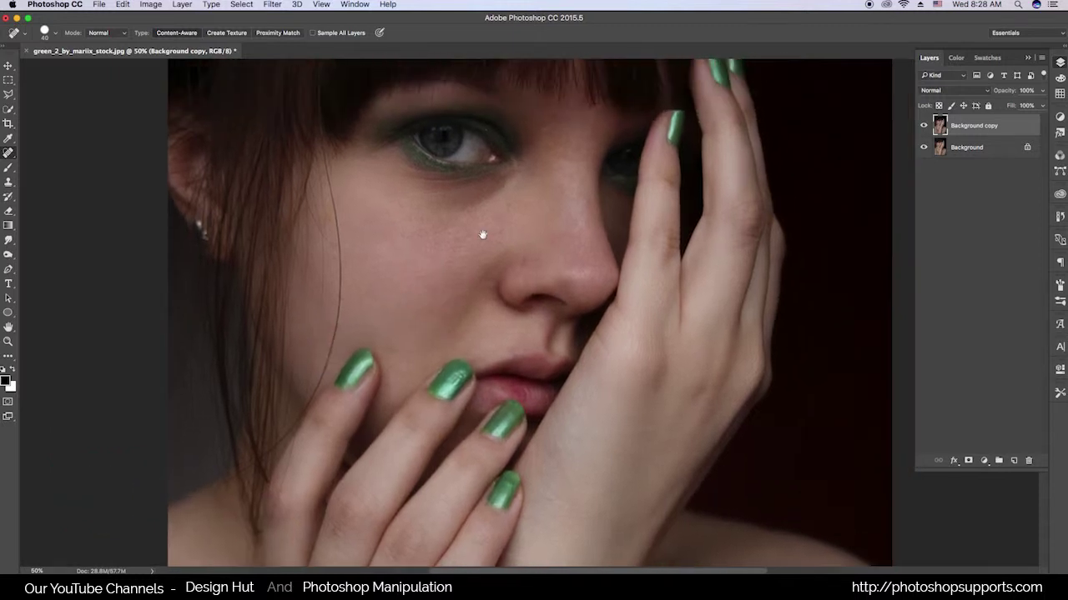
Step: Pan across the zoomed face and arms to check the healed skin, then return to the Move tool
scroll(437, 255, "up", 3)
scroll(513, 217, "down", 2)
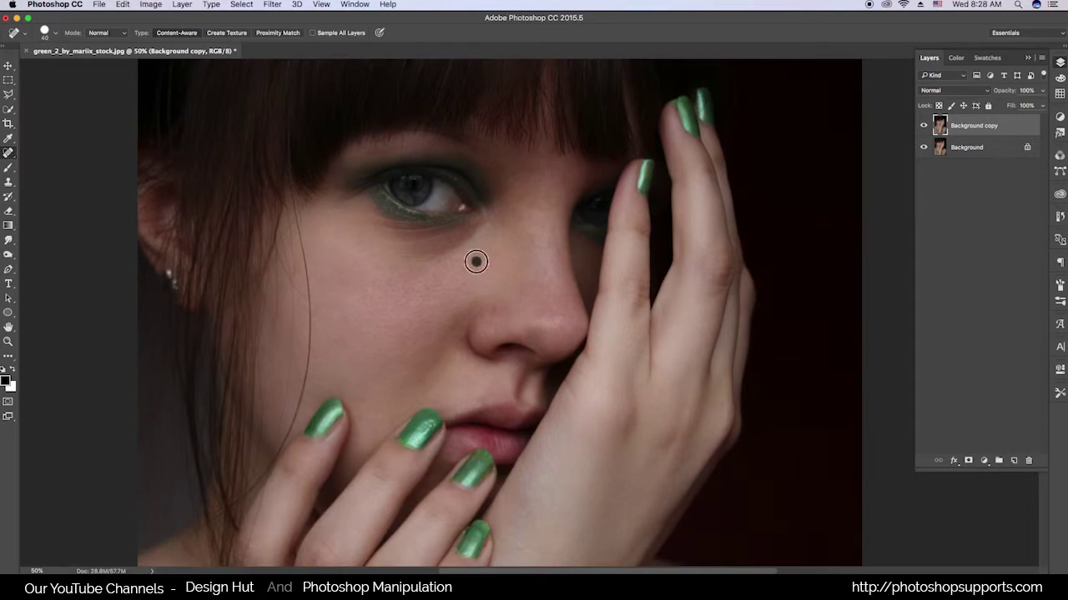
scroll(486, 296, "down", 1)
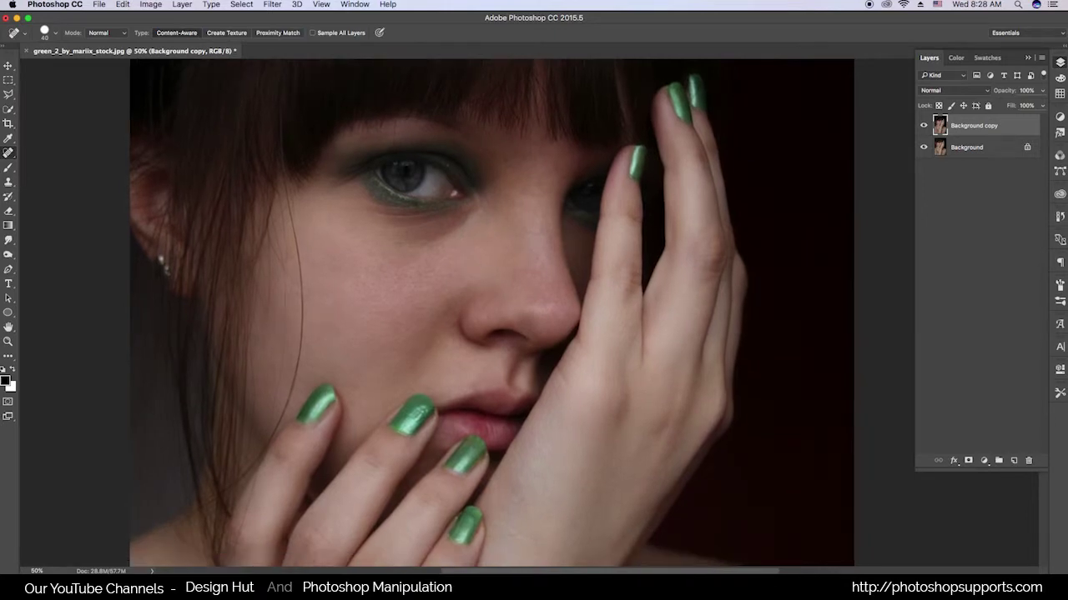
scroll(492, 275, "down", 3)
scroll(510, 212, "up", 1)
scroll(409, 271, "left", 1)
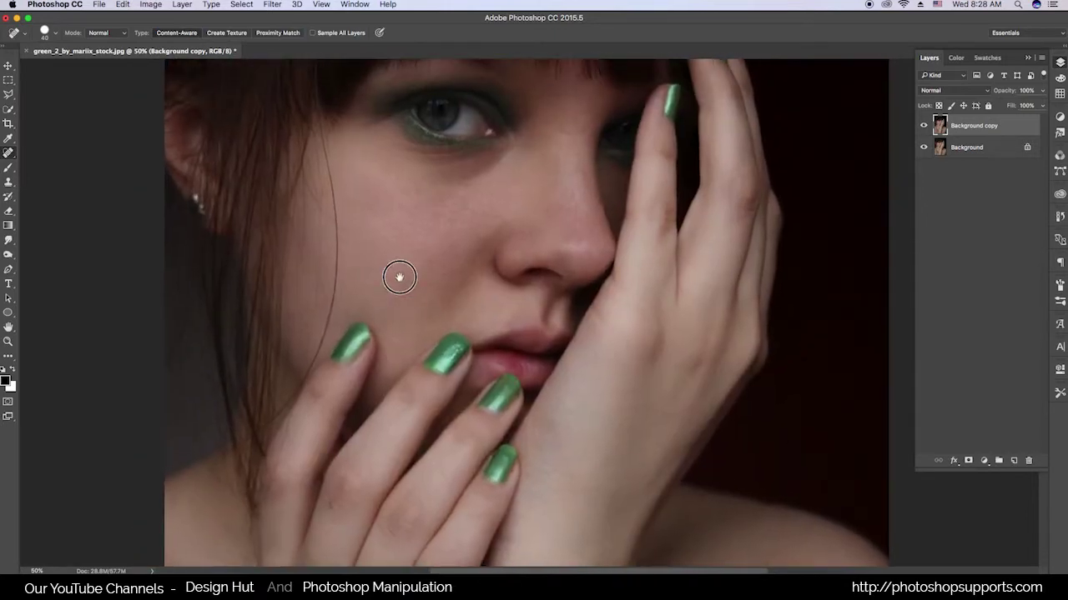
scroll(399, 277, "up", 1)
scroll(445, 236, "down", 1)
scroll(483, 309, "down", 1)
scroll(484, 310, "up", 2)
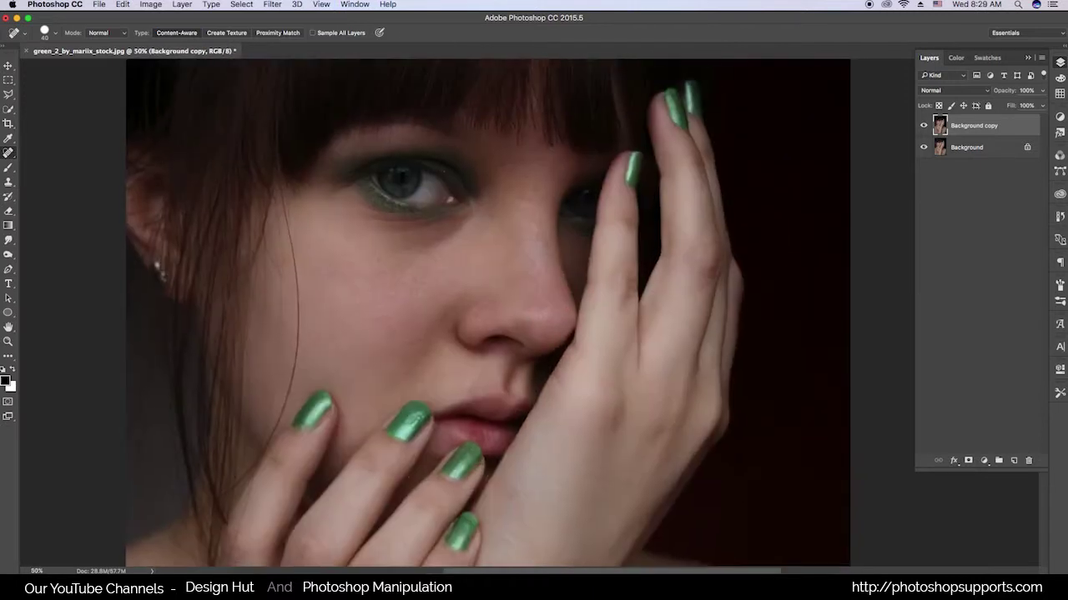
scroll(538, 169, "down", 2)
scroll(453, 291, "down", 2)
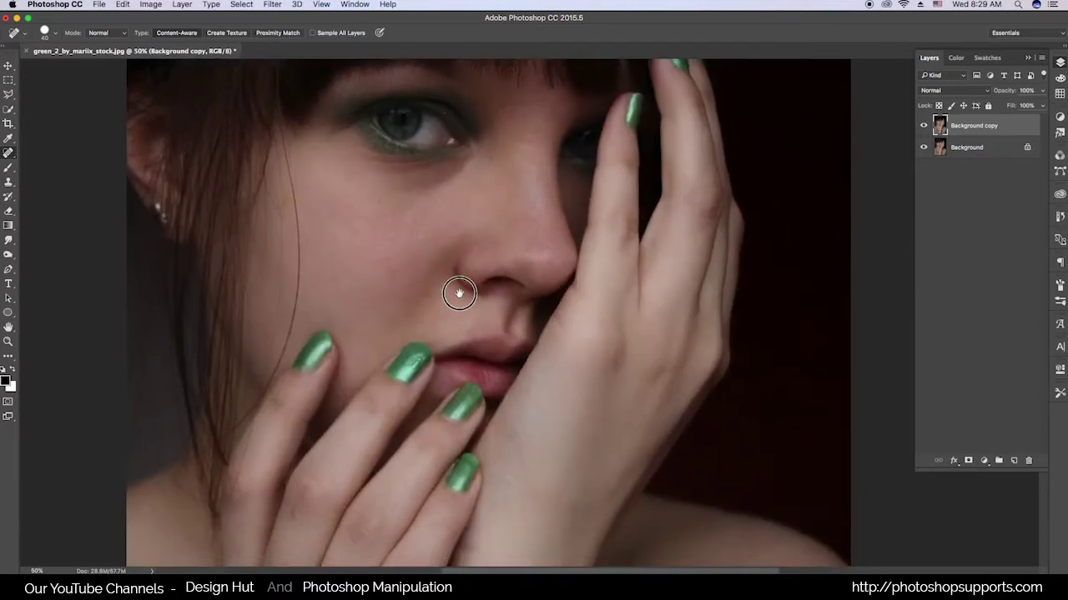
scroll(453, 291, "down", 1)
scroll(419, 244, "right", 2)
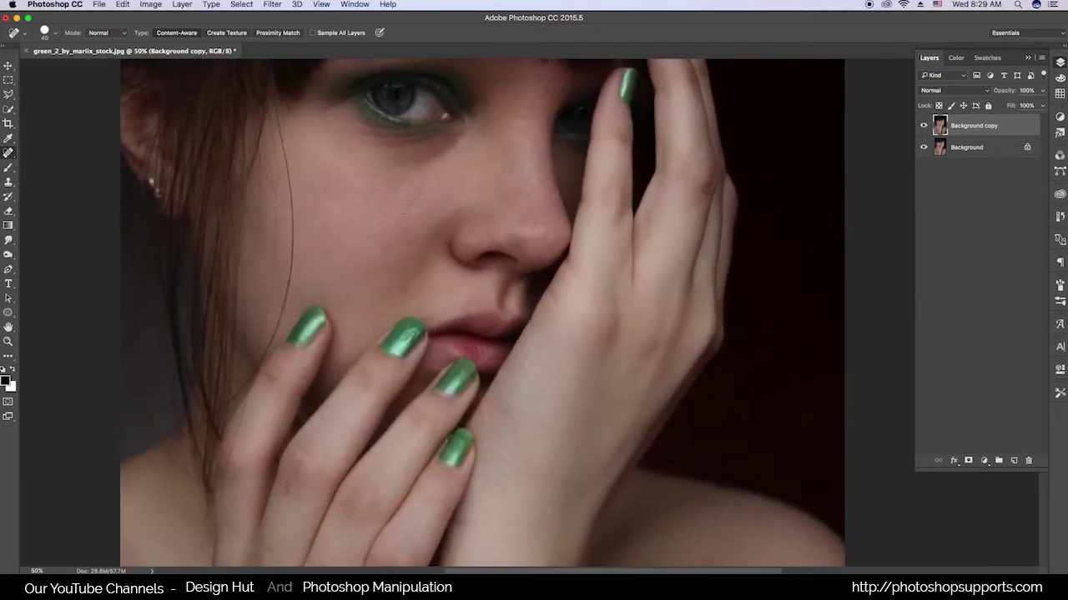
scroll(408, 226, "down", 2)
scroll(317, 334, "down", 3)
scroll(316, 362, "up", 1)
scroll(315, 363, "up", 2)
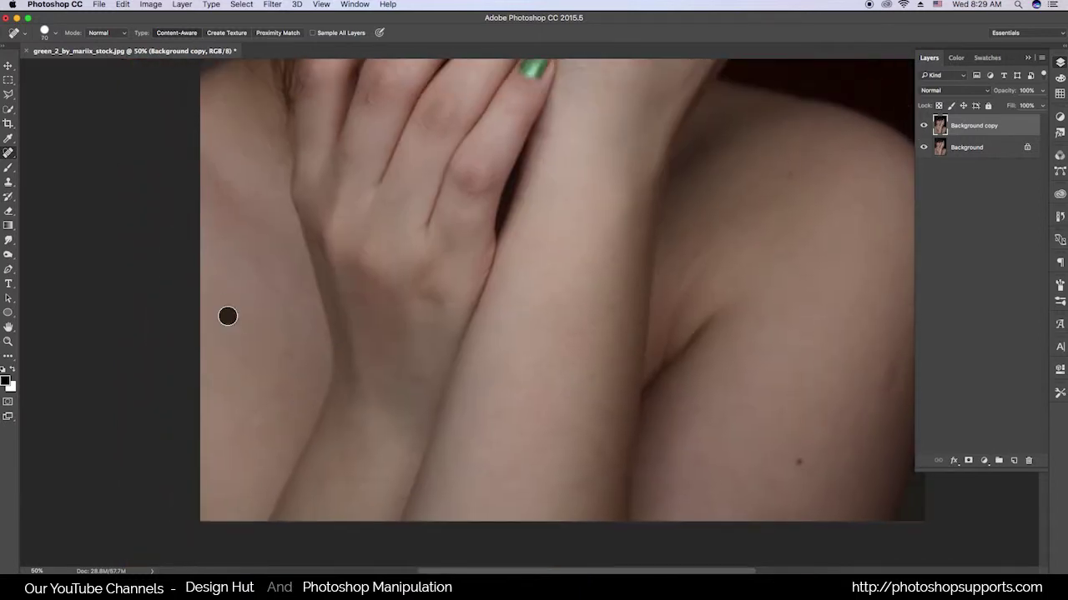
scroll(280, 356, "up", 3)
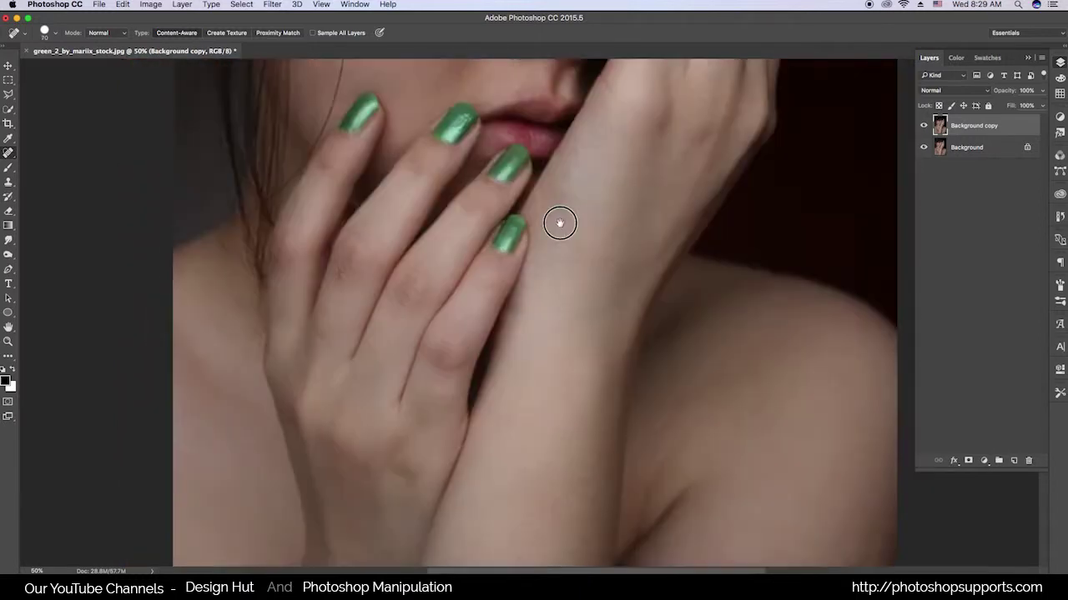
scroll(560, 222, "up", 5)
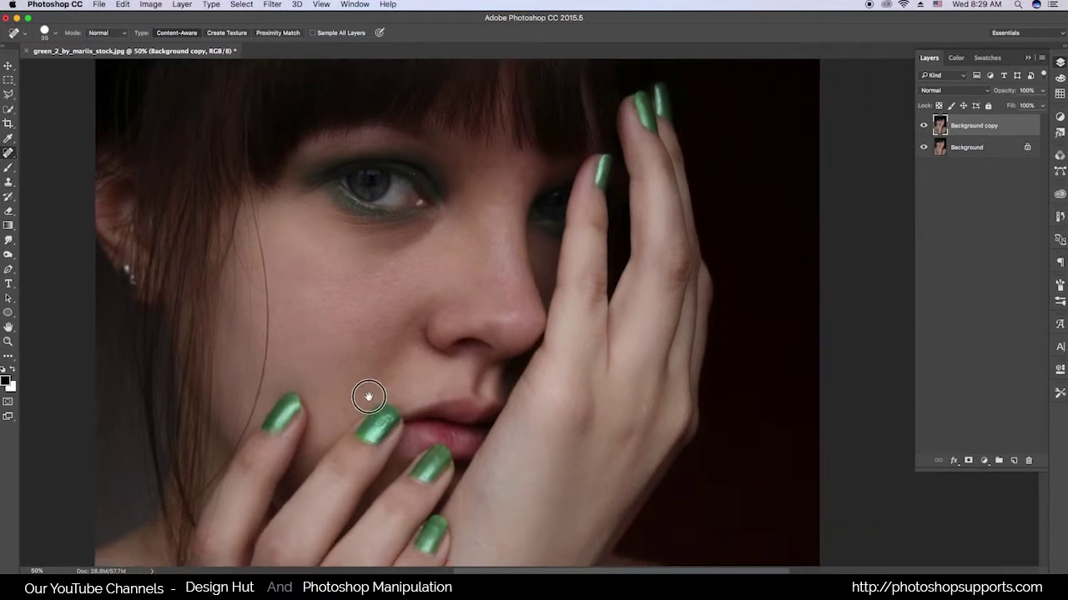
scroll(370, 392, "down", 2)
scroll(370, 393, "down", 1)
left_click(8, 67)
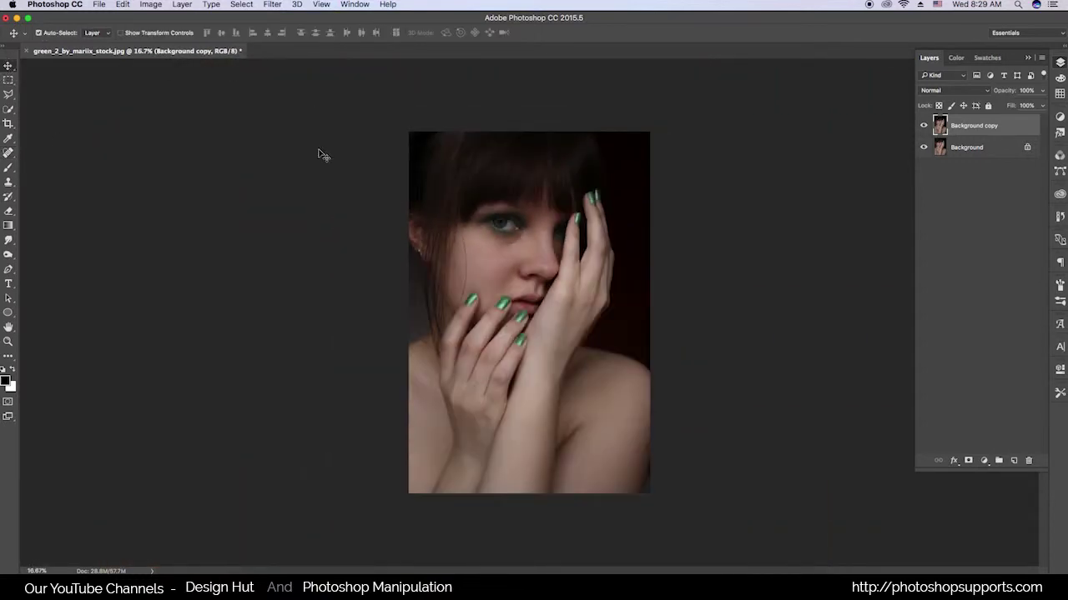
Step: Duplicate the retouched layer and name the new copy 'low'
key("ctrl+plus")
left_click_drag(550, 300, 546, 333)
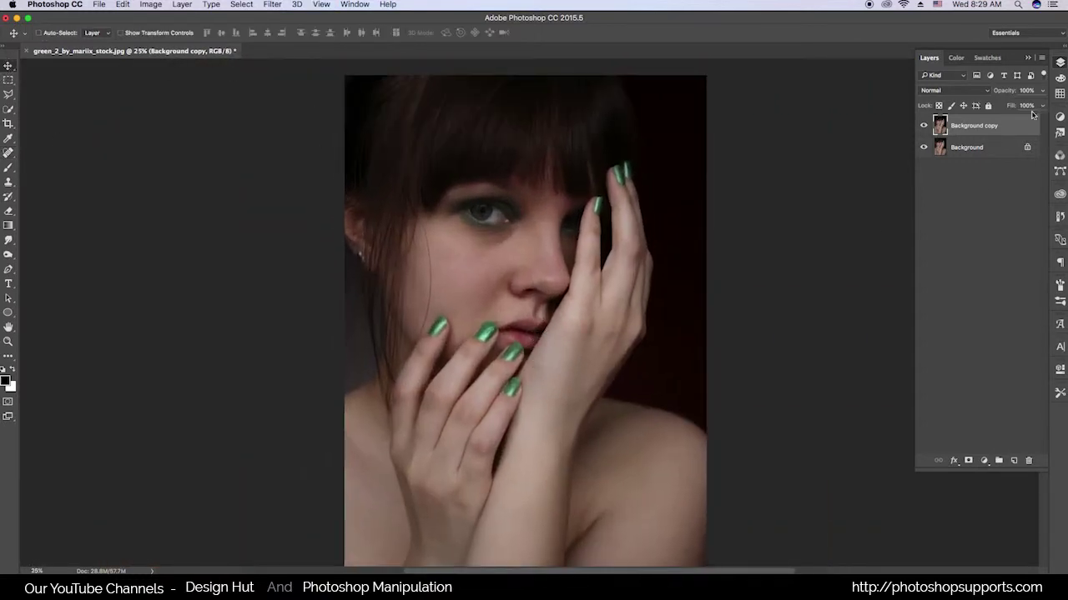
key("ctrl+j")
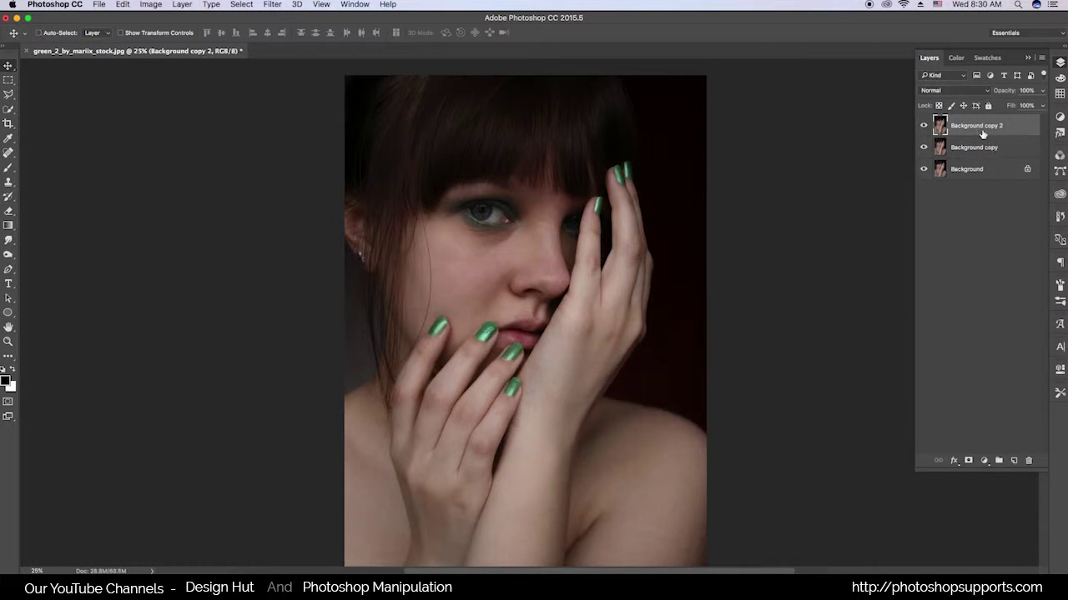
double_click(981, 127)
type("Hi")
key("Return")
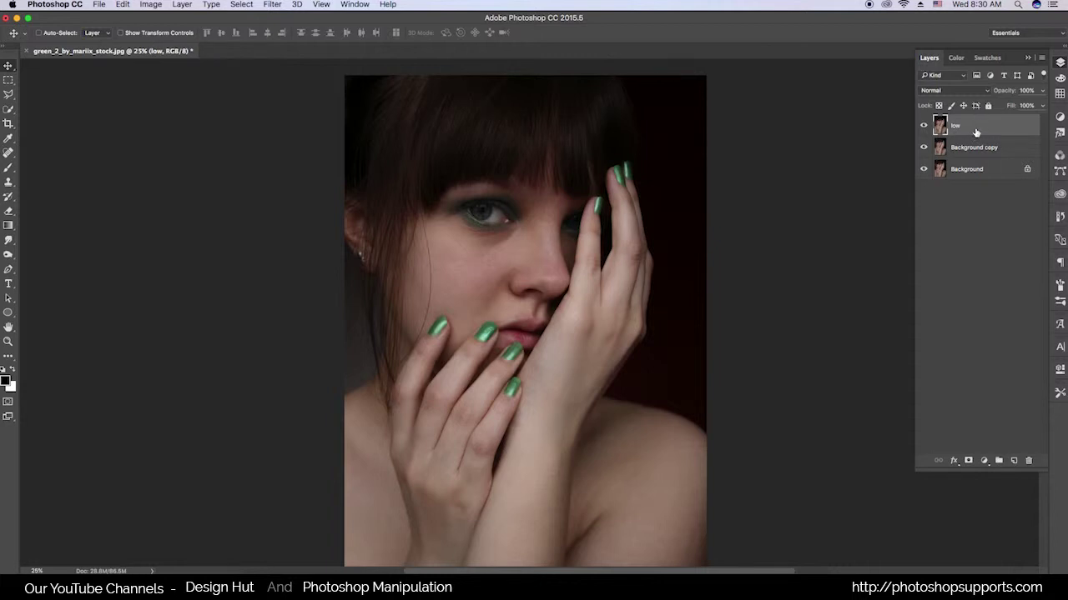
Step: Blur the low layer with a Gaussian Blur of about 8.7 pixels
left_click(271, 5)
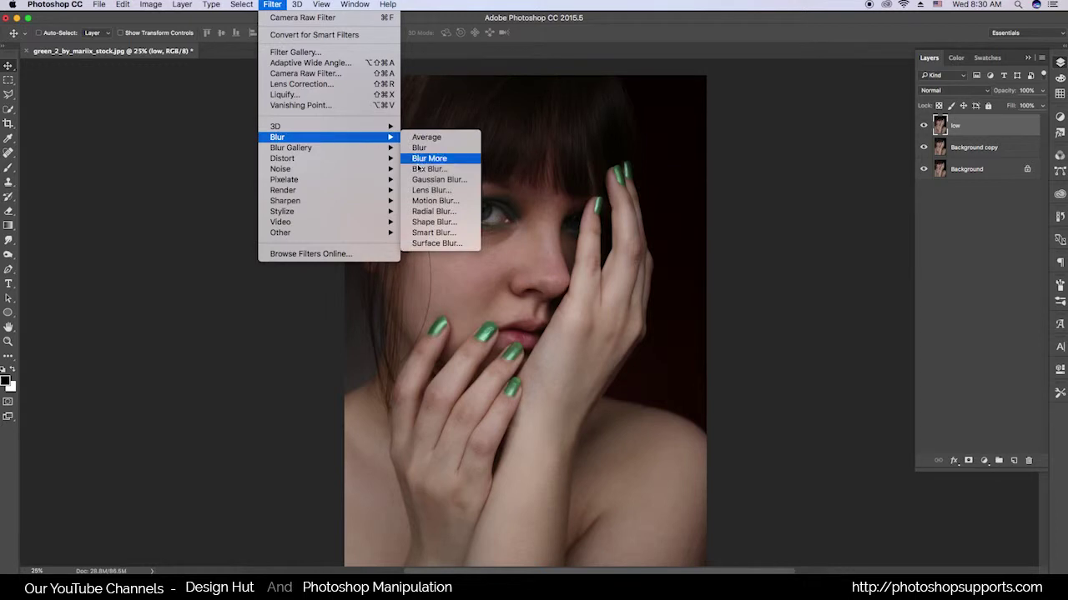
left_click(434, 180)
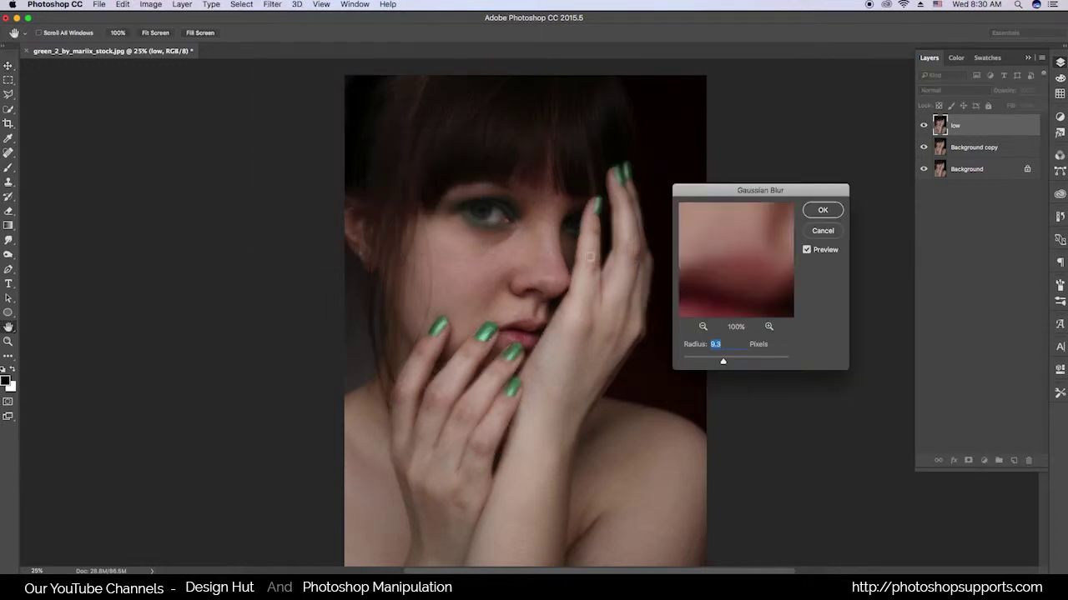
key("ctrl+plus")
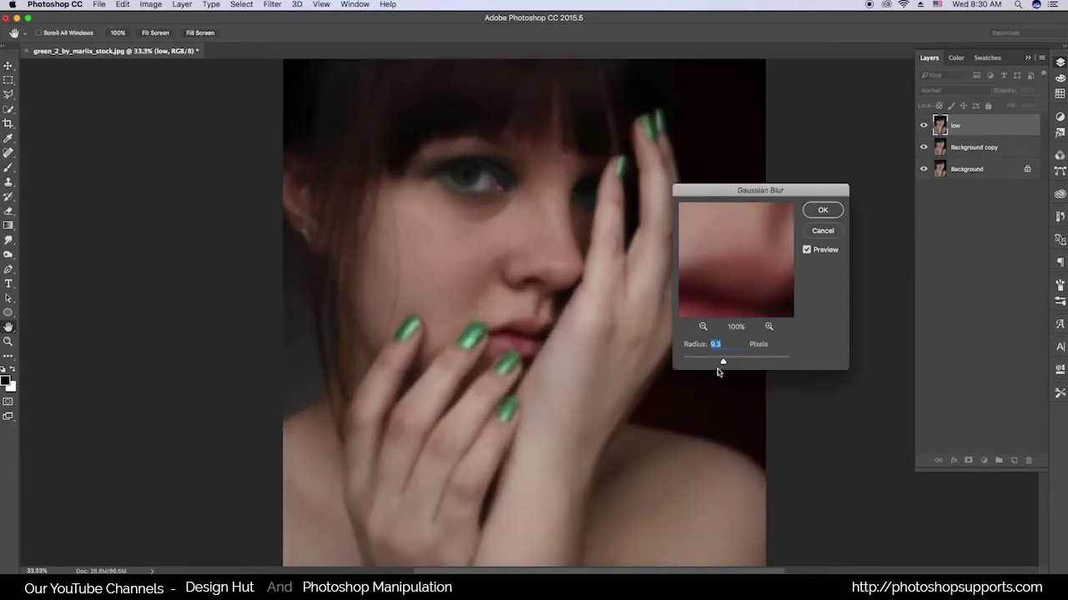
left_click_drag(724, 365, 721, 363)
left_click(835, 209)
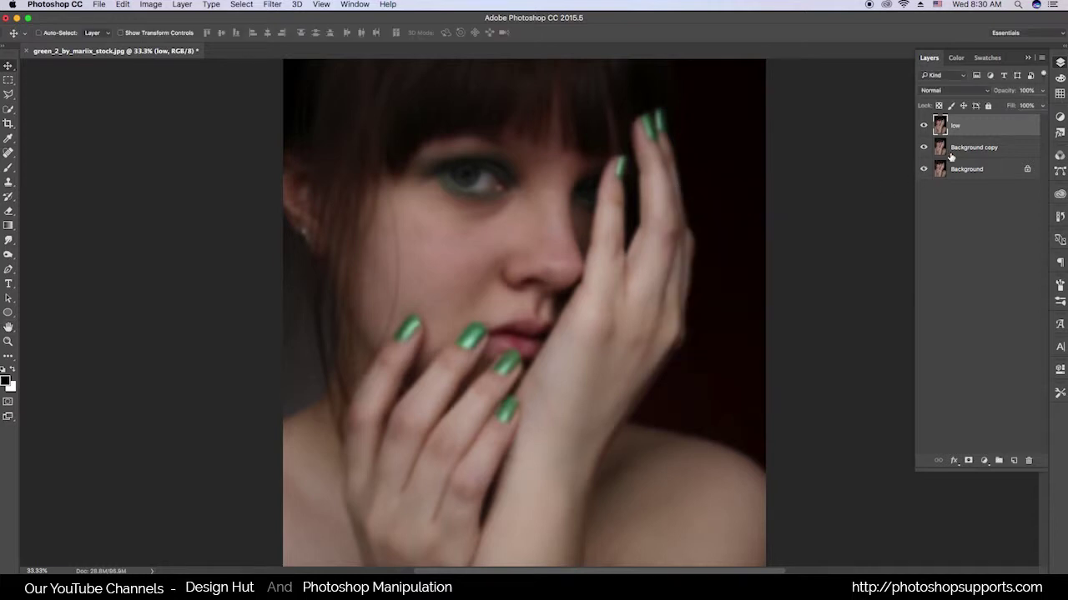
Step: Duplicate Background copy and place the copy above the low layer
left_click(963, 148)
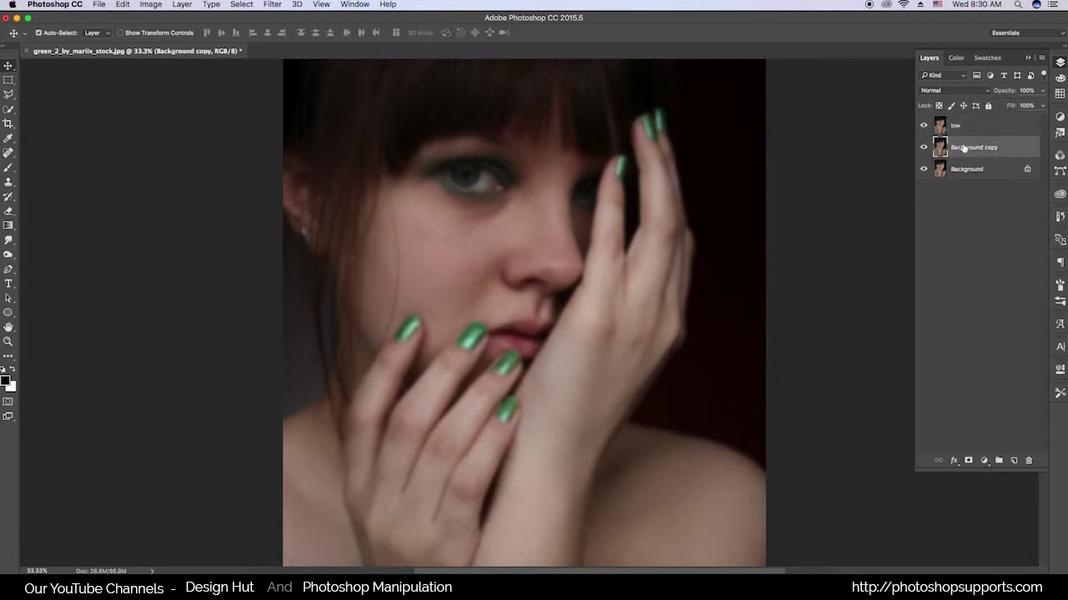
key("ctrl+j")
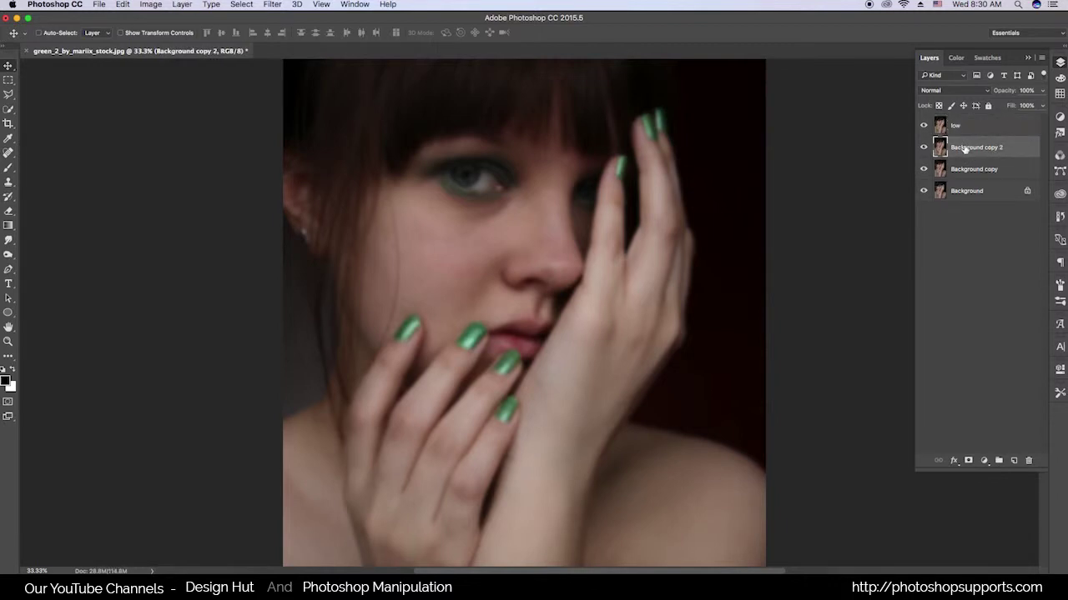
left_click_drag(965, 149, 1013, 454)
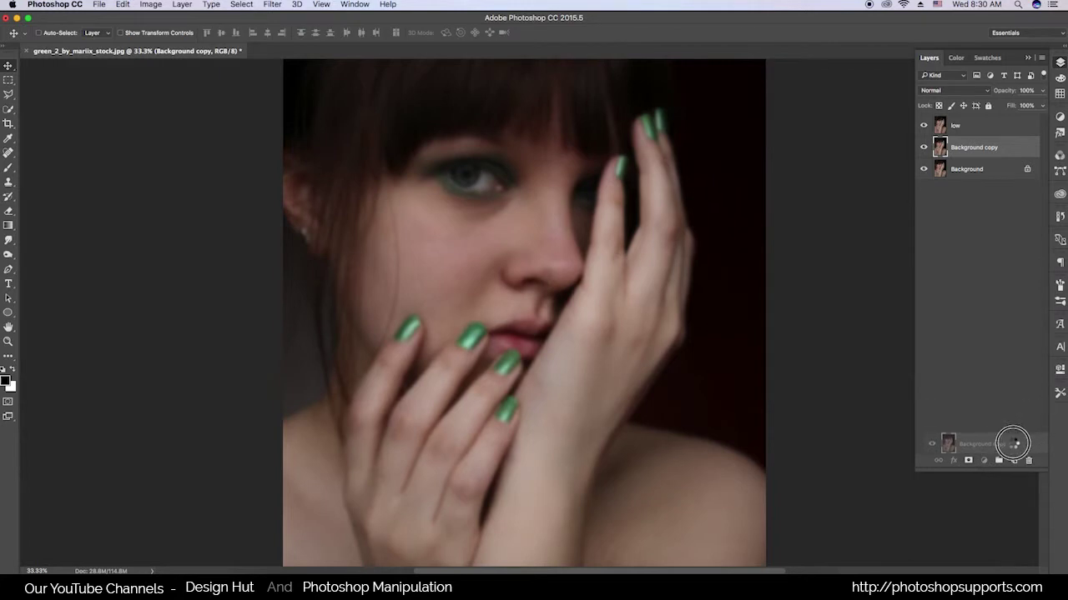
left_click_drag(992, 150, 984, 125)
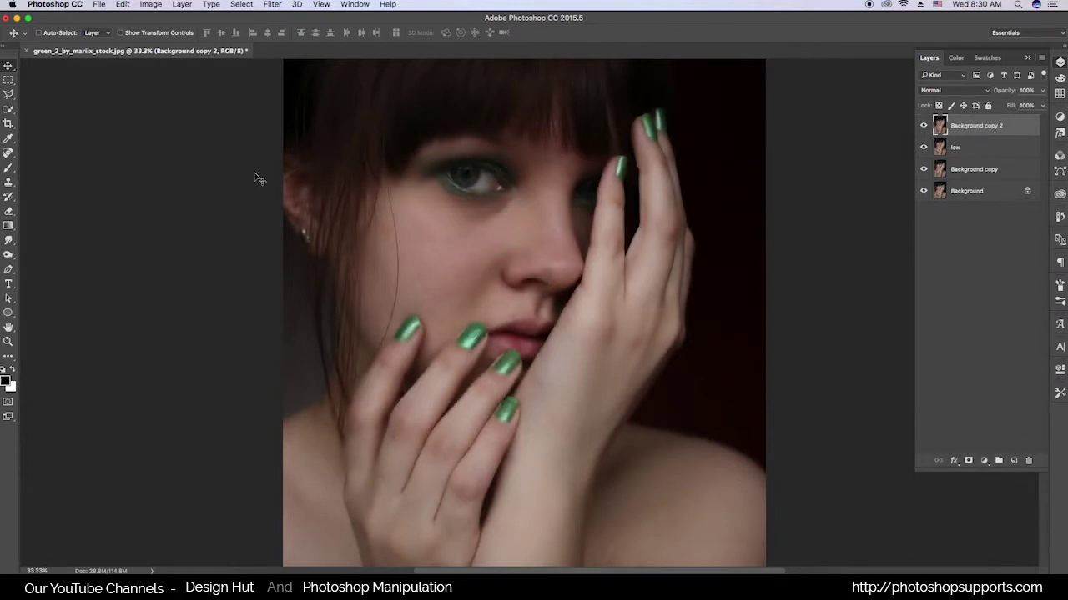
Step: Apply Image onto Background copy 2 with low as source in Subtract mode
left_click(151, 5)
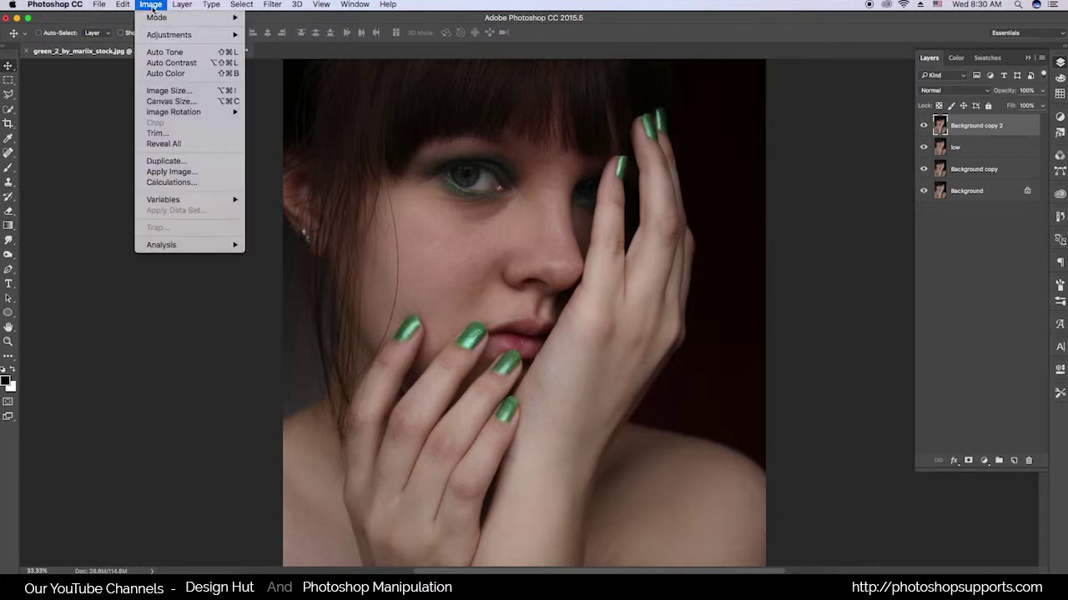
left_click(173, 172)
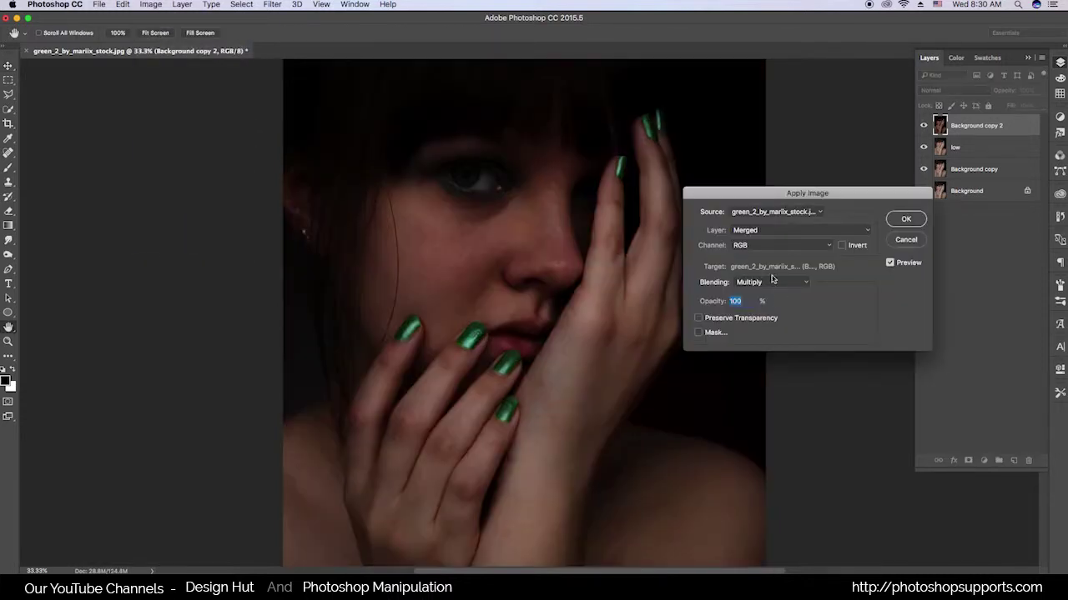
left_click(776, 235)
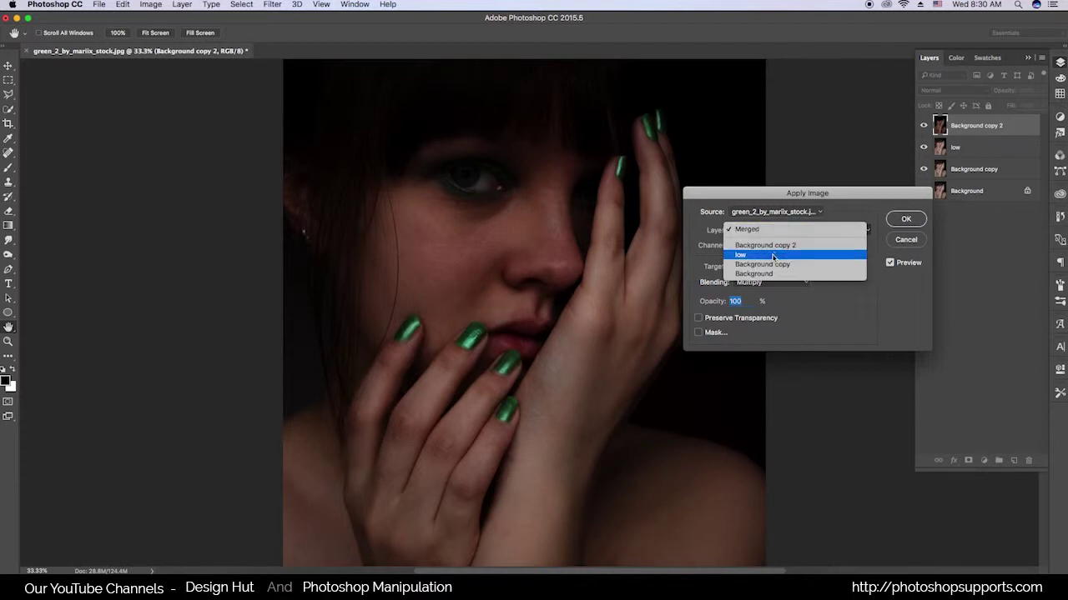
left_click(779, 253)
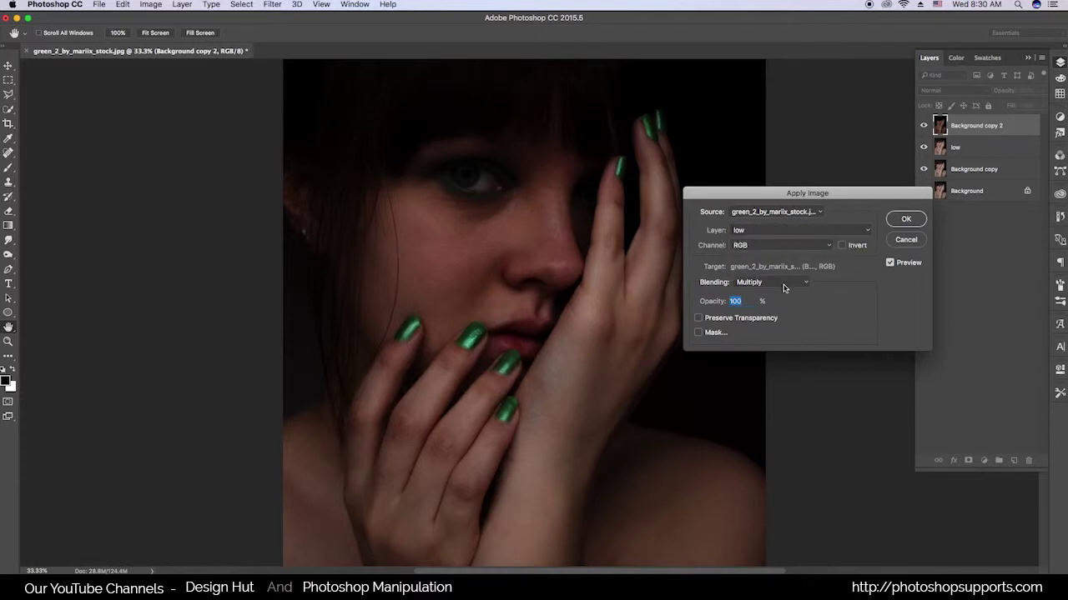
left_click(783, 287)
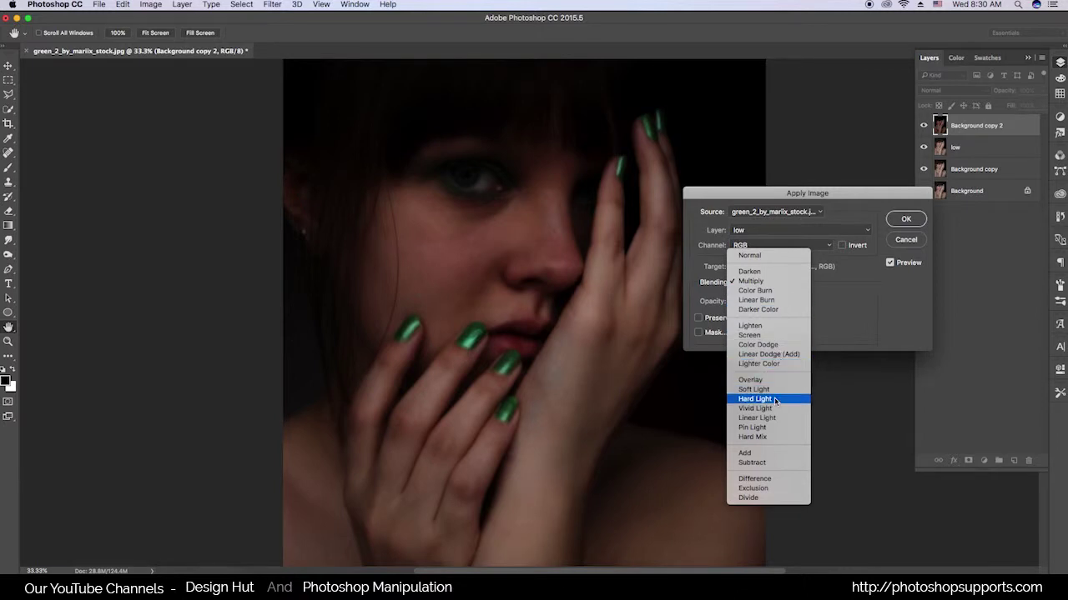
left_click(761, 463)
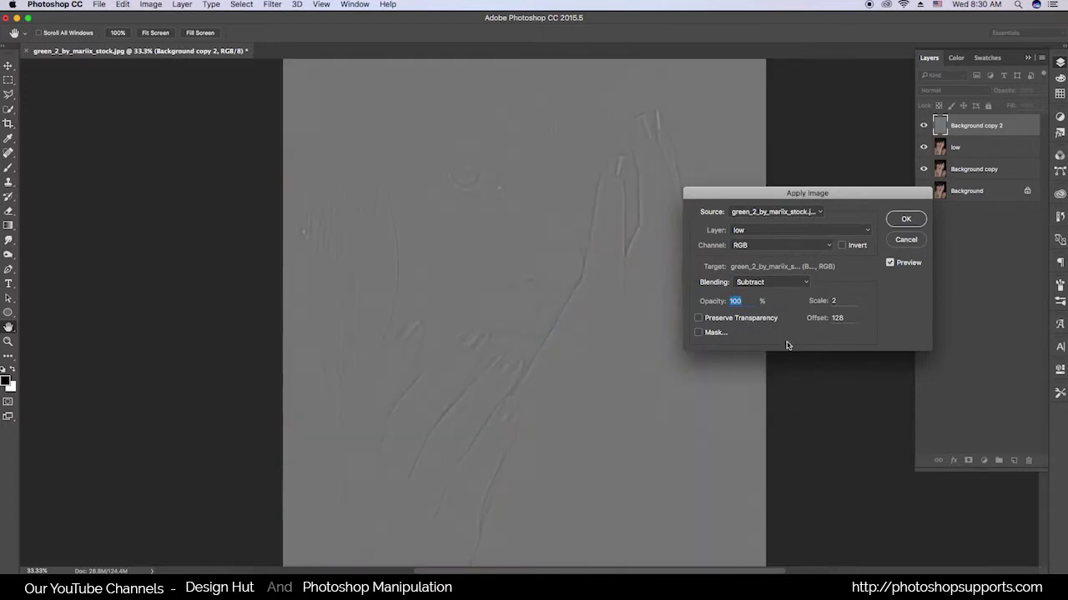
left_click(906, 220)
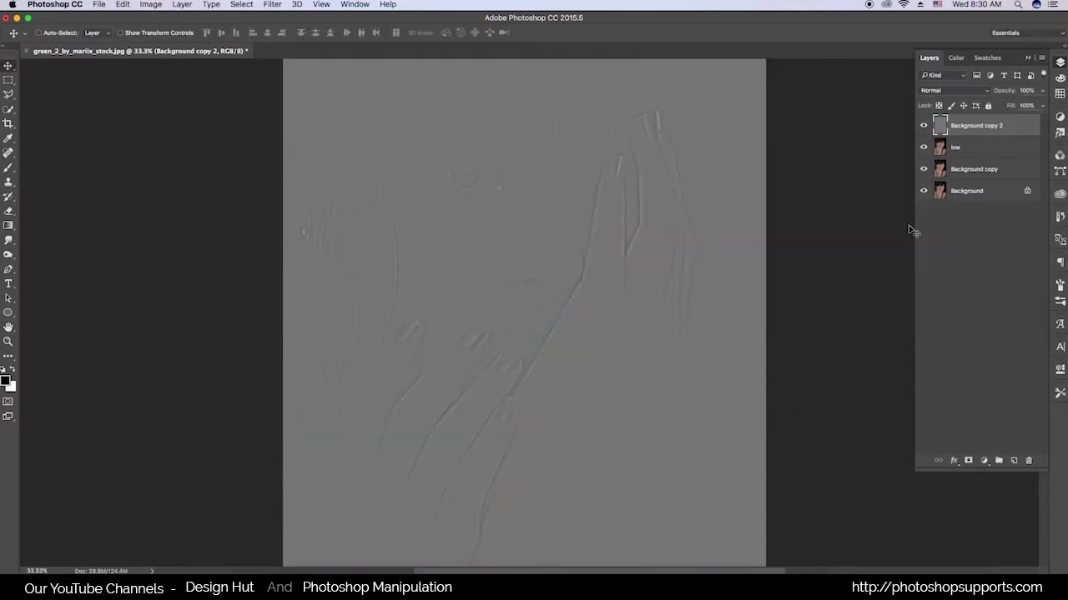
Step: Set Background copy 2's blend mode to Vivid Light
left_click(951, 90)
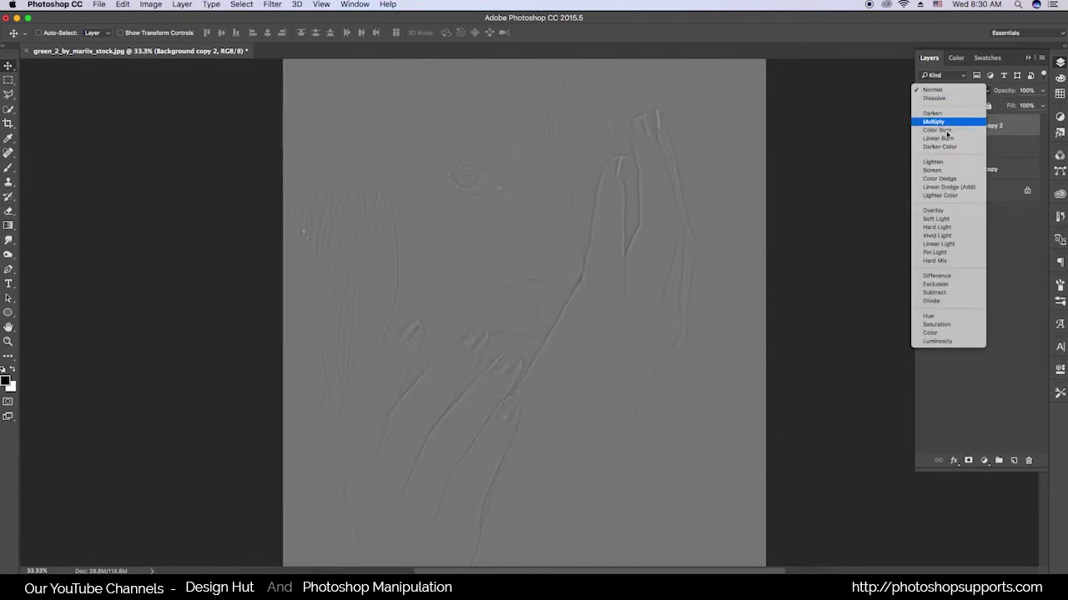
left_click(943, 239)
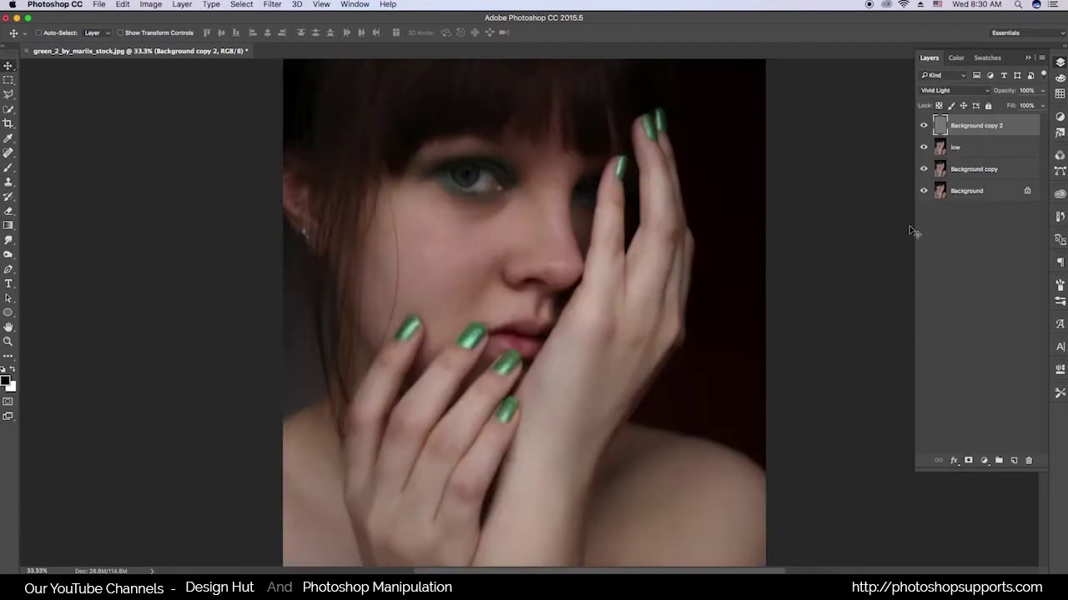
left_click(966, 148)
right_click(967, 148)
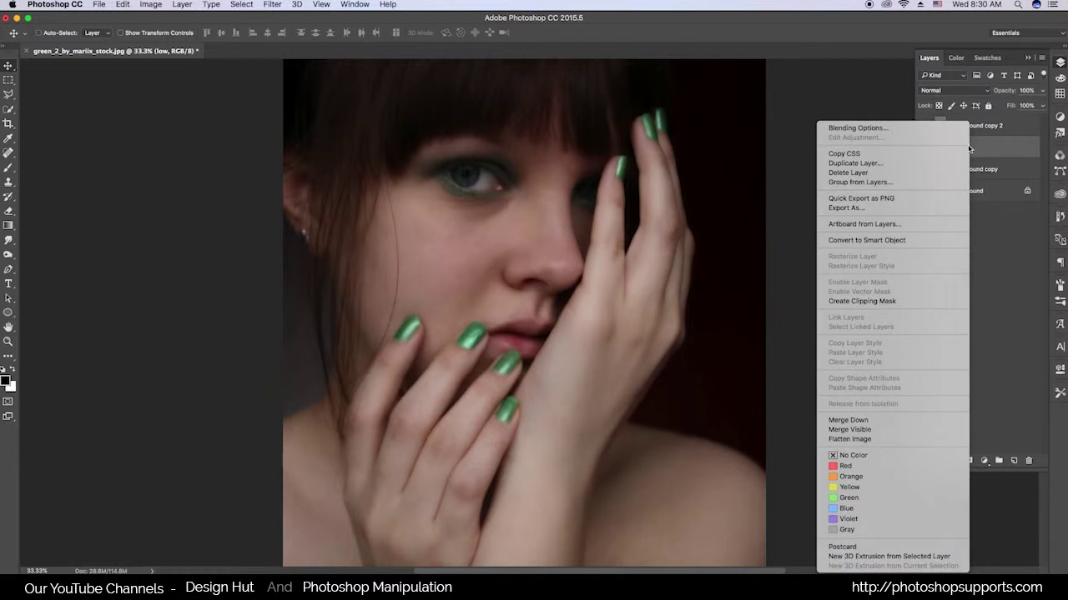
Step: Convert low to a smart object and add a Gaussian Blur smart filter of about 17.6 px
left_click(906, 241)
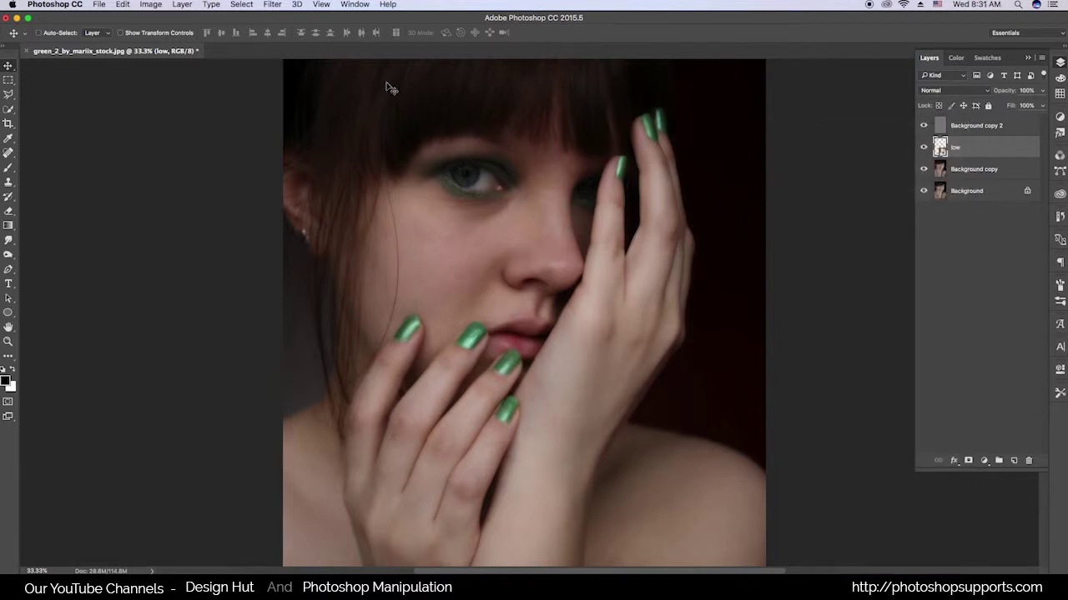
left_click(273, 6)
mouse_move(283, 137)
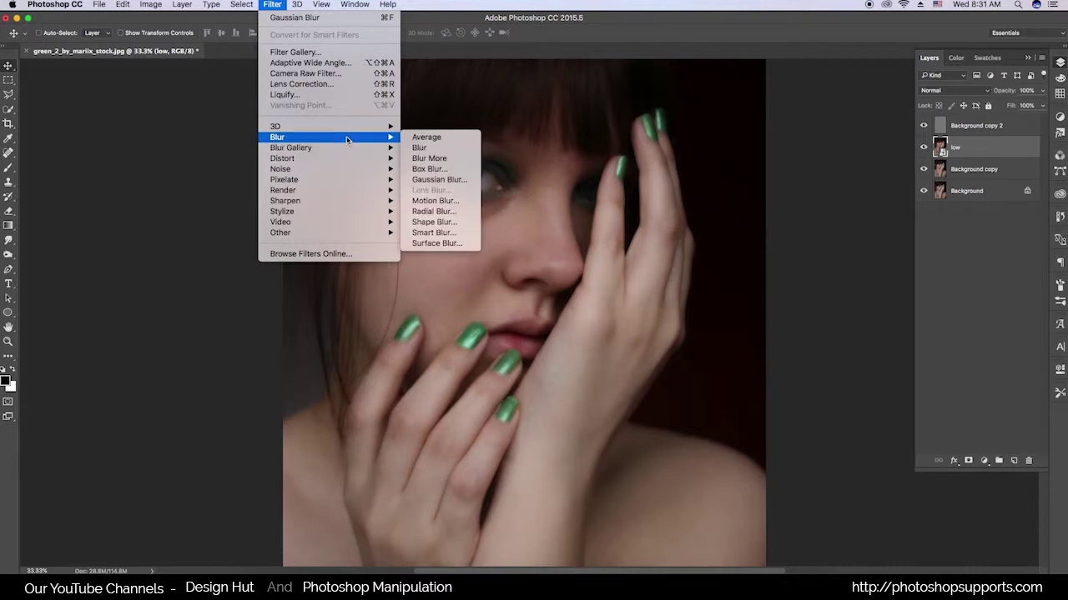
left_click(433, 180)
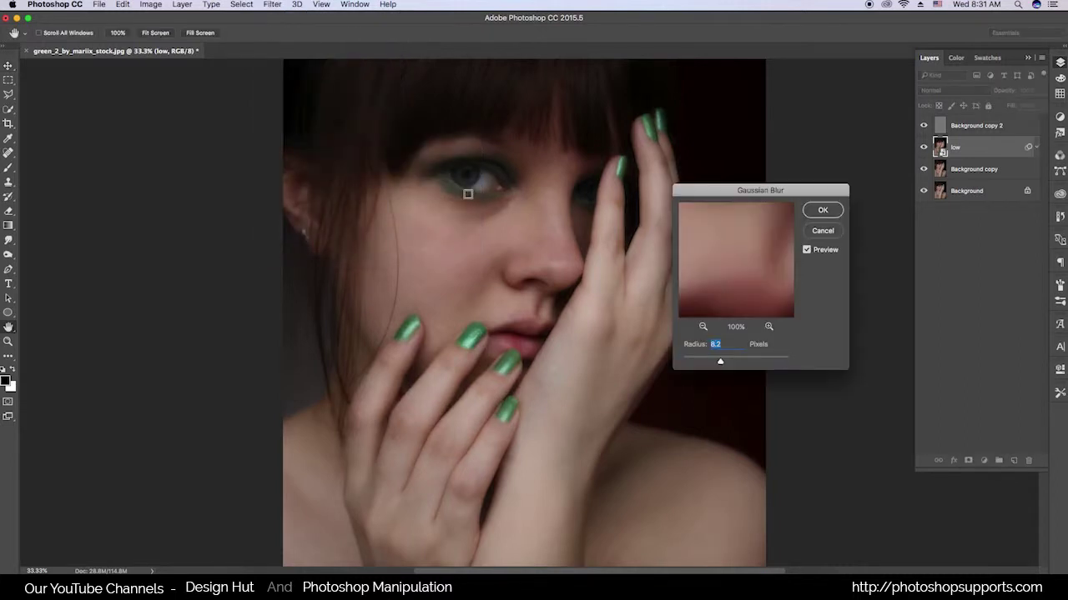
left_click(469, 194, "ctrl")
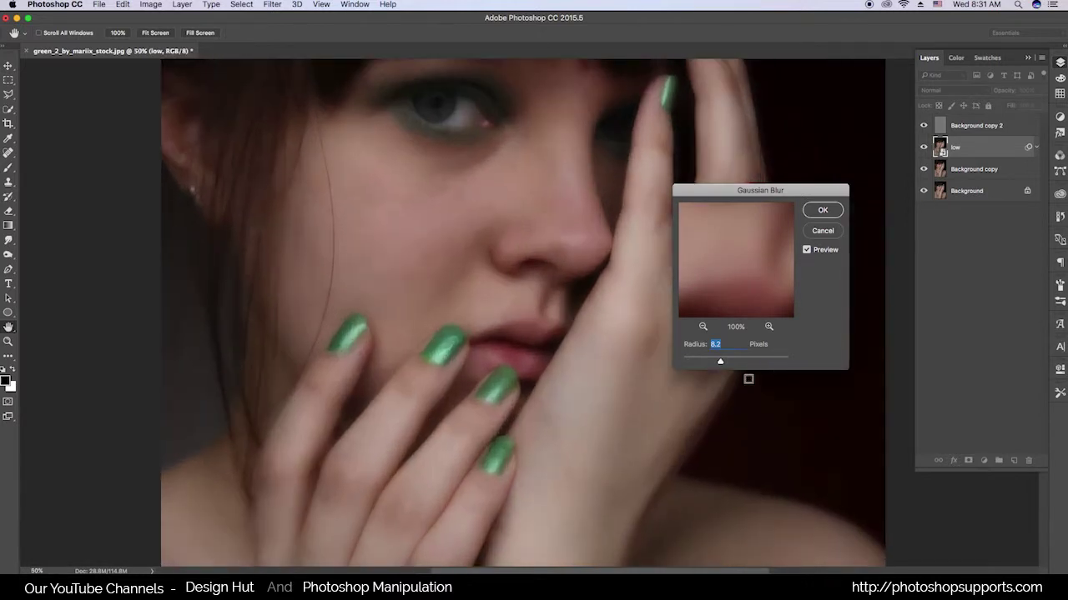
left_click_drag(718, 363, 723, 364)
key("super+minus")
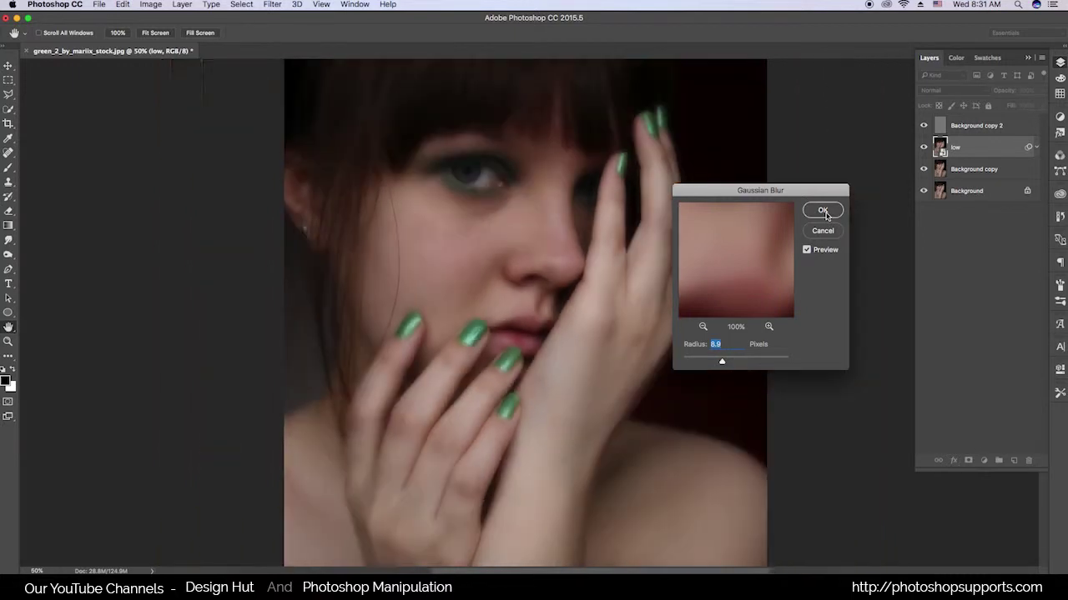
key("super+minus")
left_click_drag(727, 360, 731, 364)
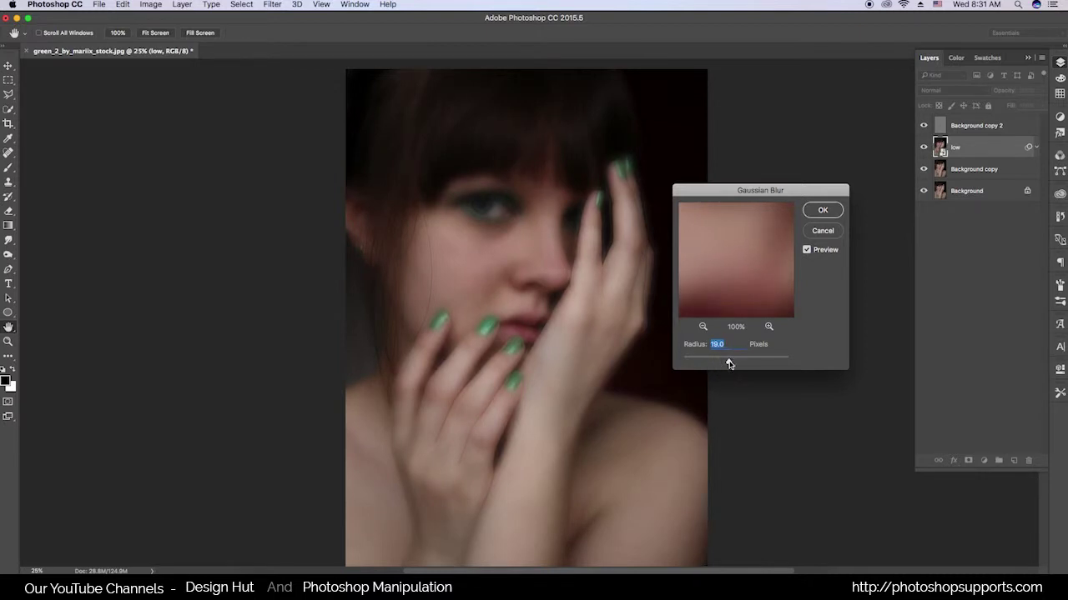
key("super+plus")
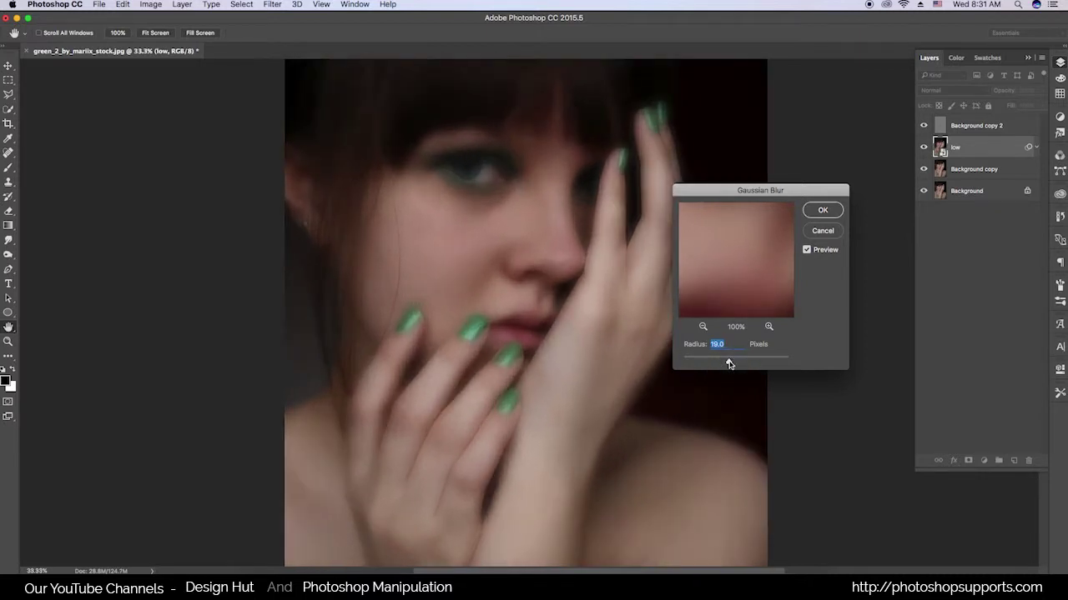
left_click_drag(729, 365, 731, 364)
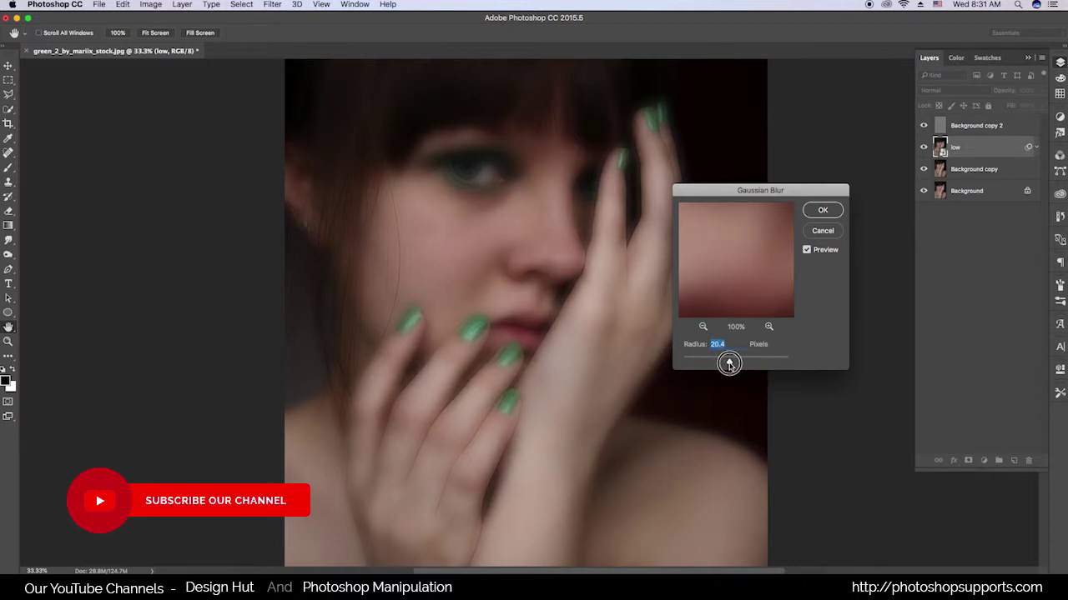
left_click_drag(729, 363, 728, 363)
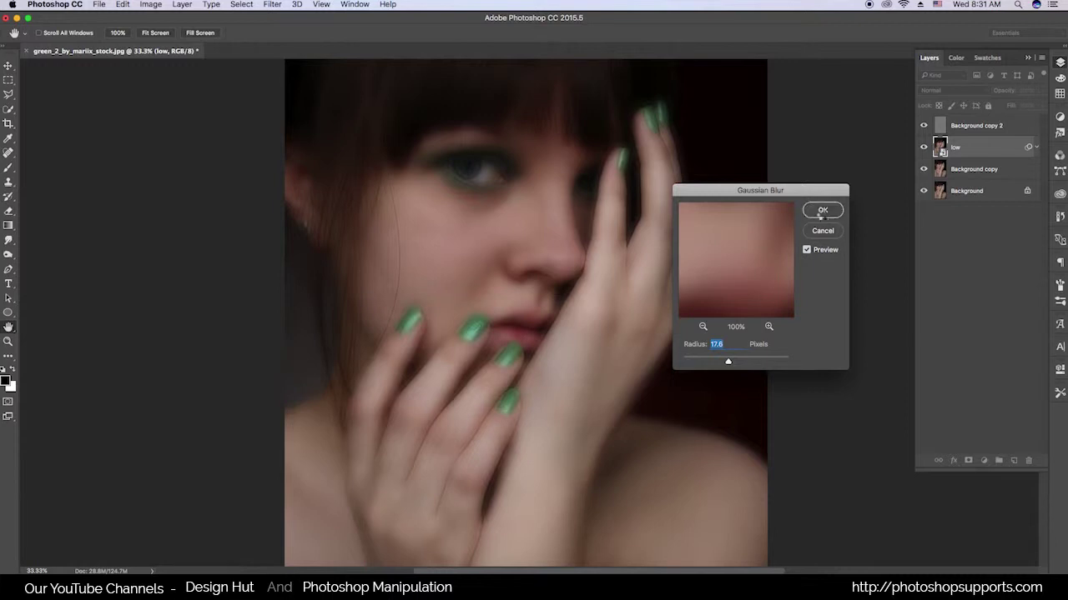
left_click(956, 170)
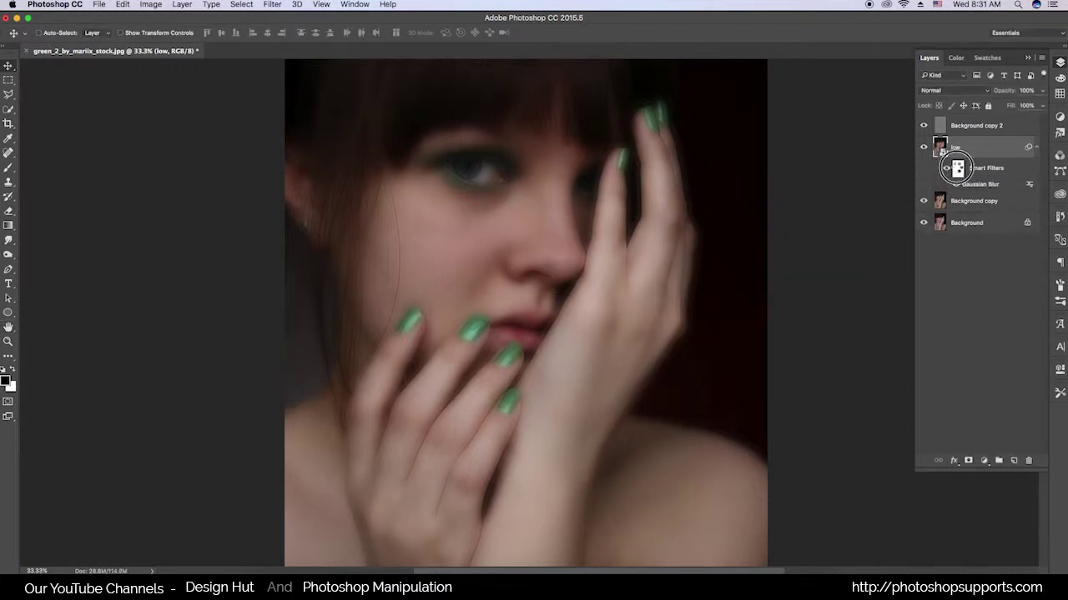
Step: Invert the blur filter mask to black so the blur is hidden, ready for brushing
left_click(151, 5)
mouse_move(169, 35)
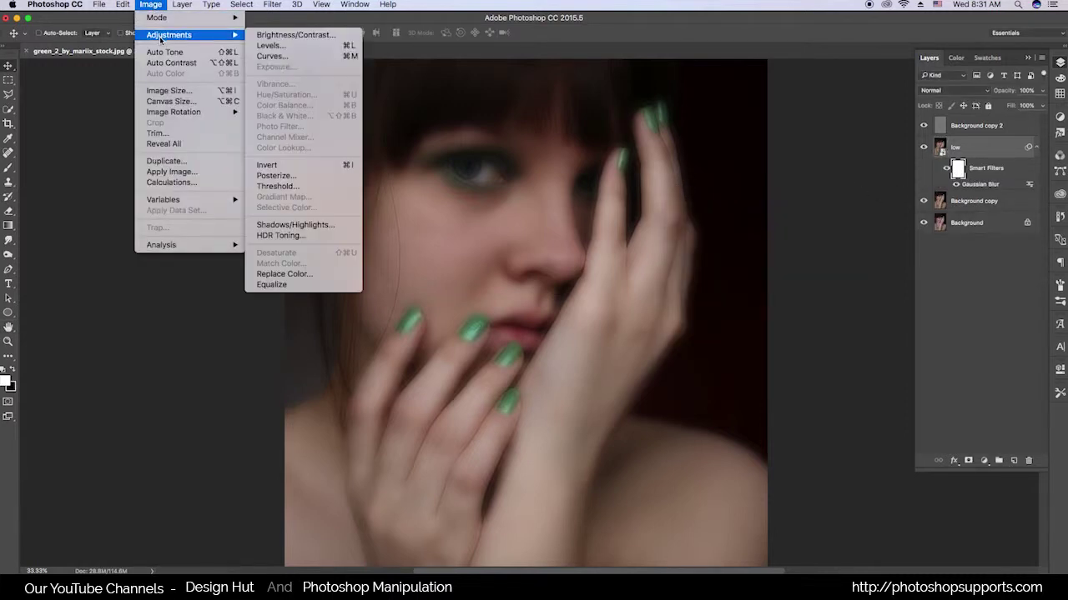
left_click(315, 167)
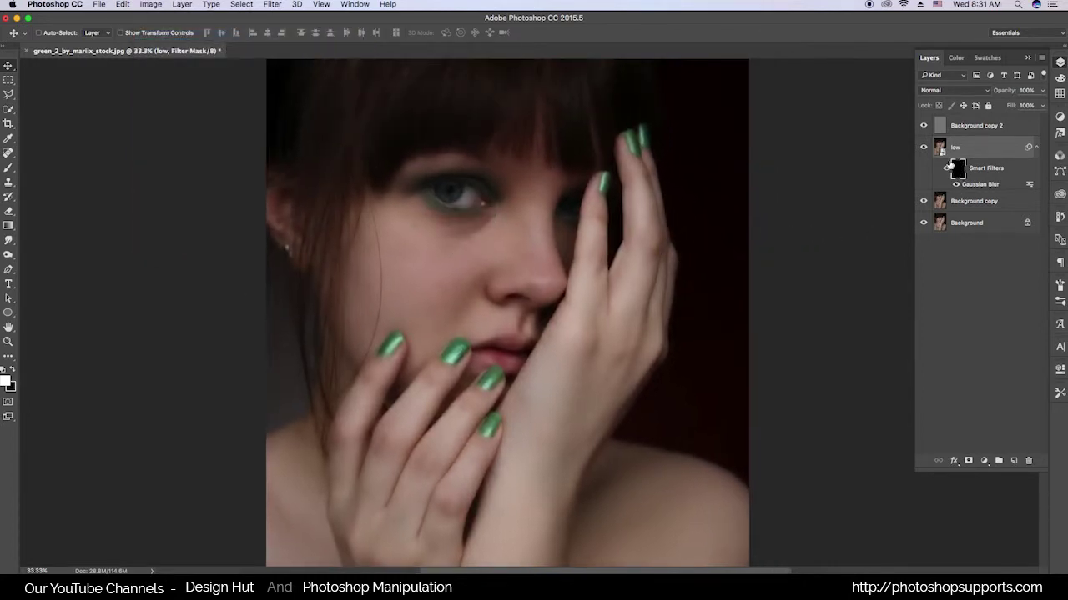
left_click(8, 167)
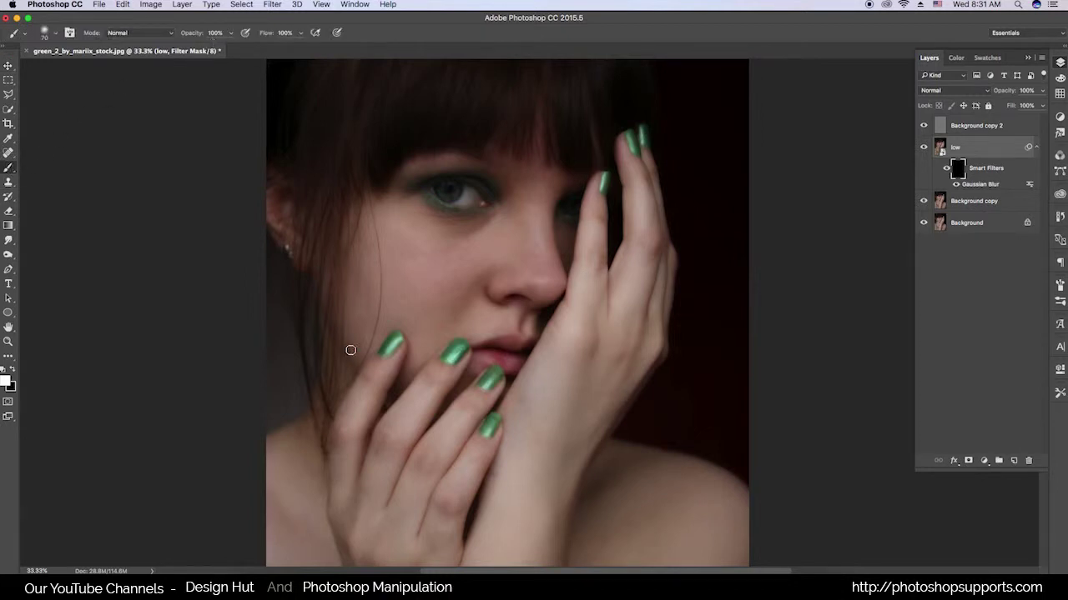
Step: Brush the blur back onto cheeks, arms, hands and shoulder, resizing the brush with [ and ]
key("super+plus")
left_click_drag(390, 277, 409, 310)
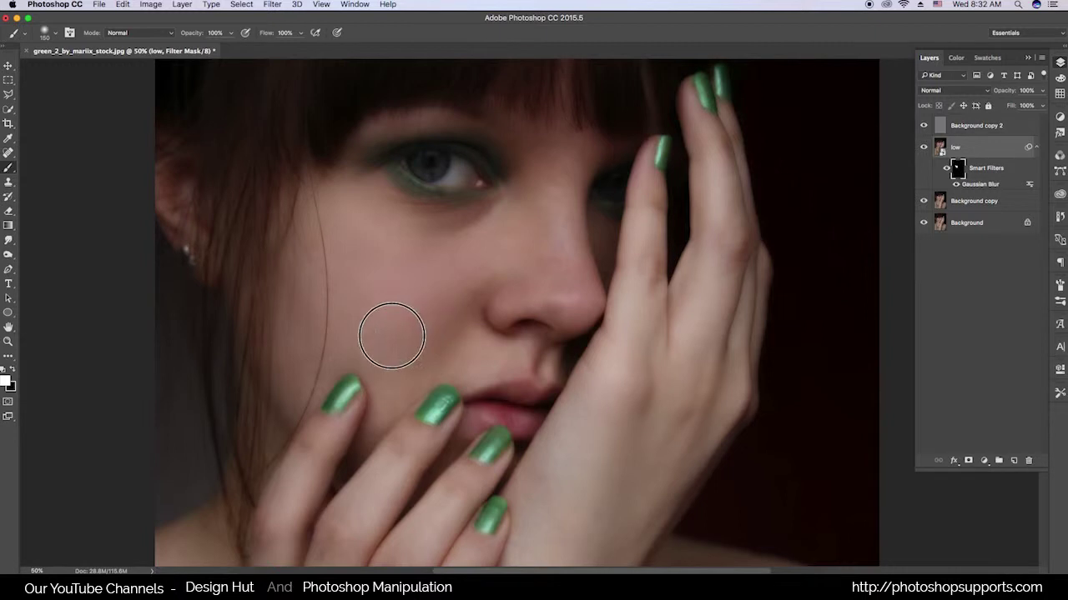
key("bracketleft")
key("bracketleft")
key("bracketleft")
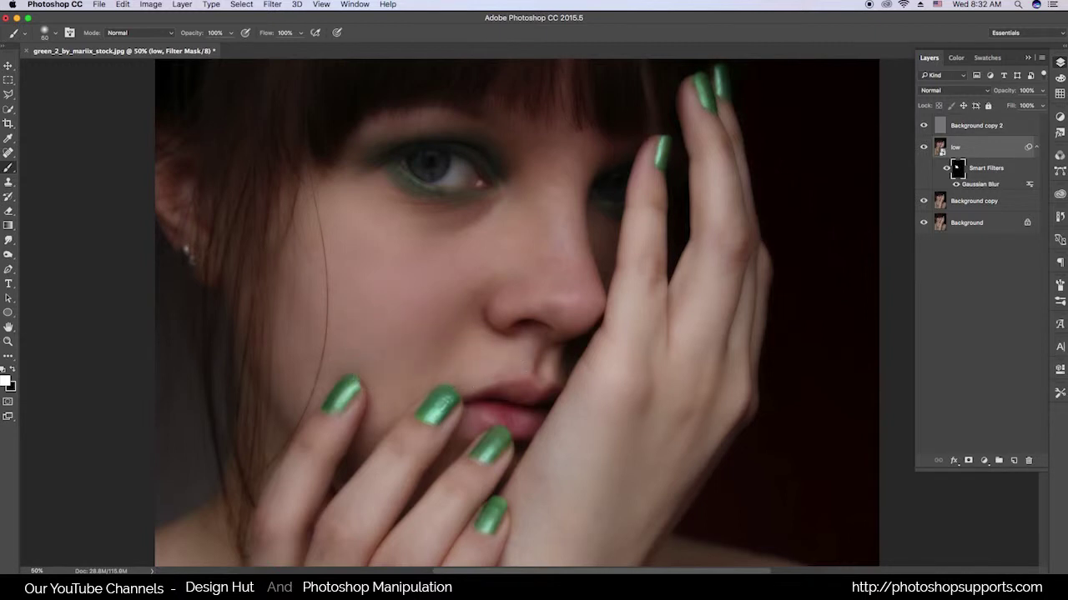
key("super+minus")
key("bracketright")
key("bracketright")
key("bracketright")
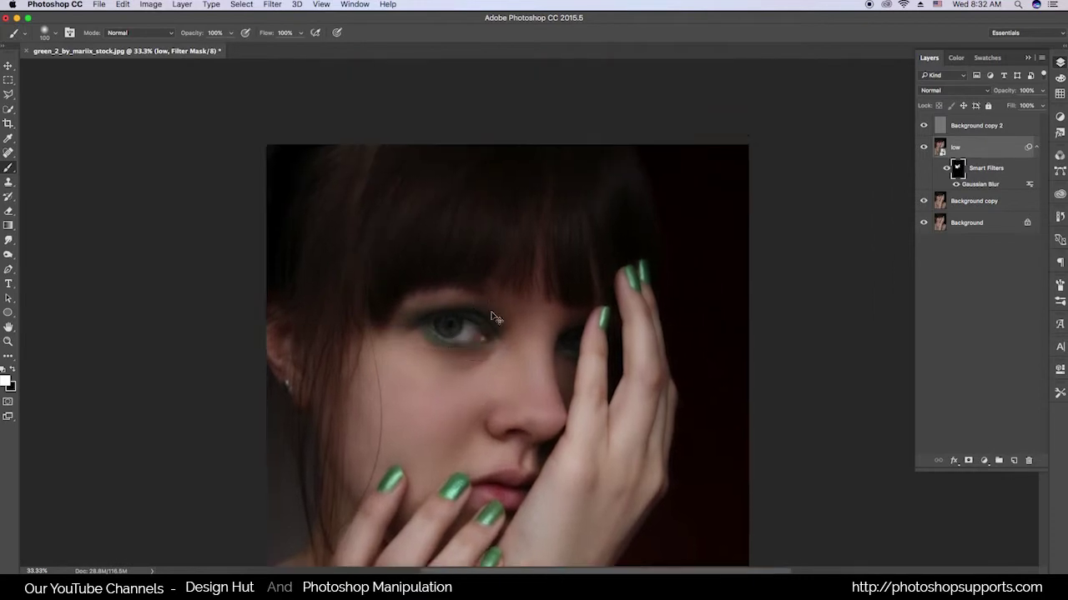
key("super+1")
key("super+minus")
key("super+minus")
key("bracketright")
key("bracketright")
key("bracketright")
scroll(564, 405, "down", 5)
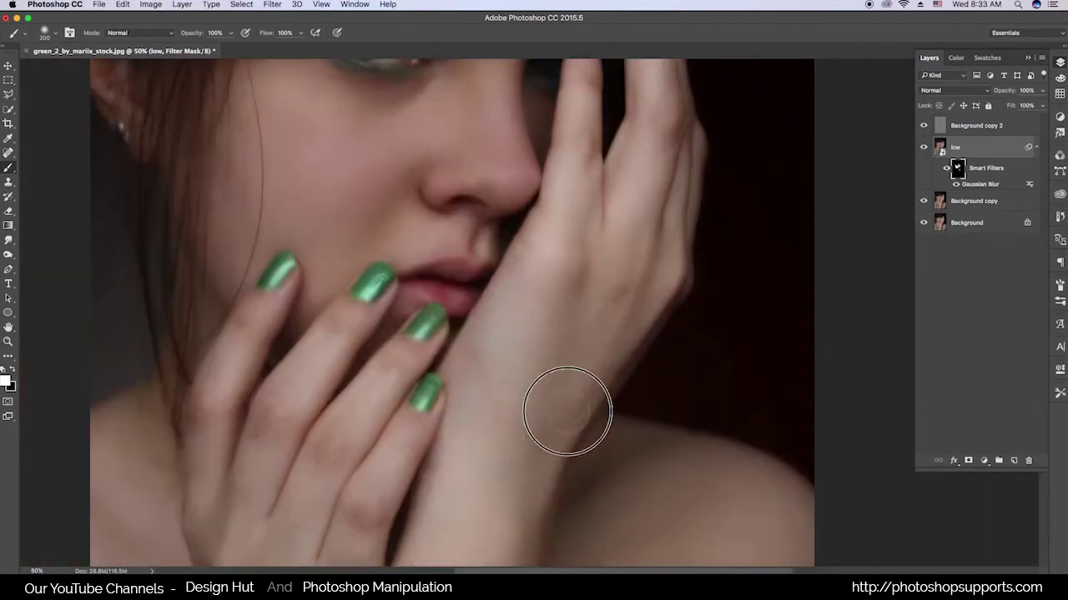
scroll(485, 448, "down", 5)
key("bracketleft")
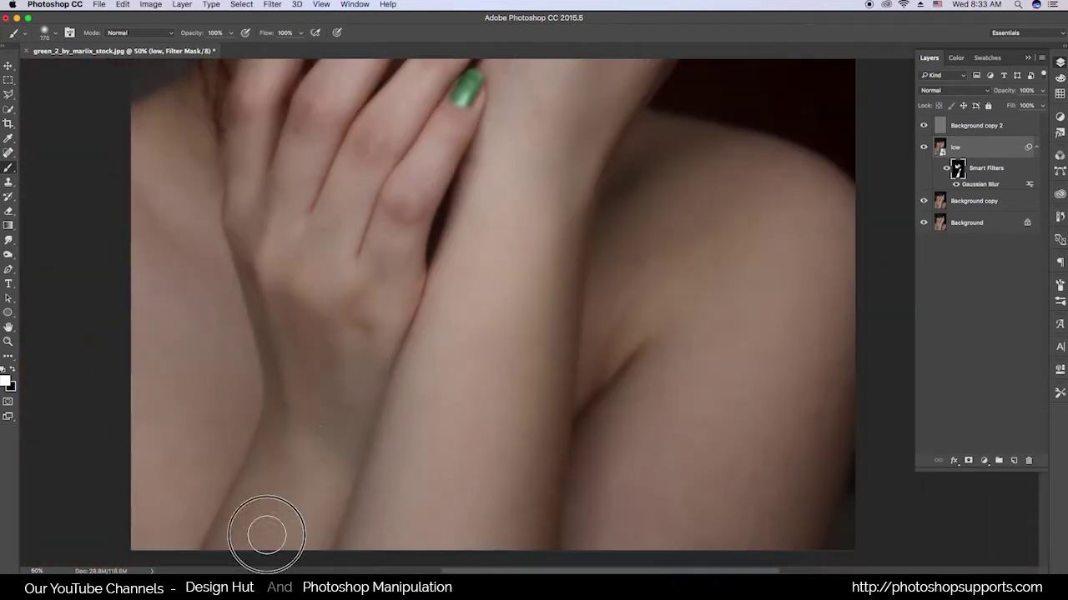
key("super+minus")
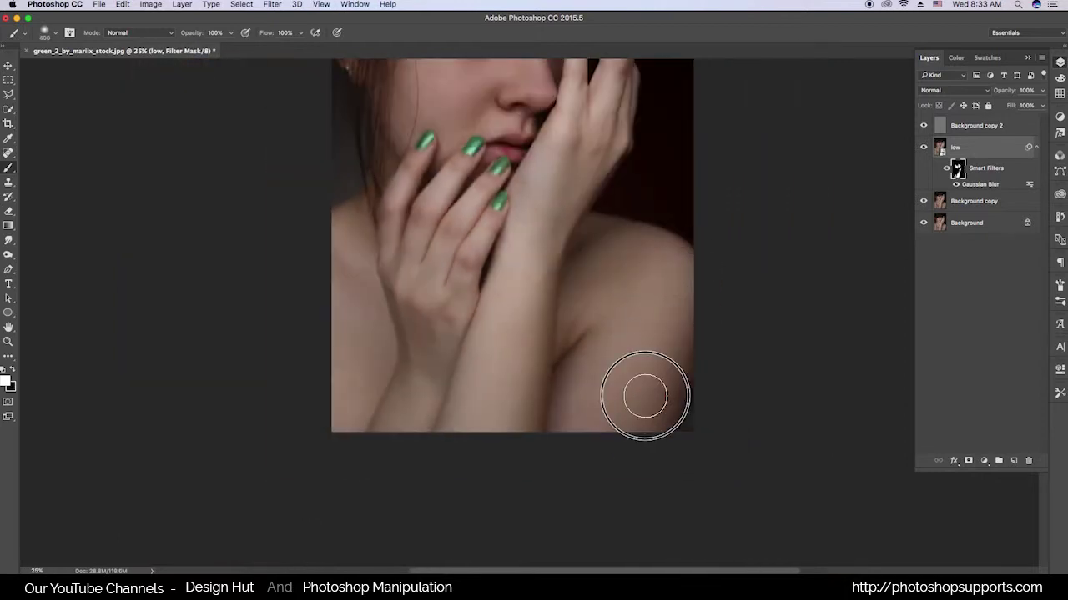
key("bracketright")
key("bracketright")
key("bracketright")
scroll(606, 418, "up", 2)
scroll(692, 341, "up", 2)
scroll(587, 424, "left", 5)
scroll(586, 425, "down", 3)
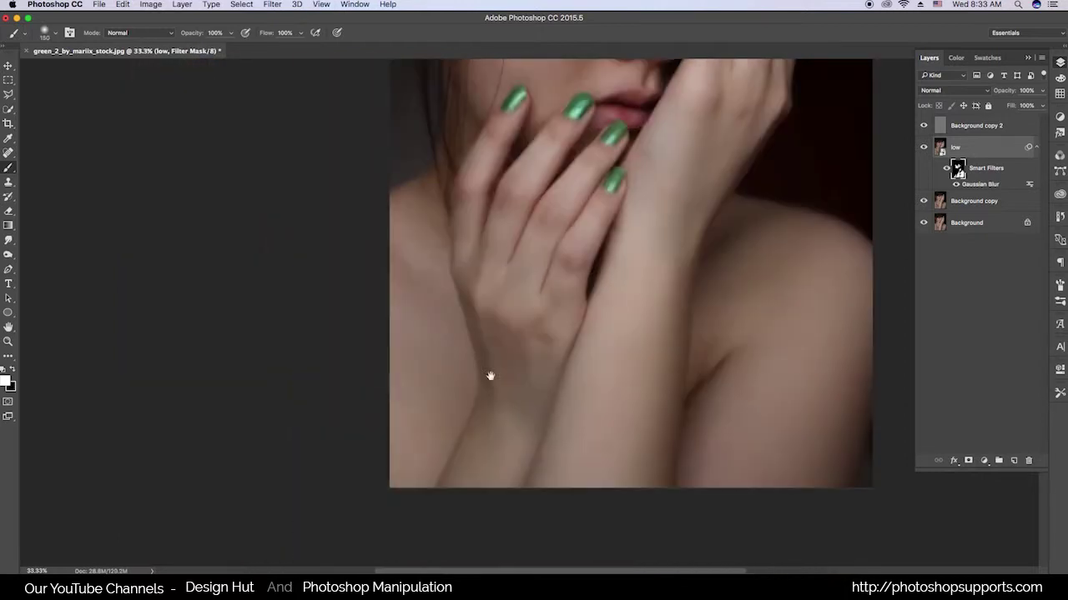
scroll(543, 393, "up", 2)
key("super+minus")
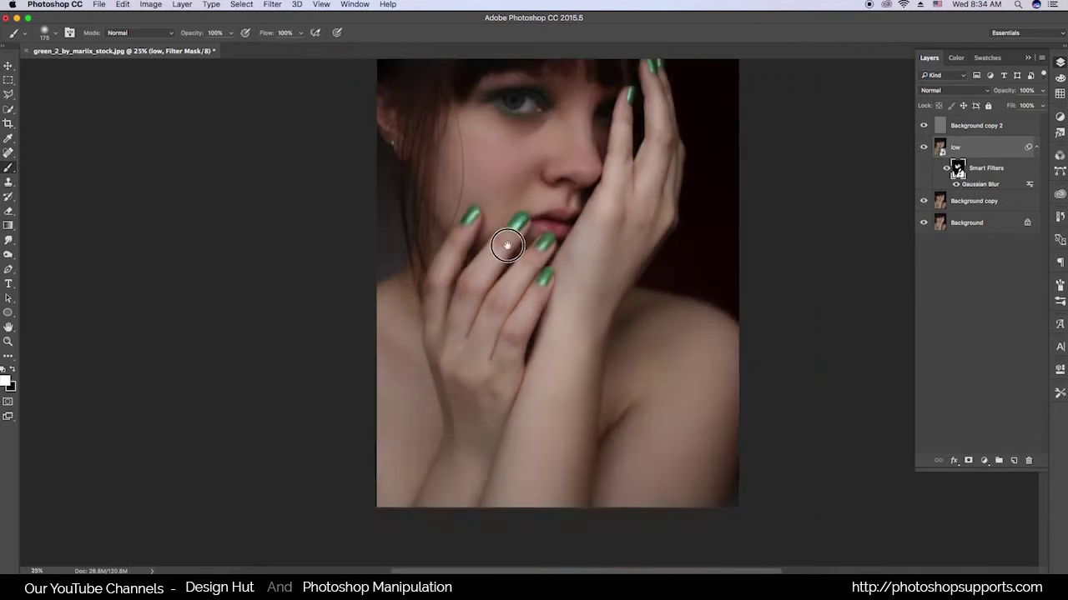
key("super+plus")
scroll(555, 274, "down", 5)
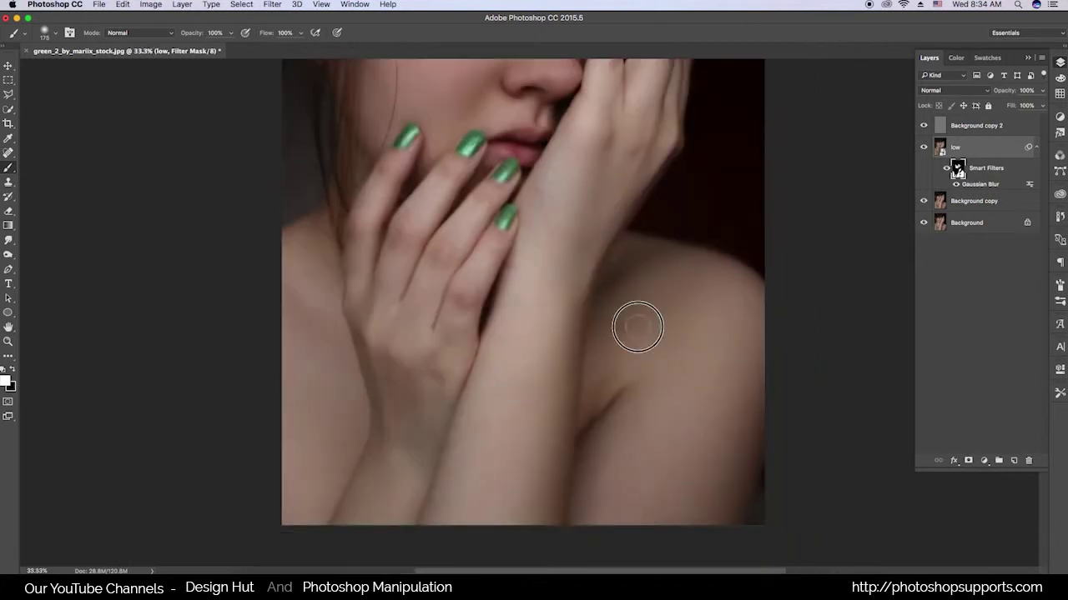
Step: Toggle Background visibility to compare, then select Background copy 2 through Background copy
key("v")
key("super+minus")
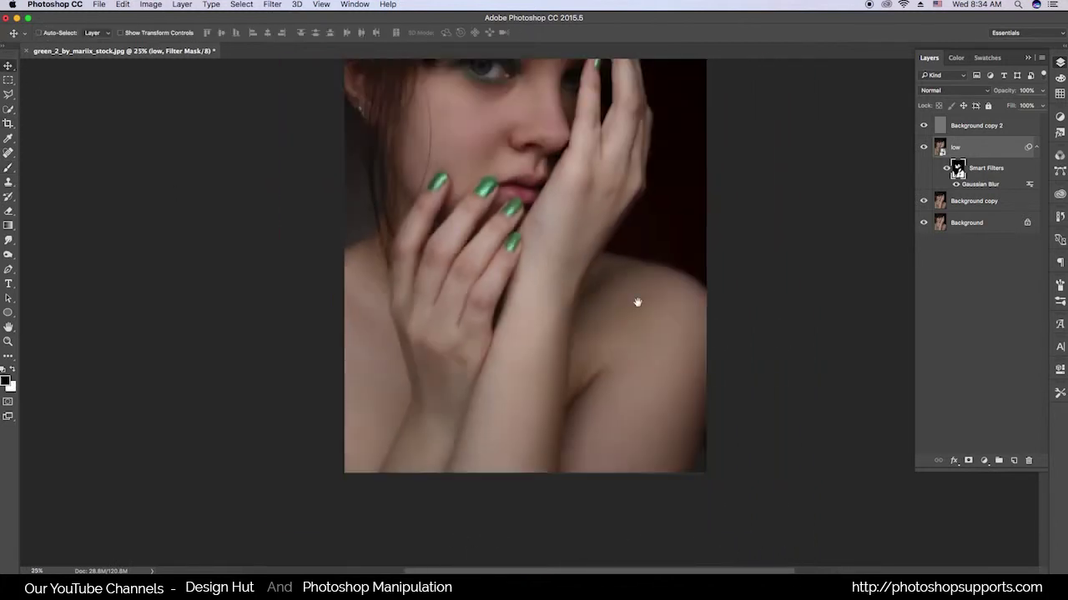
scroll(727, 500, "up", 3)
left_click(923, 224)
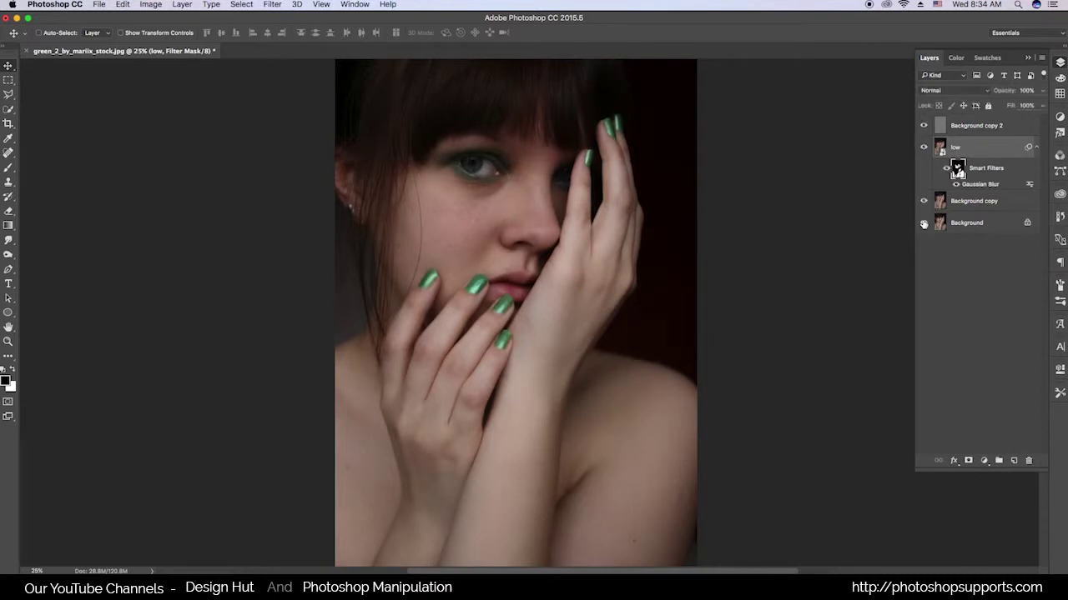
left_click(924, 221)
scroll(481, 278, "down", 2)
scroll(478, 350, "up", 3)
scroll(512, 267, "up", 1)
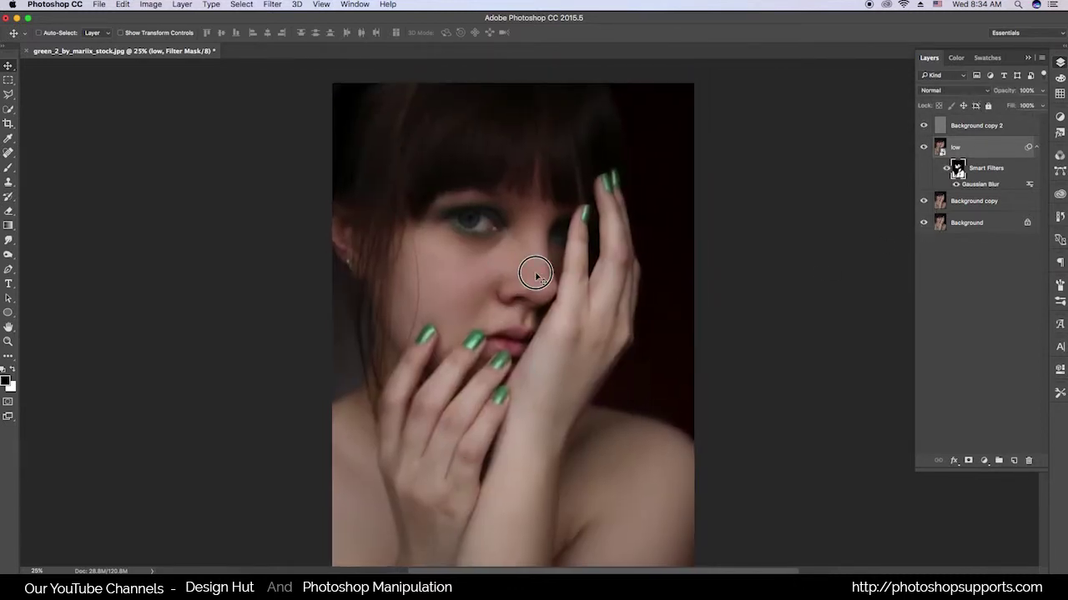
left_click(973, 128)
left_click(976, 203, "shift")
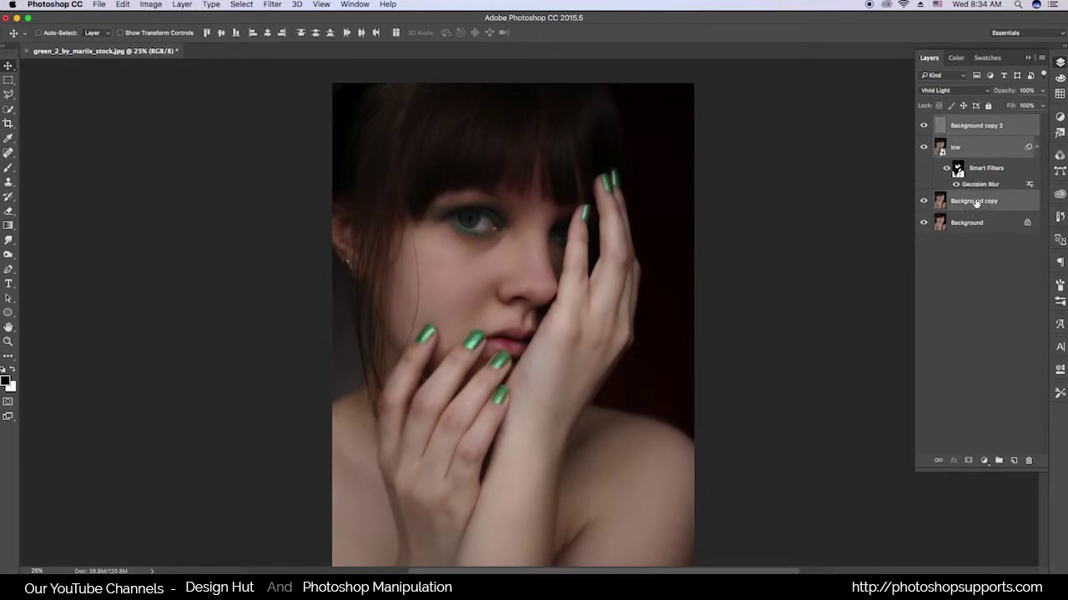
Step: Group the three layers with Cmd+G, stamp a merged Layer 1, and duplicate it as Layer 1 copy
key("super+g")
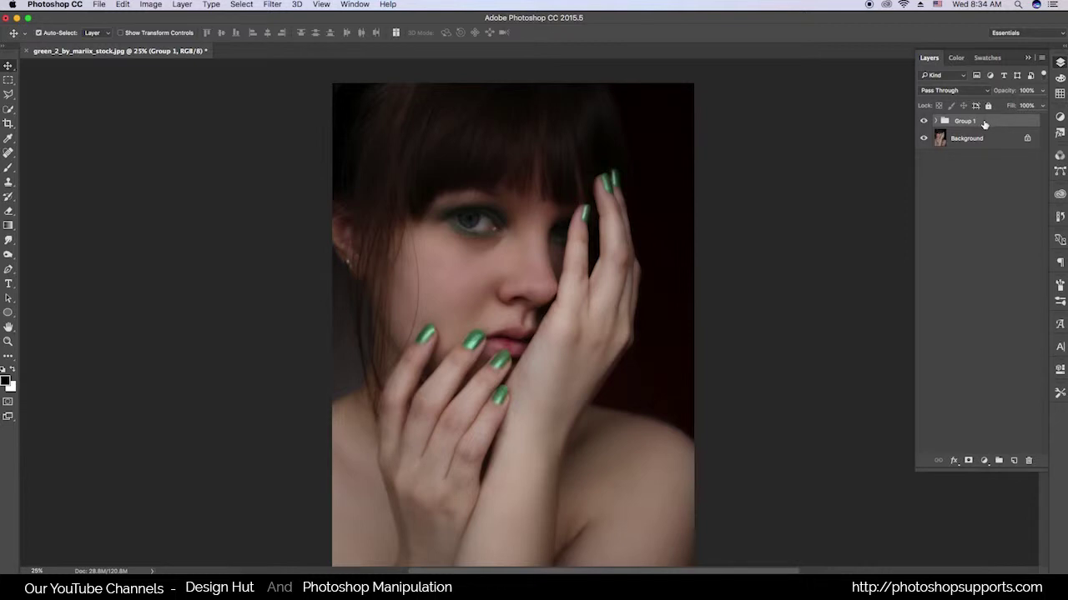
key("super+alt+shift+e")
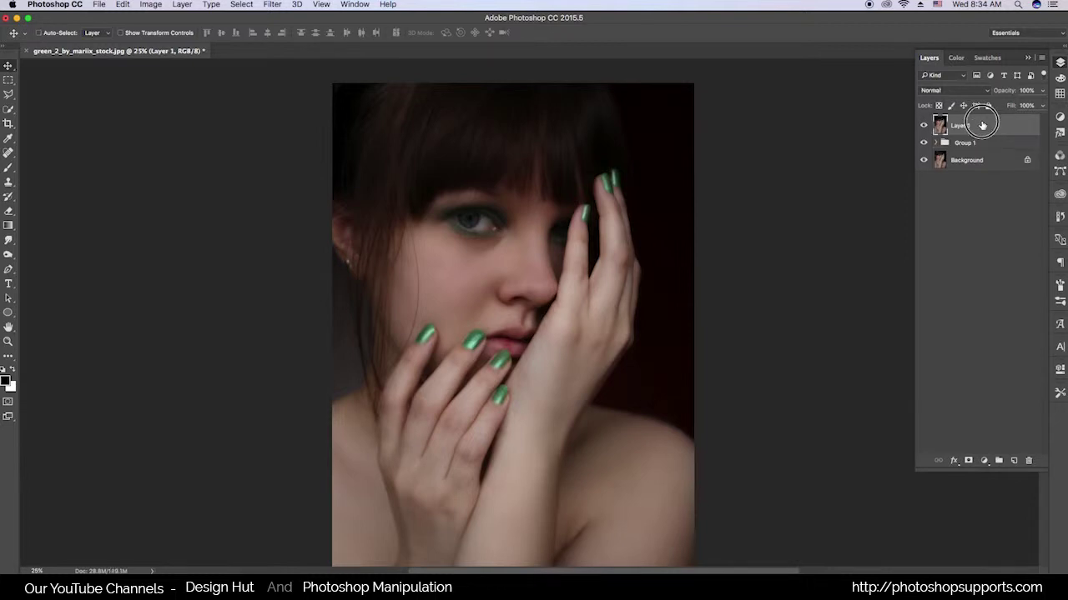
left_click_drag(512, 268, 551, 267)
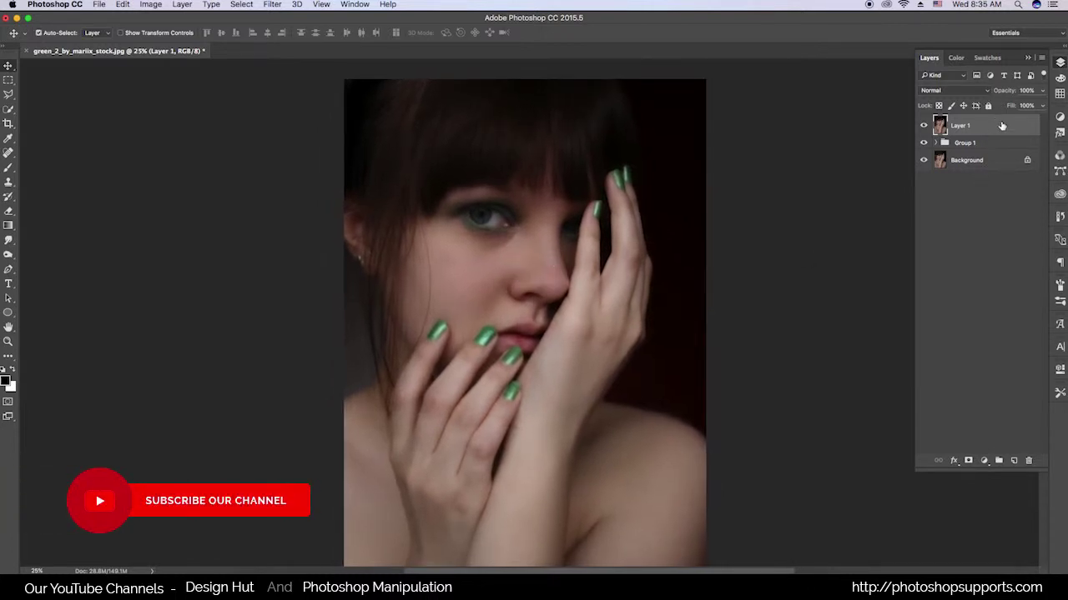
mouse_move(1002, 125)
left_mouse_down()
mouse_move(1006, 485)
mouse_move(1014, 460)
left_mouse_up()
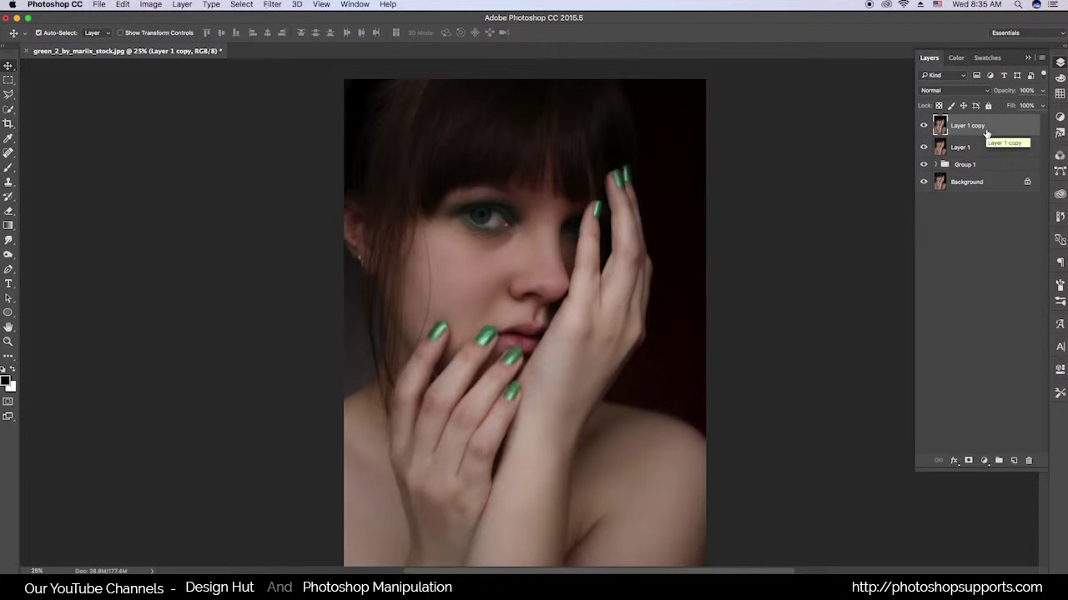
Step: Invert Layer 1 copy and apply a High Pass filter with a 7.2 pixel radius
key("super+i")
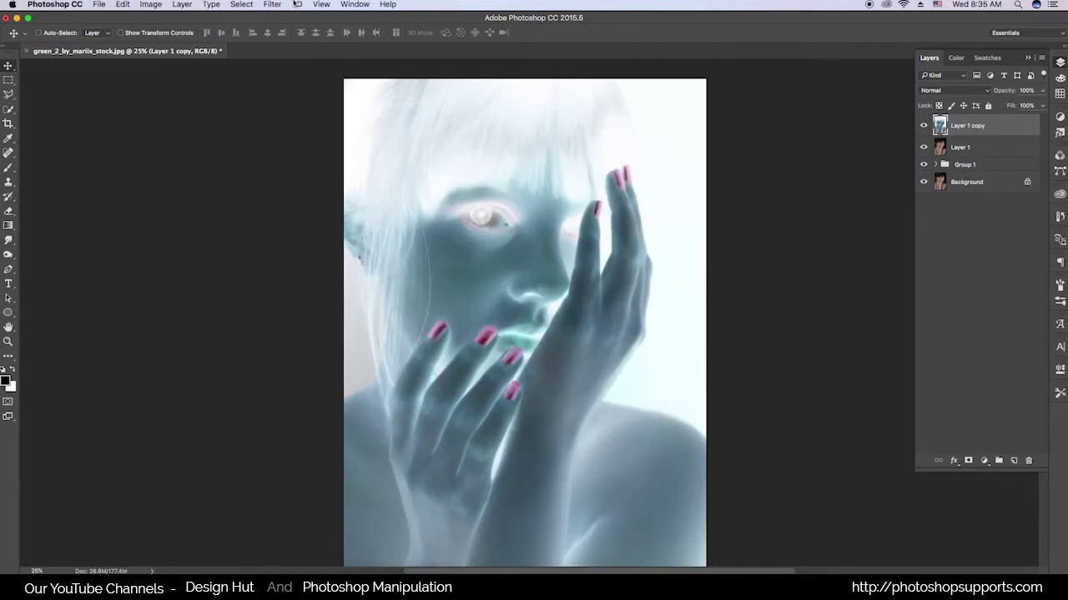
left_click(275, 5)
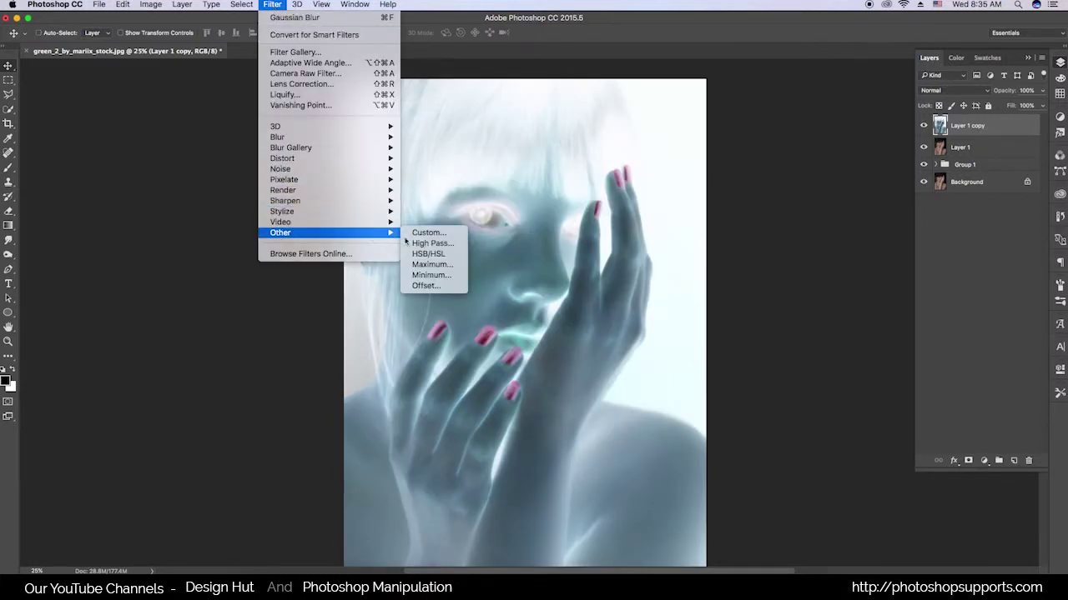
left_click(432, 243)
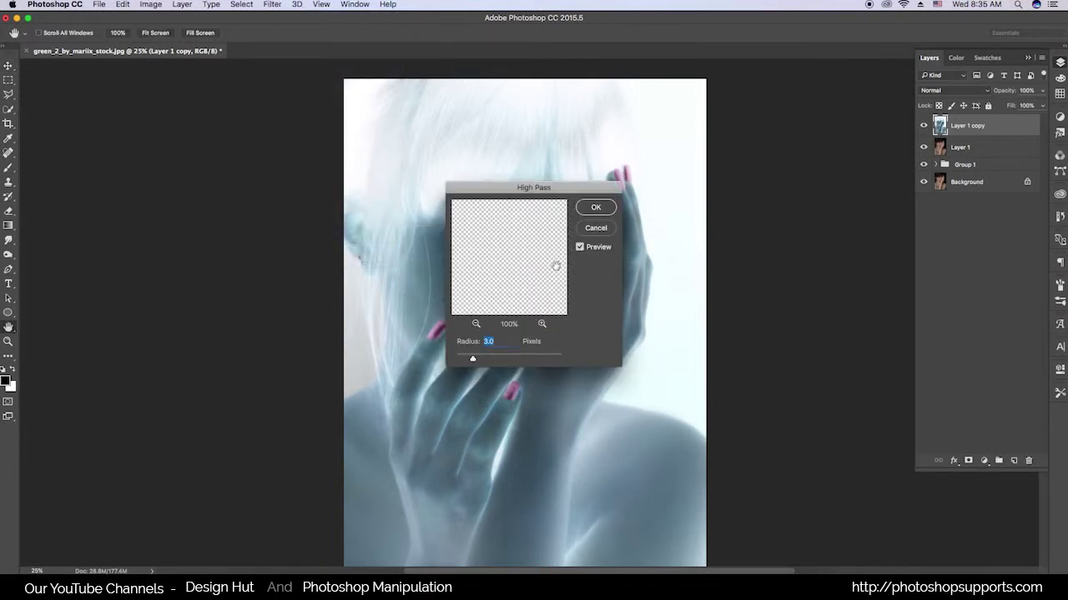
left_click_drag(543, 198, 719, 249)
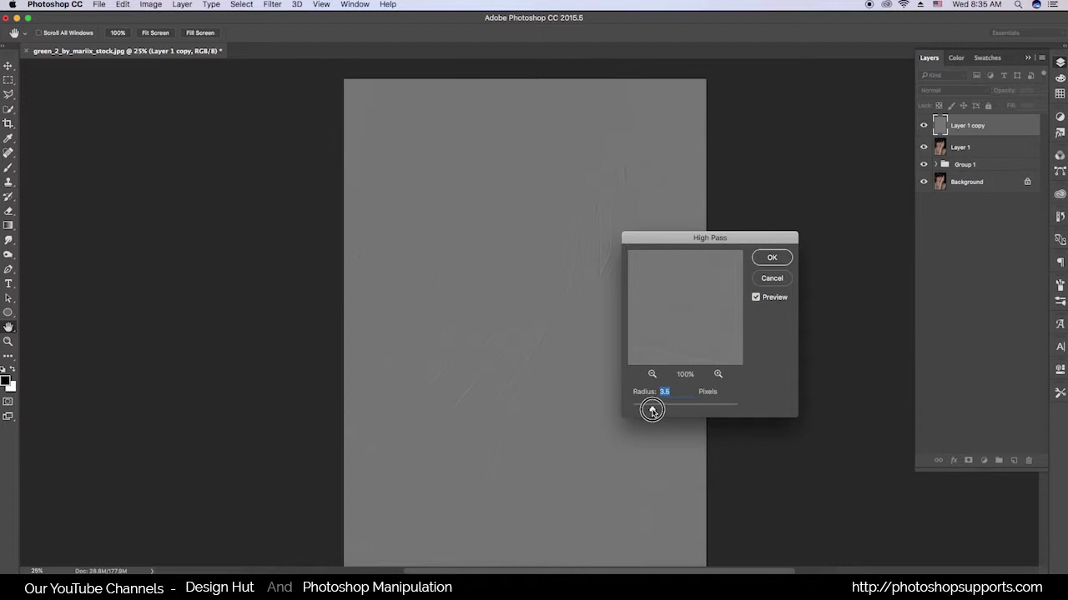
left_click_drag(652, 411, 661, 412)
left_click_drag(703, 333, 692, 286)
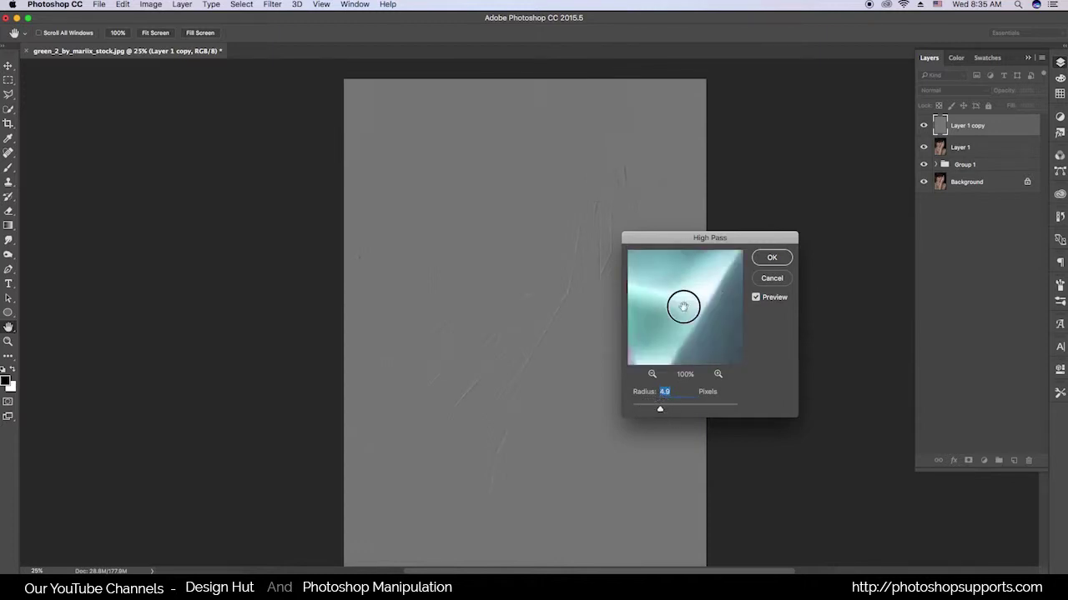
left_click_drag(678, 346, 677, 334)
left_click_drag(691, 293, 689, 298)
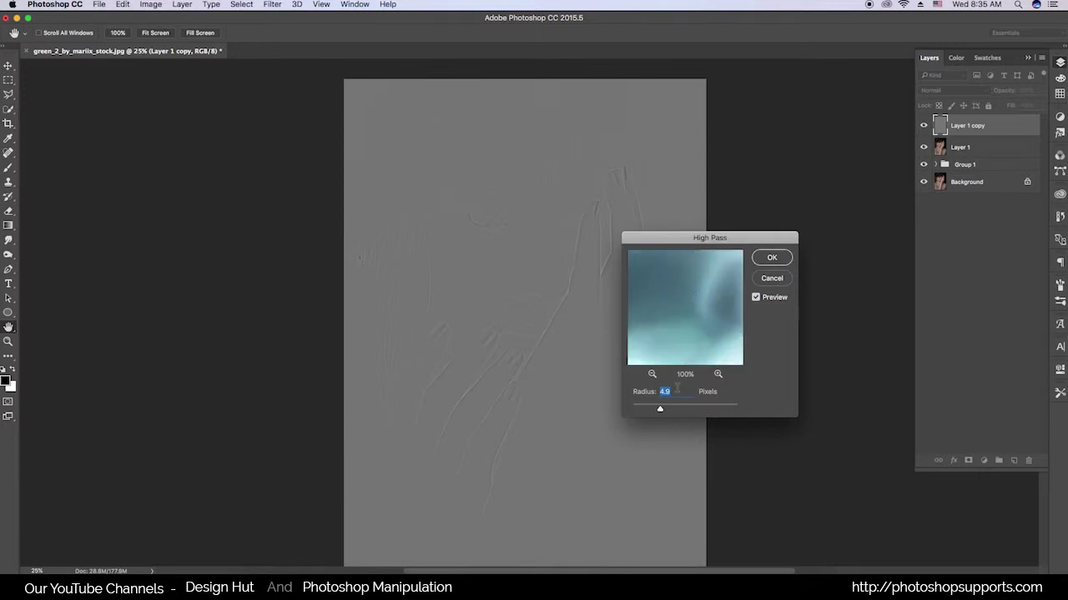
left_click_drag(660, 409, 666, 412)
left_click_drag(674, 308, 725, 338)
left_click(677, 306)
left_click_drag(658, 291, 703, 300)
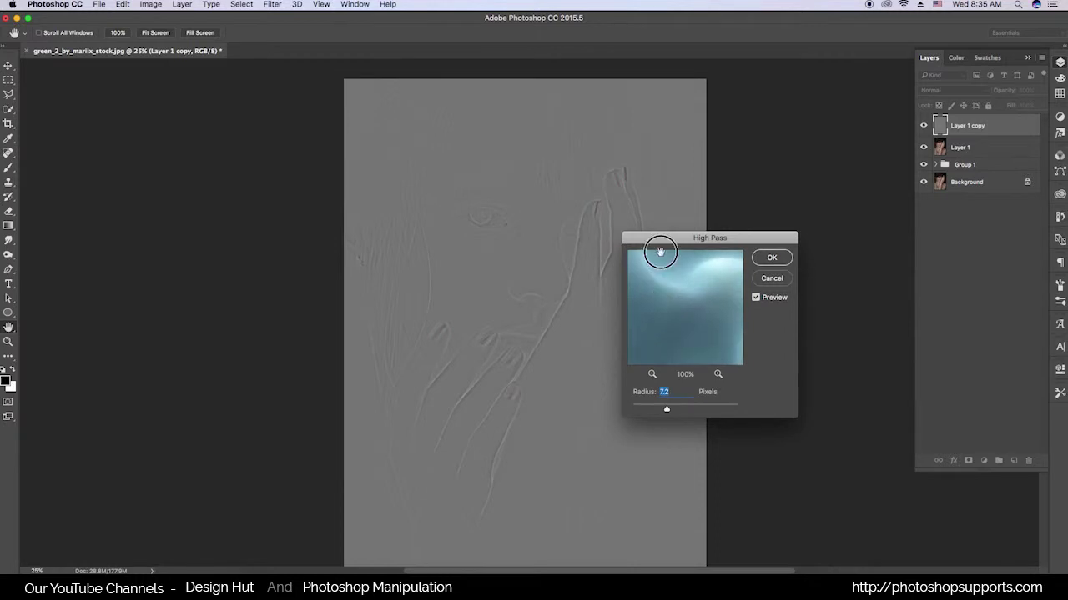
left_click(773, 257)
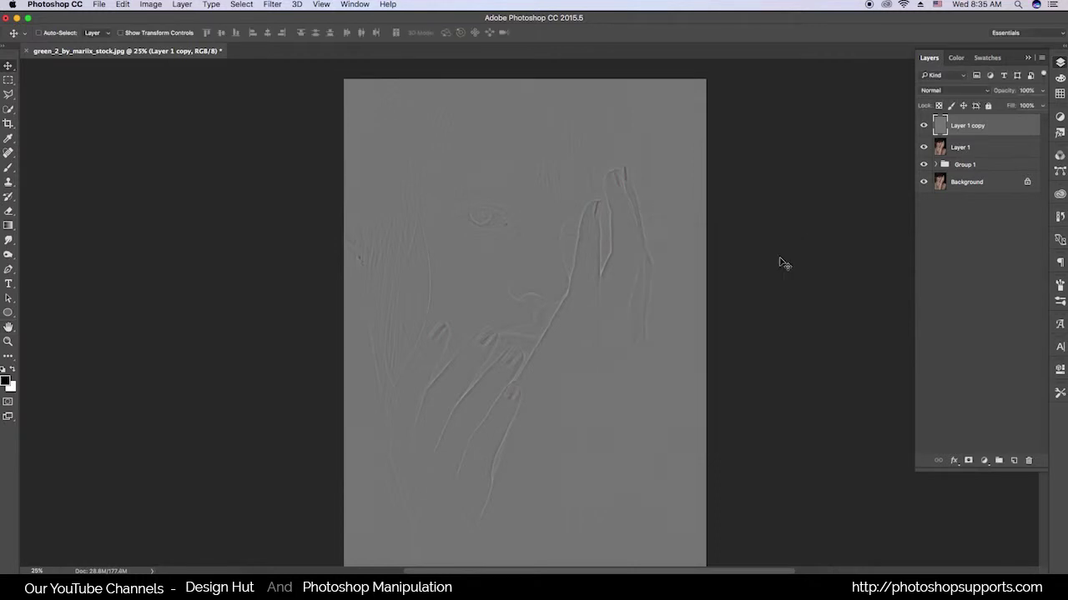
Step: Set Layer 1 copy's blend mode to Vivid Light
left_click(938, 91)
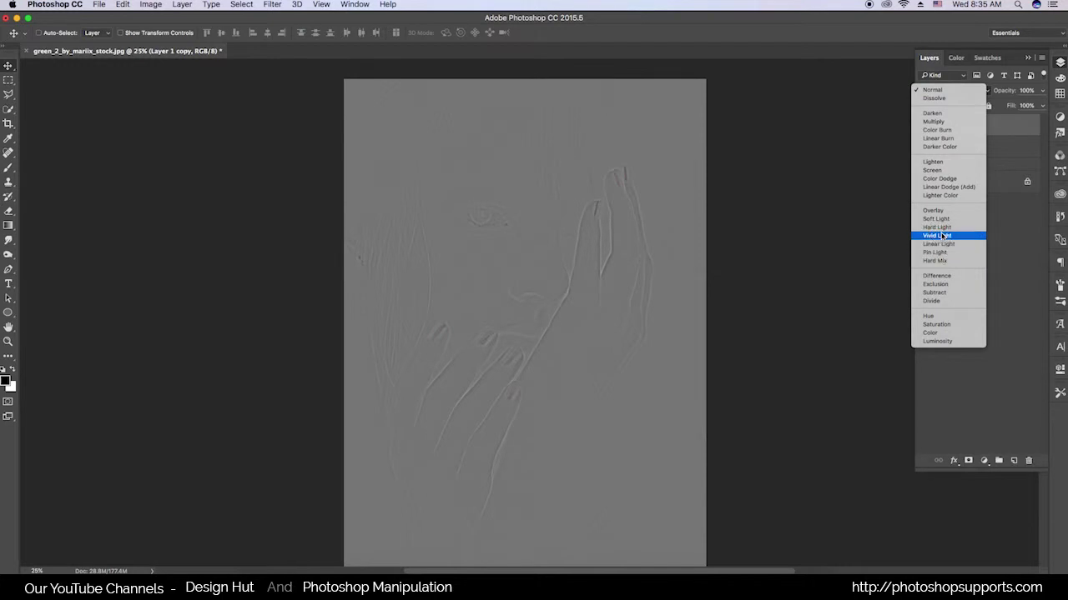
left_click(940, 235)
key("super+plus")
key("super+plus")
key("super+plus")
key("super+plus")
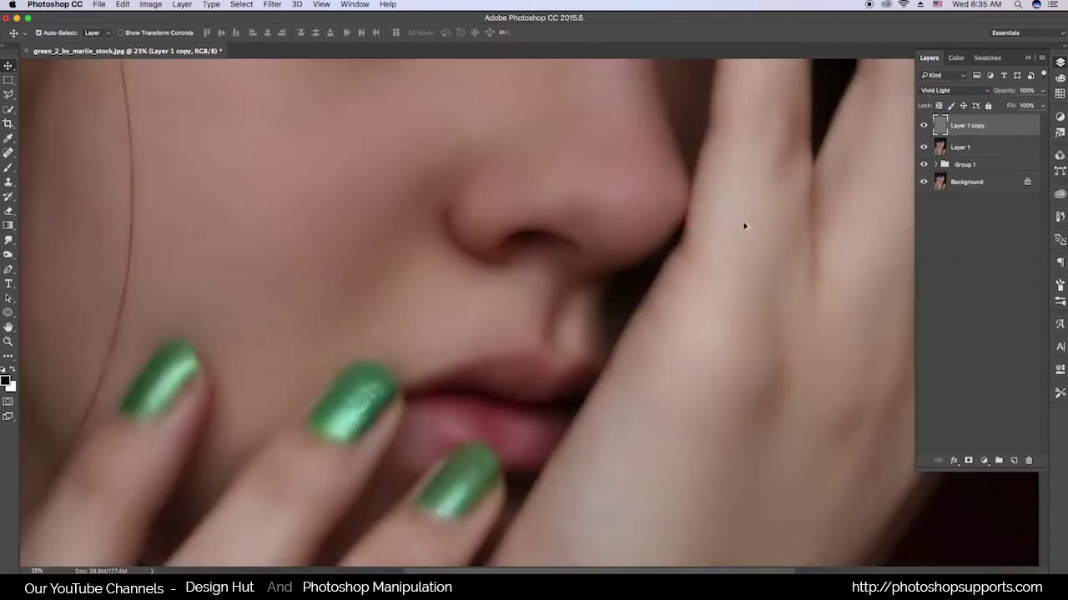
key("super+minus")
key("super+minus")
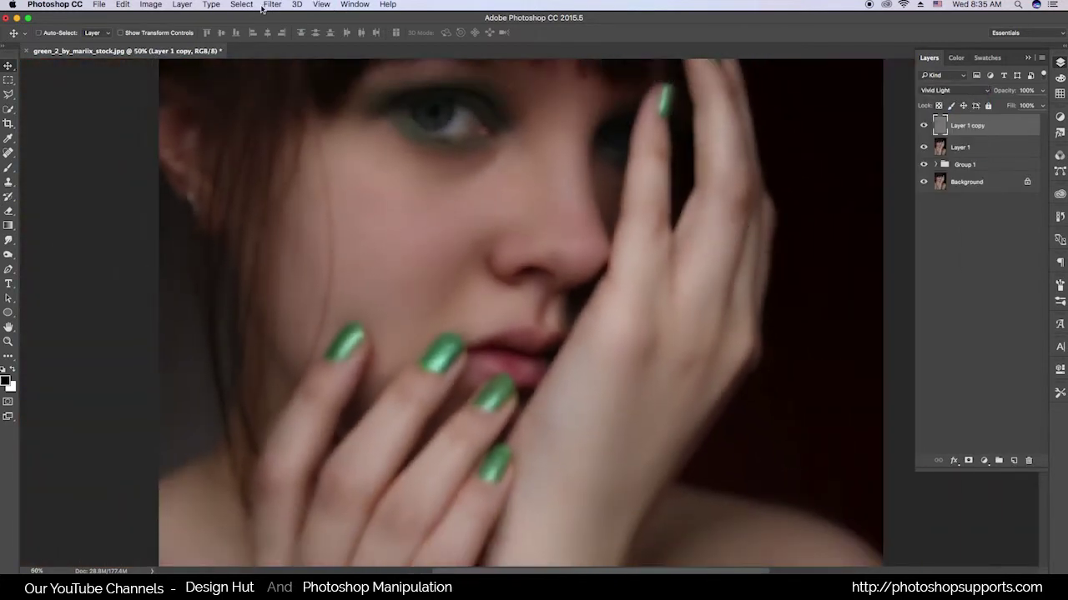
Step: Apply a Gaussian Blur of about 3.5 pixels to Layer 1 copy
left_click(272, 4)
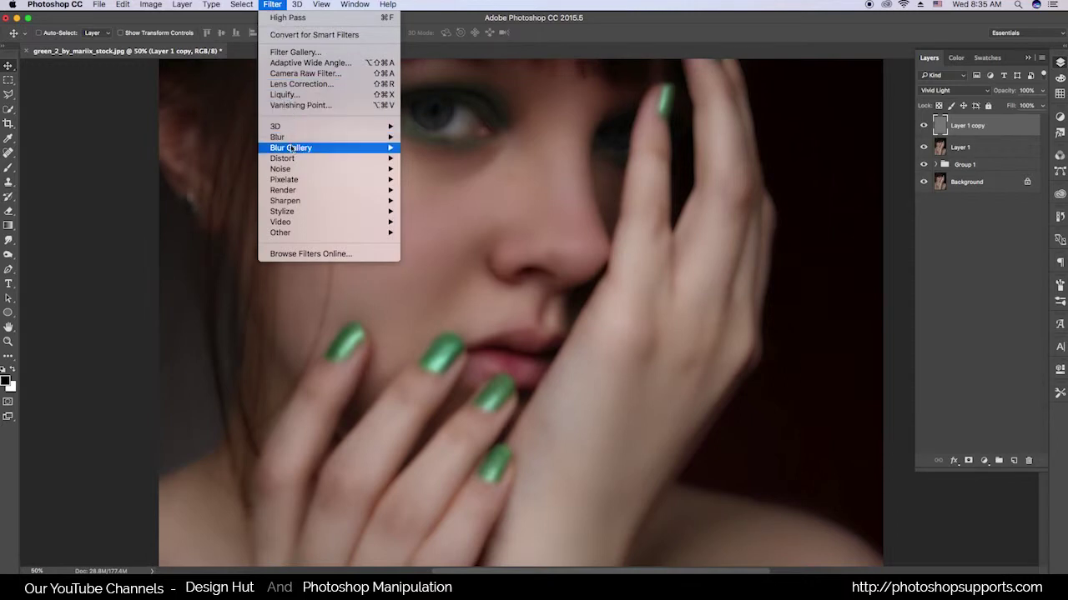
mouse_move(276, 137)
left_click(447, 182)
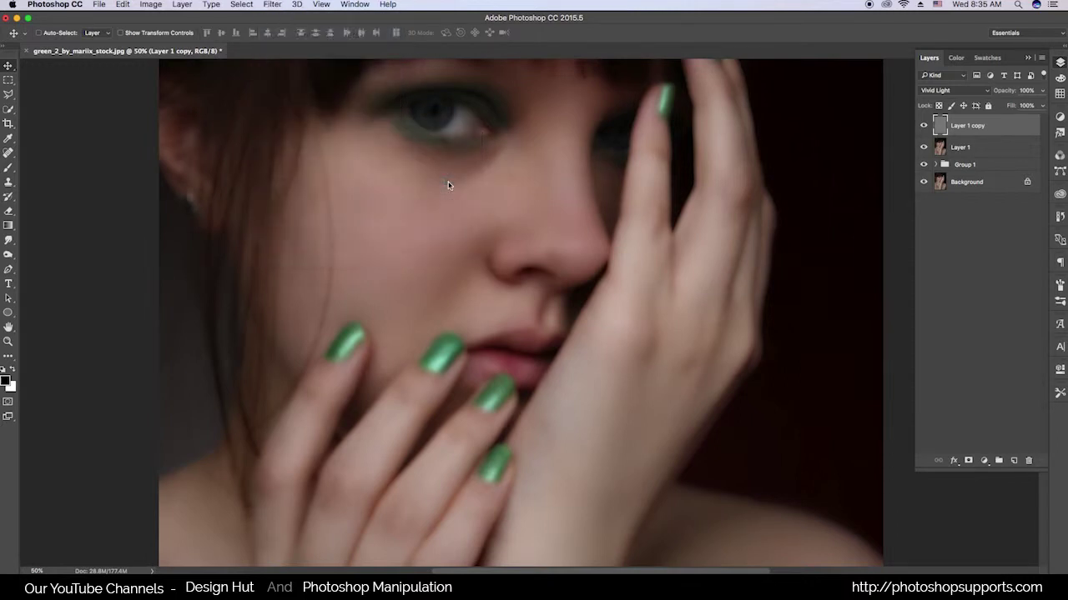
left_click_drag(729, 364, 699, 361)
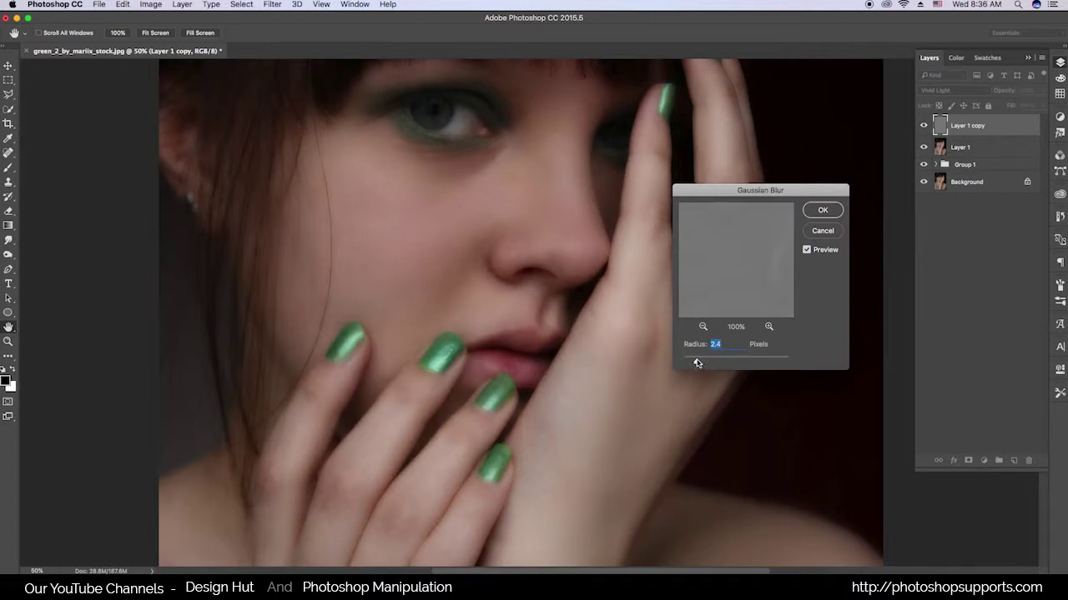
left_click_drag(699, 362, 703, 363)
key("Return")
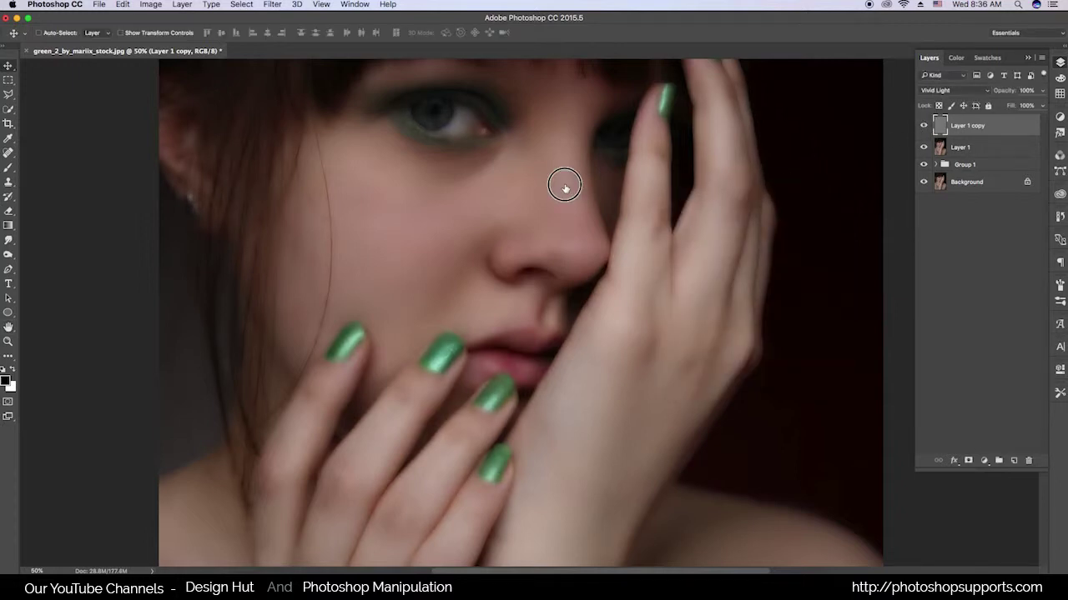
left_click_drag(565, 185, 575, 224)
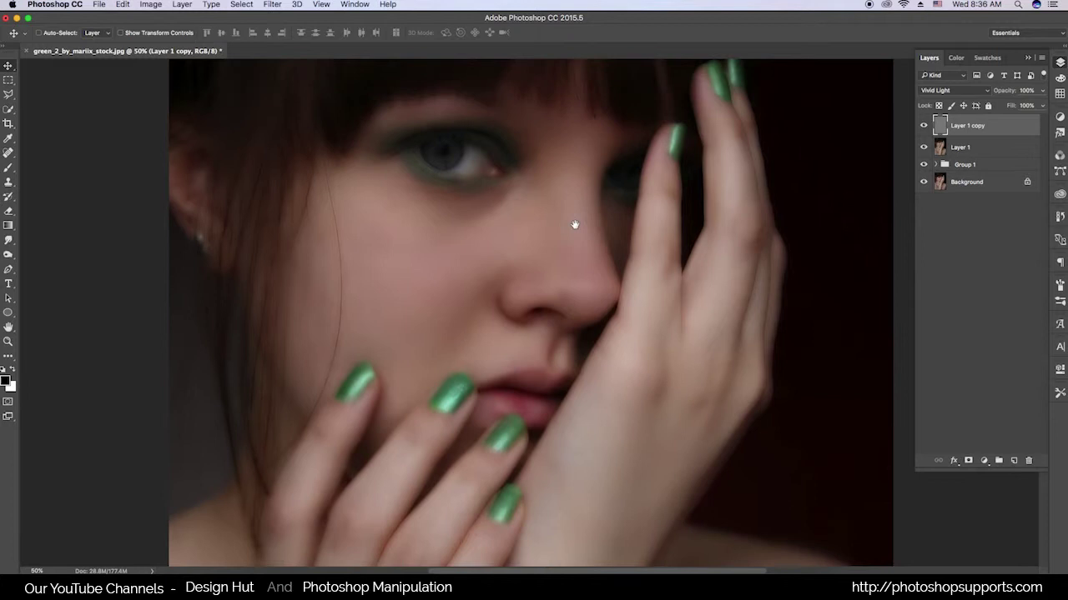
Step: Add an inverted black layer mask to Layer 1 copy and ready a white brush
left_click(968, 461)
left_click(155, 5)
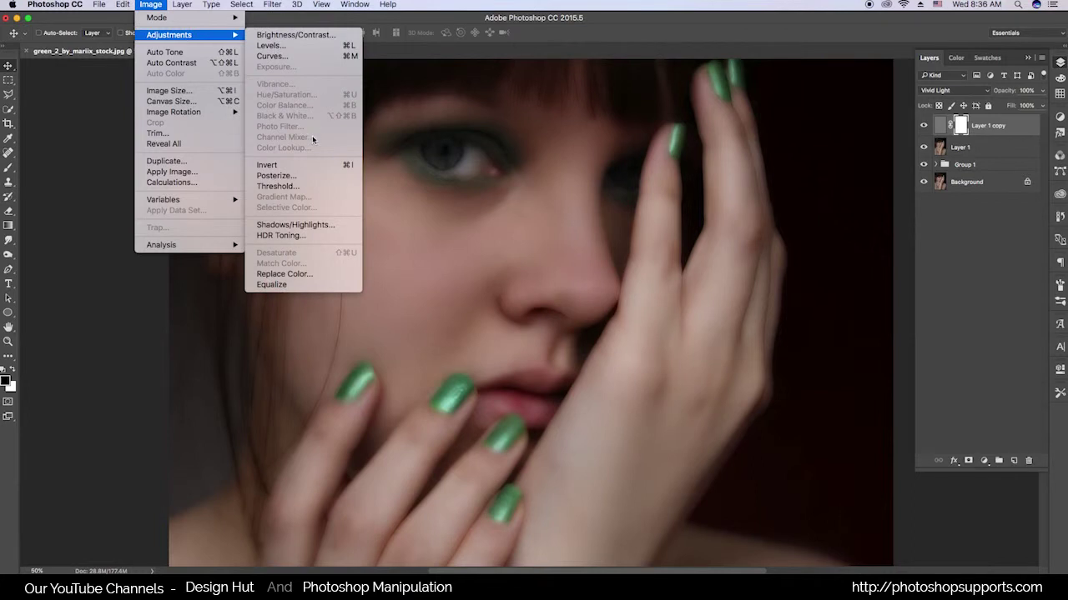
left_click(306, 164)
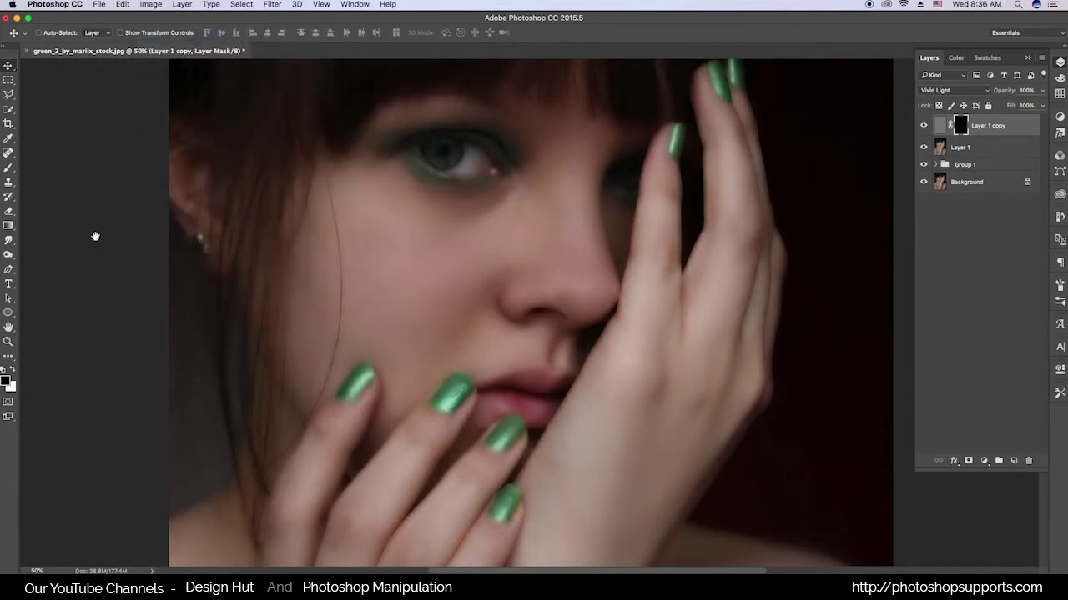
left_click(8, 167)
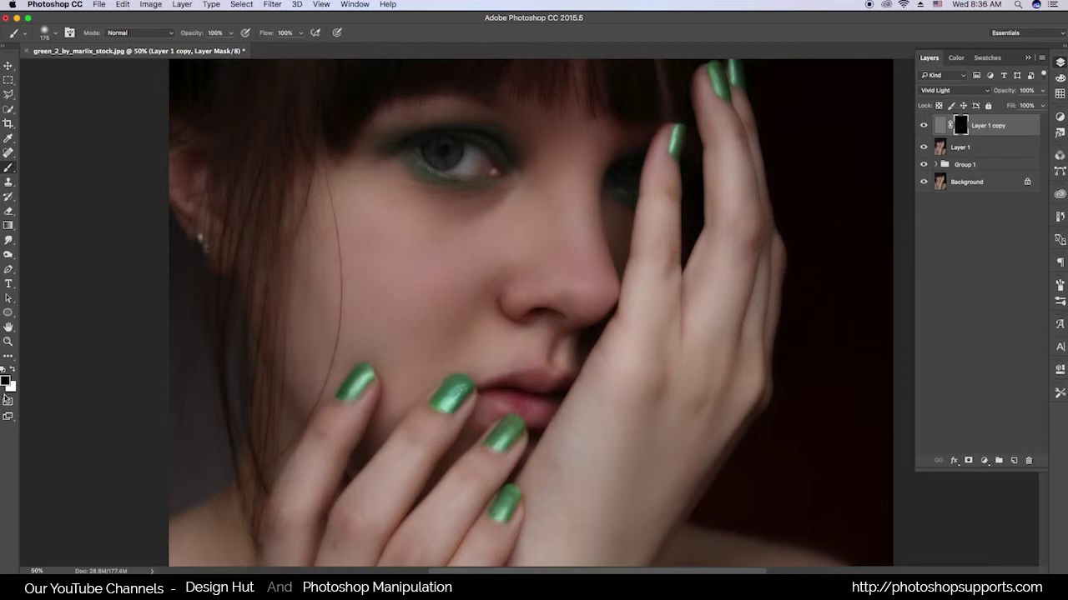
left_click(12, 370)
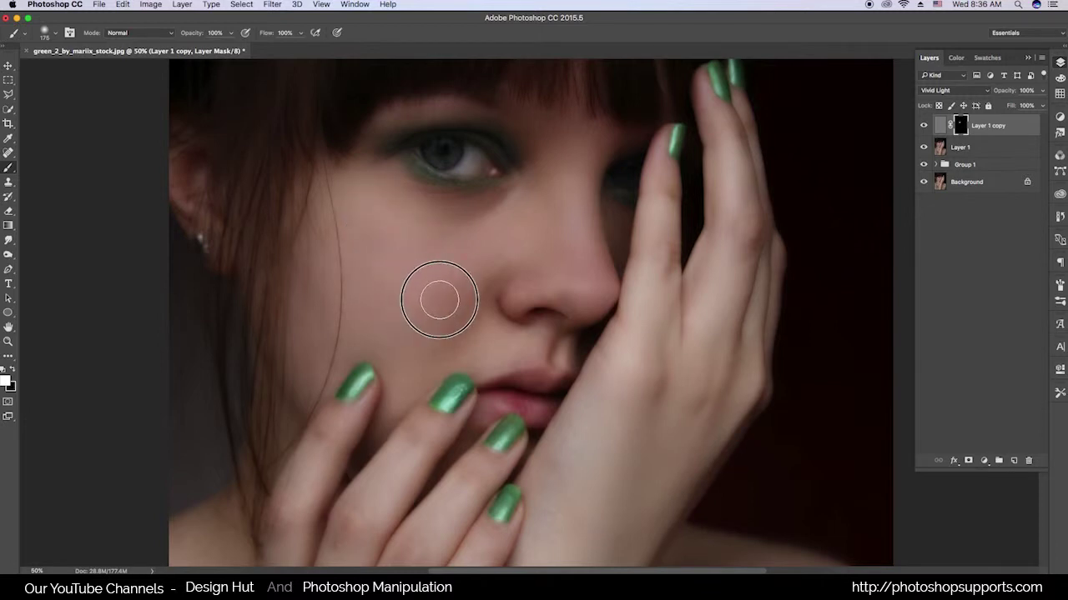
Step: Paint the smoothing back onto the cheek, then enlarge the brush to 200
left_click_drag(422, 310, 417, 273)
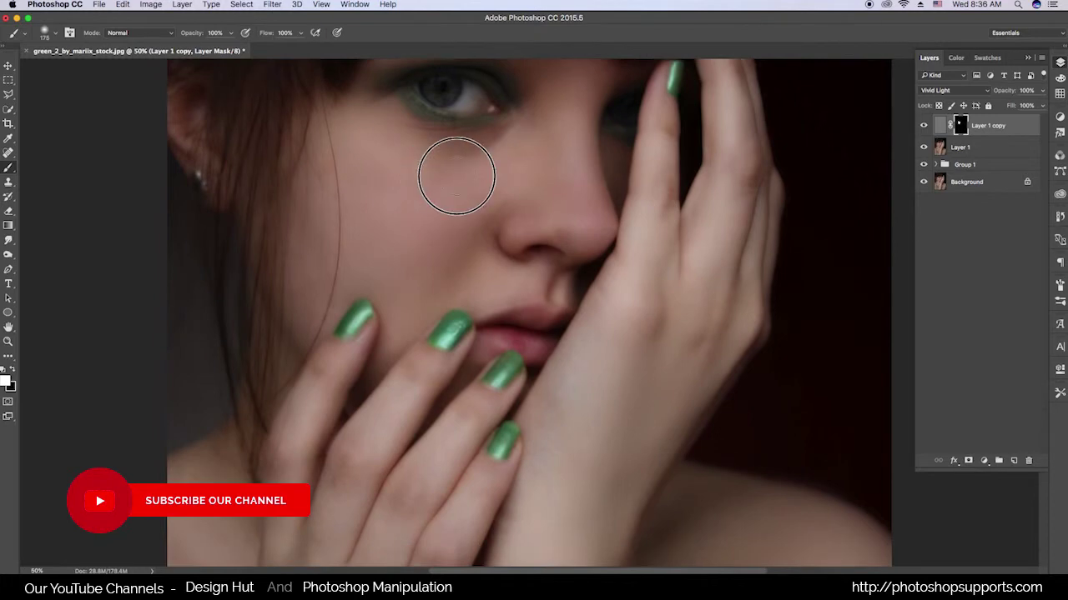
key("ctrl+minus")
key("ctrl+plus")
scroll(459, 200, "up", 3)
scroll(501, 250, "up", 1)
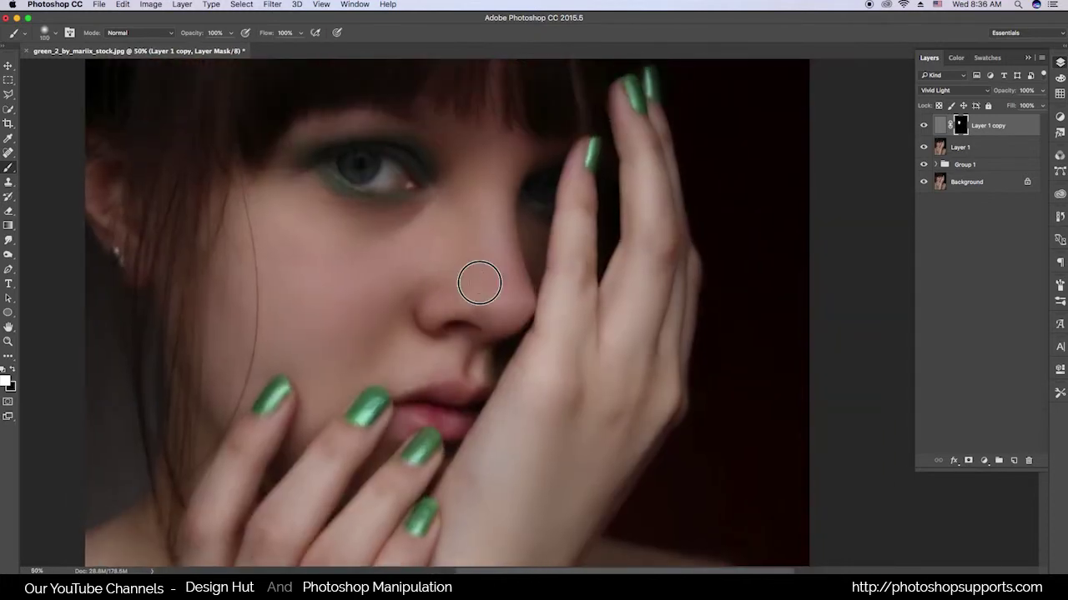
scroll(420, 357, "down", 5)
key("ctrl+minus")
key("bracketright")
key("bracketright")
key("bracketright")
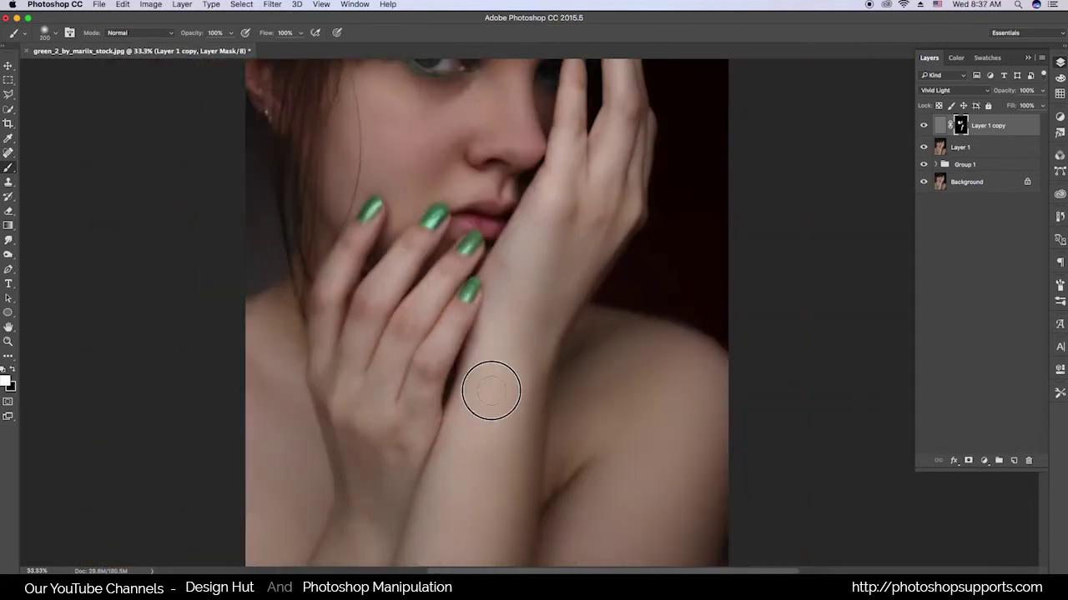
Step: Review the painted skin at 16.7% zoom and retarget Layer 1 copy's pixels instead of its mask
scroll(489, 388, "down", 3)
scroll(519, 388, "up", 2)
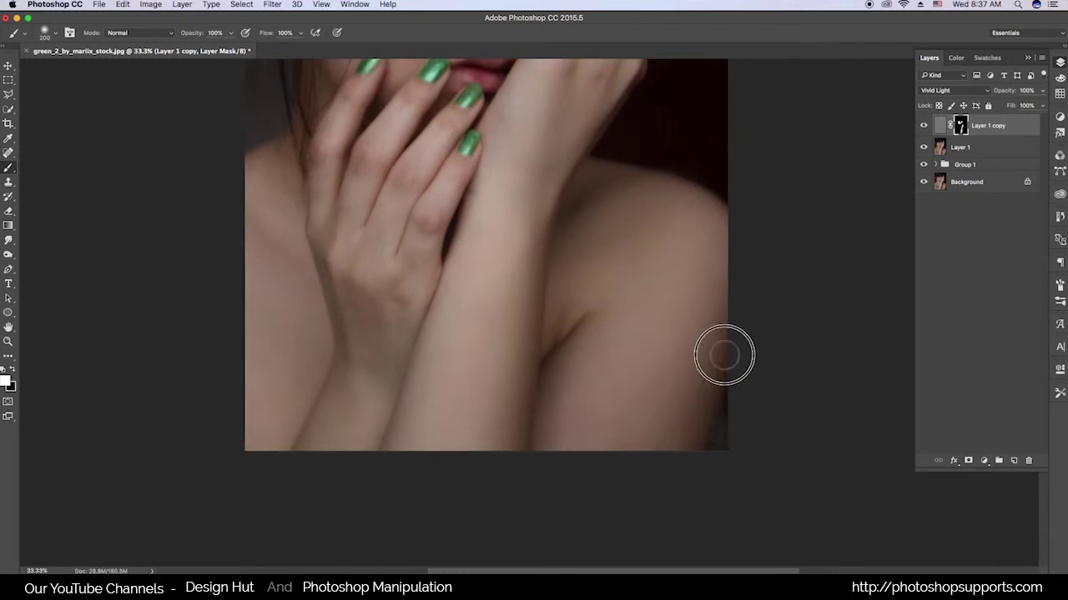
scroll(493, 381, "up", 5)
key("ctrl+minus")
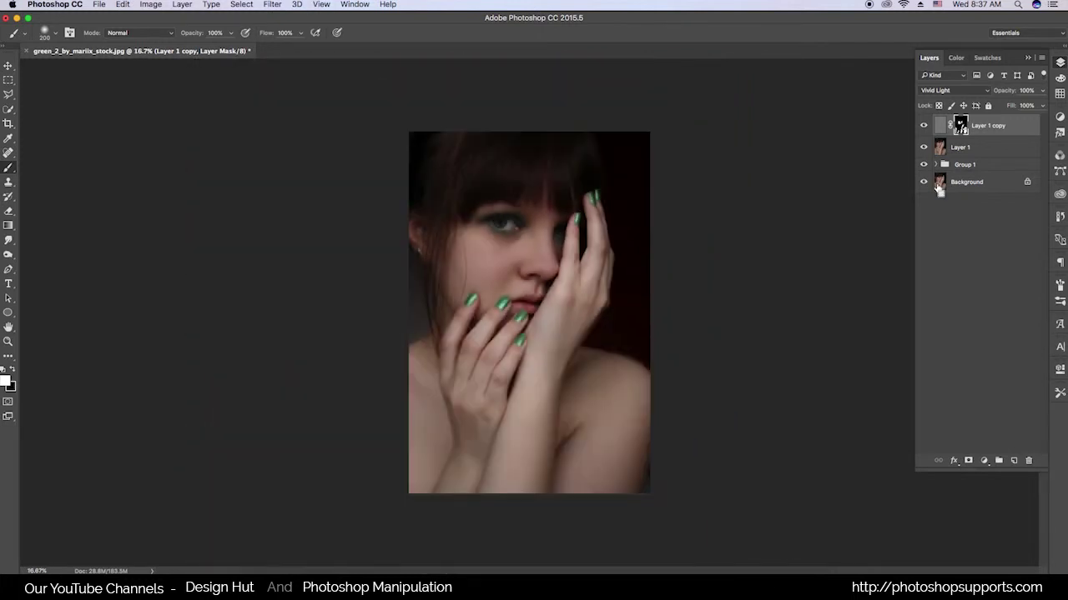
key("ctrl+plus")
key("v")
key("ctrl+minus")
left_click(1018, 126)
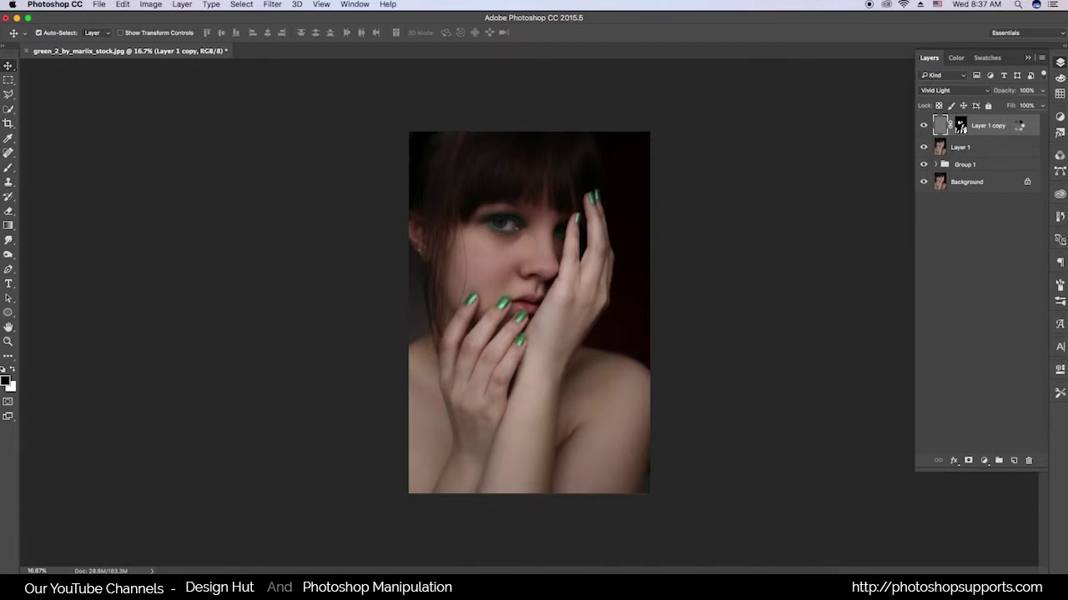
Step: Stamp all visible layers into Layer 2, then add a new Layer 3 filled with 50% Gray
key("ctrl+shift+alt+e")
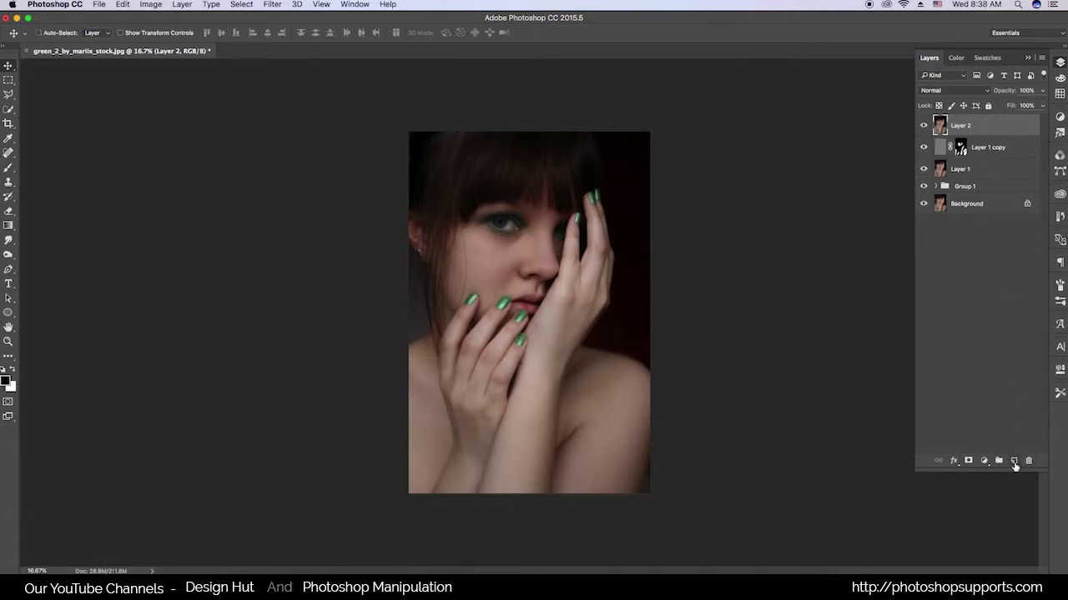
left_click(1014, 461)
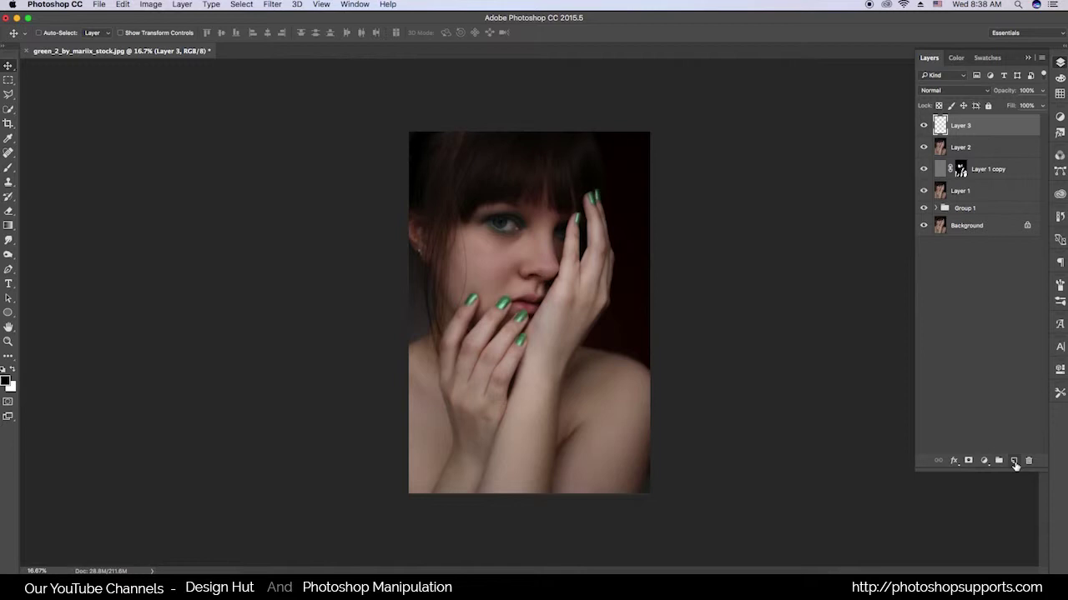
key("shift+BackSpace")
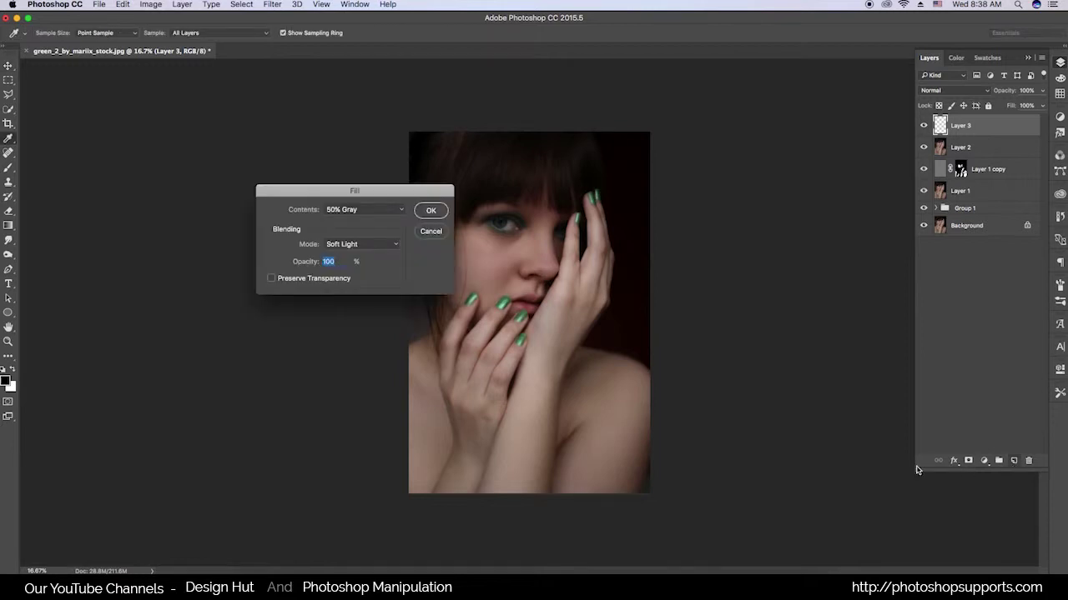
left_click(430, 211)
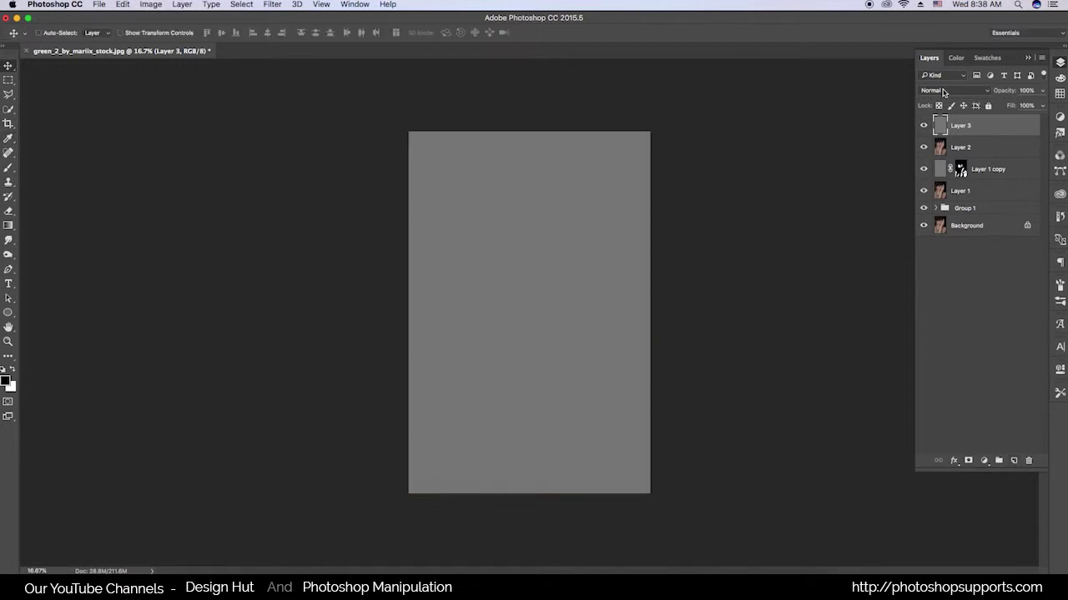
Step: Set the gray Layer 3 to Overlay blend mode and zoom to 25%
left_click(942, 91)
left_click(941, 209)
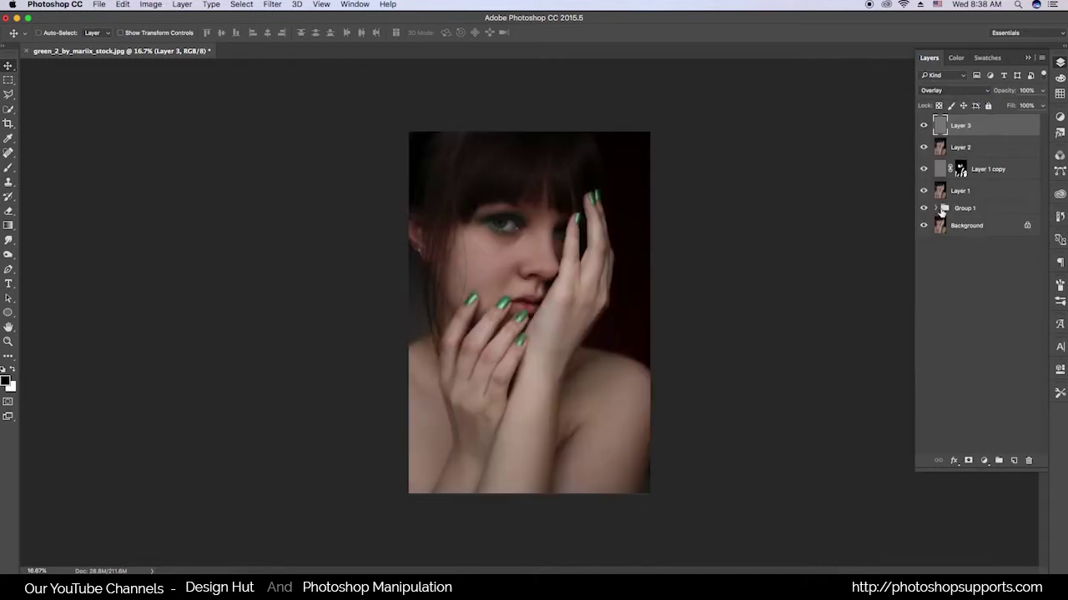
key("ctrl+plus")
scroll(457, 167, "down", 2)
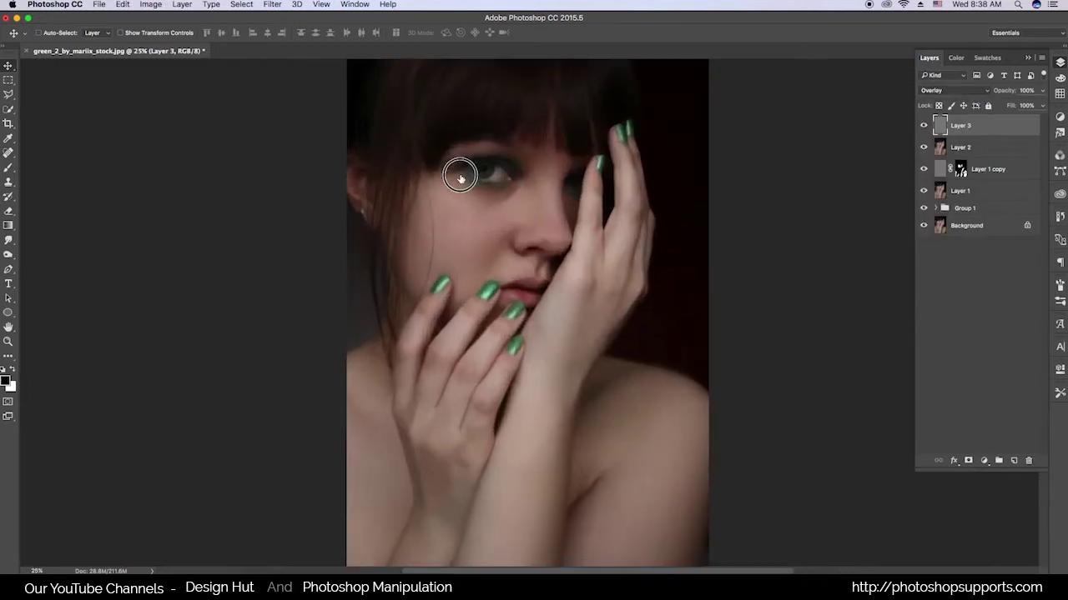
left_click(9, 170)
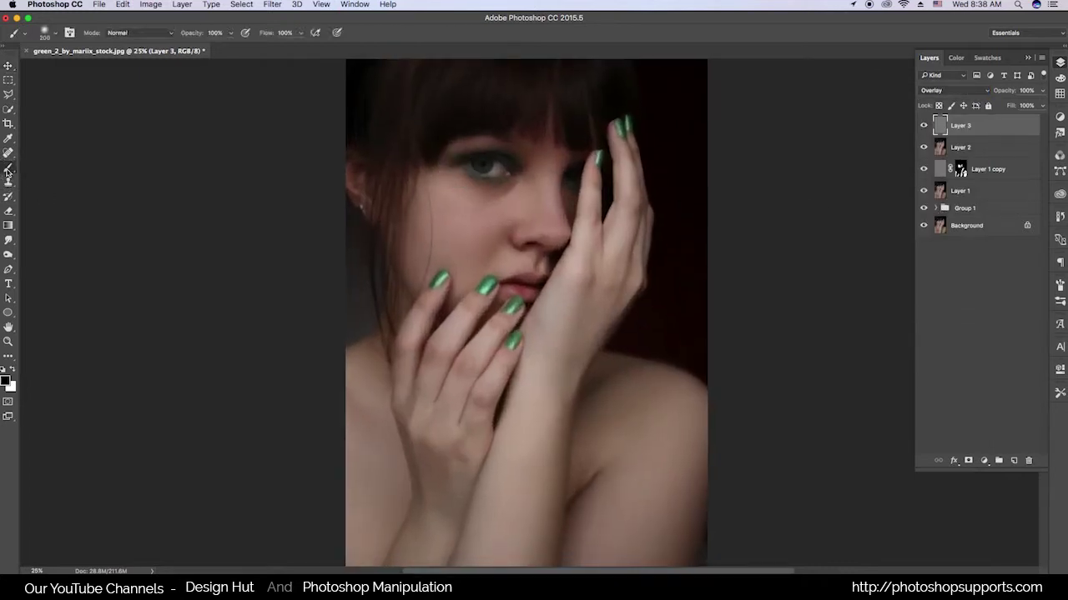
Step: Burn the hand edge beside the cheek at 17% exposure, then halve the brush size
left_click_drag(8, 254, 55, 265)
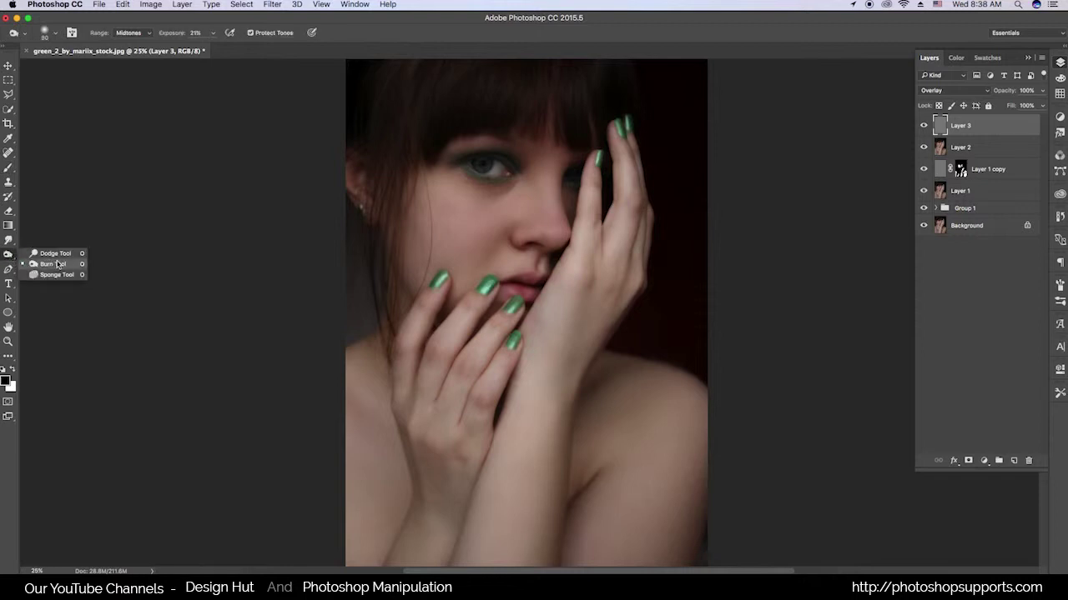
left_click(54, 264)
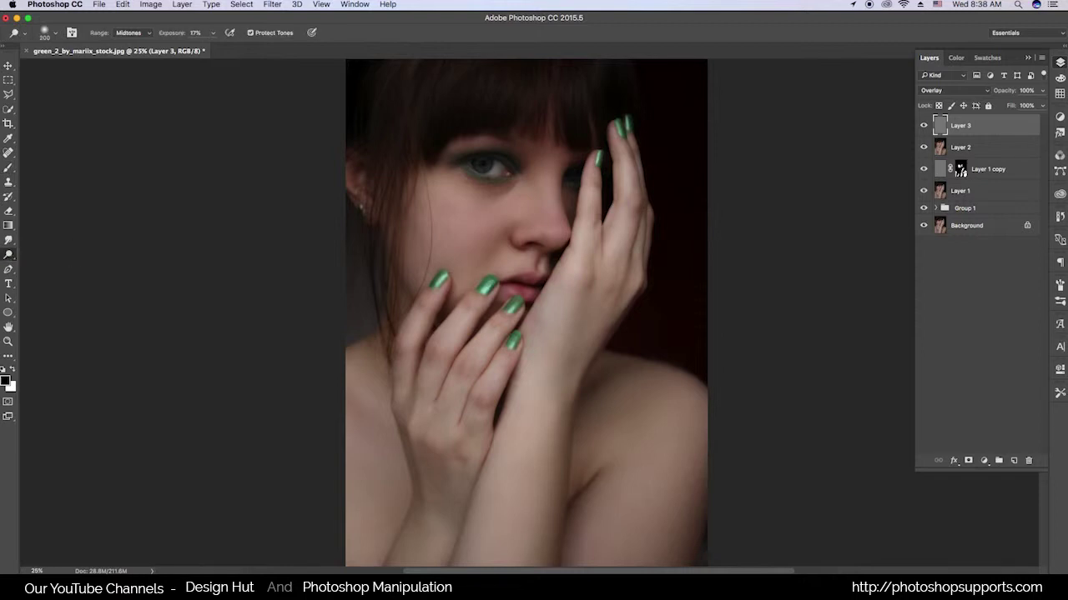
left_click_drag(592, 233, 590, 238)
key("super+plus")
scroll(551, 250, "up", 1)
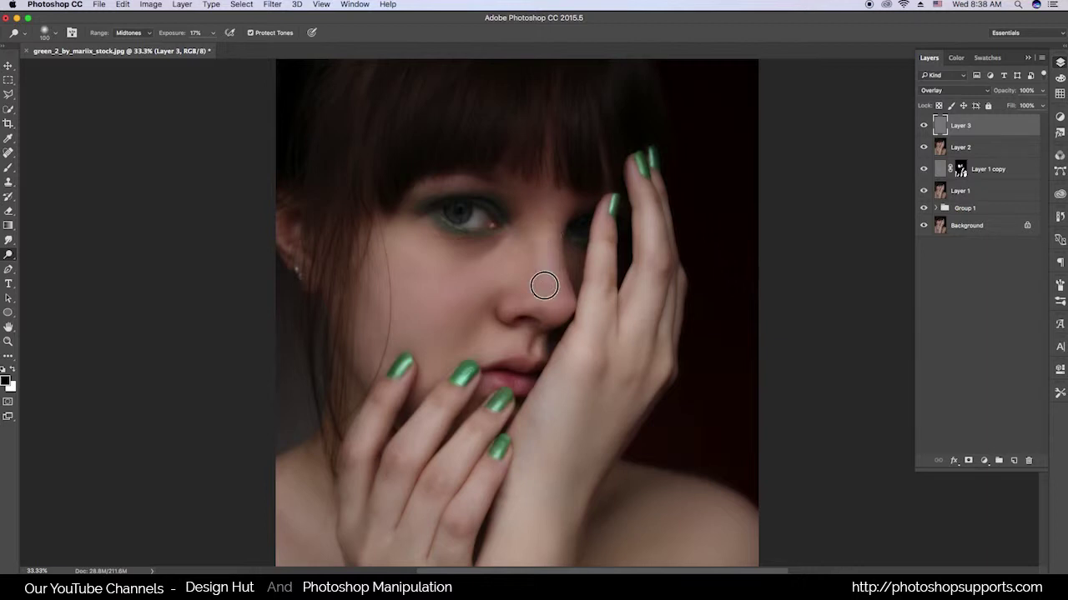
key("bracketleft")
key("bracketleft")
key("bracketleft")
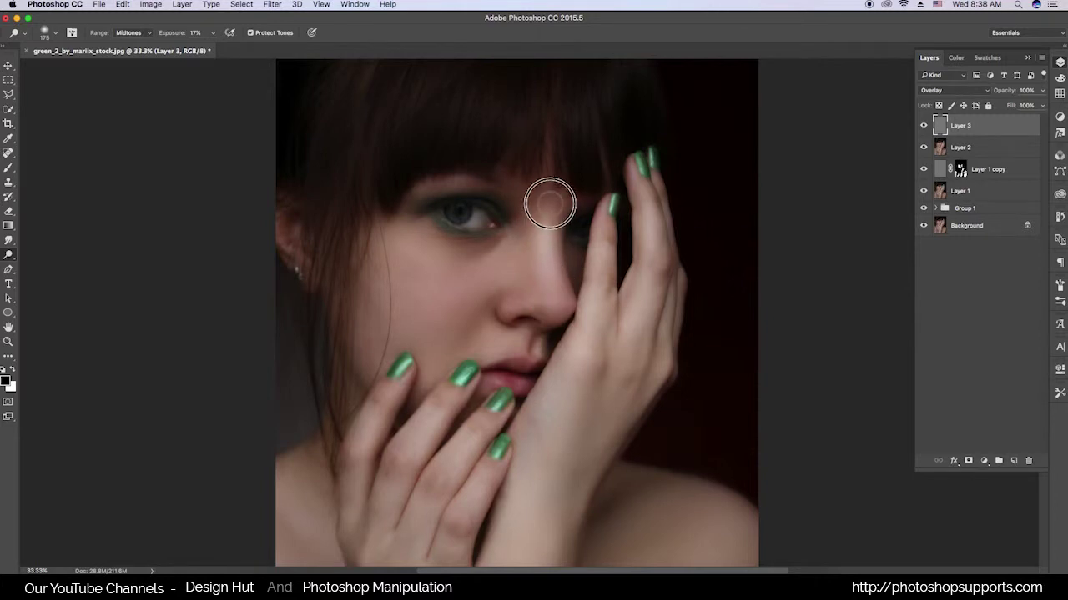
Step: Lower the burn exposure to 9% and review the portrait at 25%
key("ctrl+minus")
key("ctrl+plus")
key("0")
key("9")
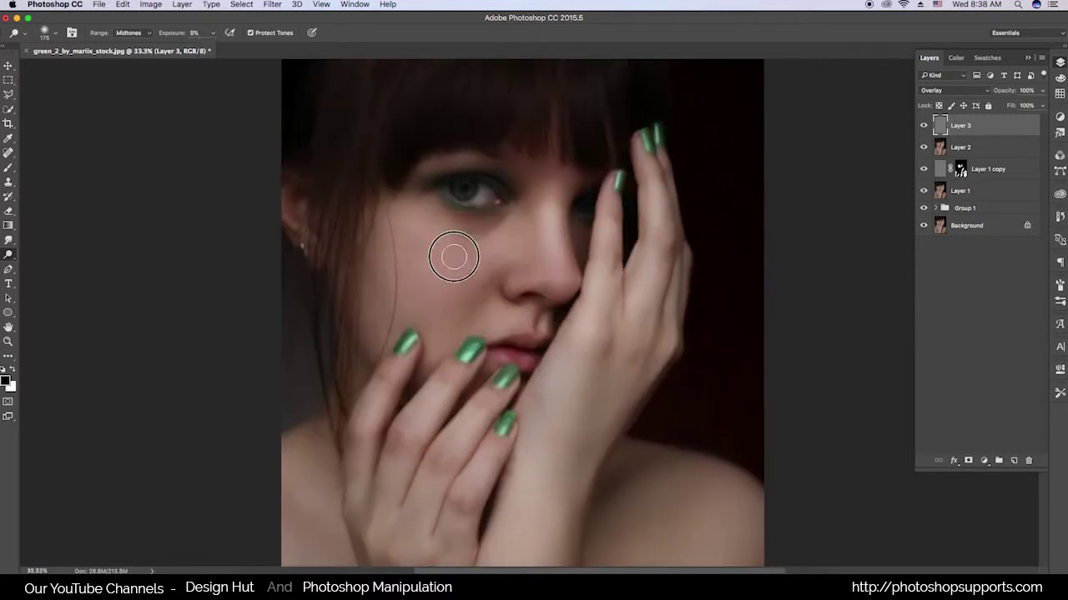
key("ctrl+minus")
key("ctrl+minus")
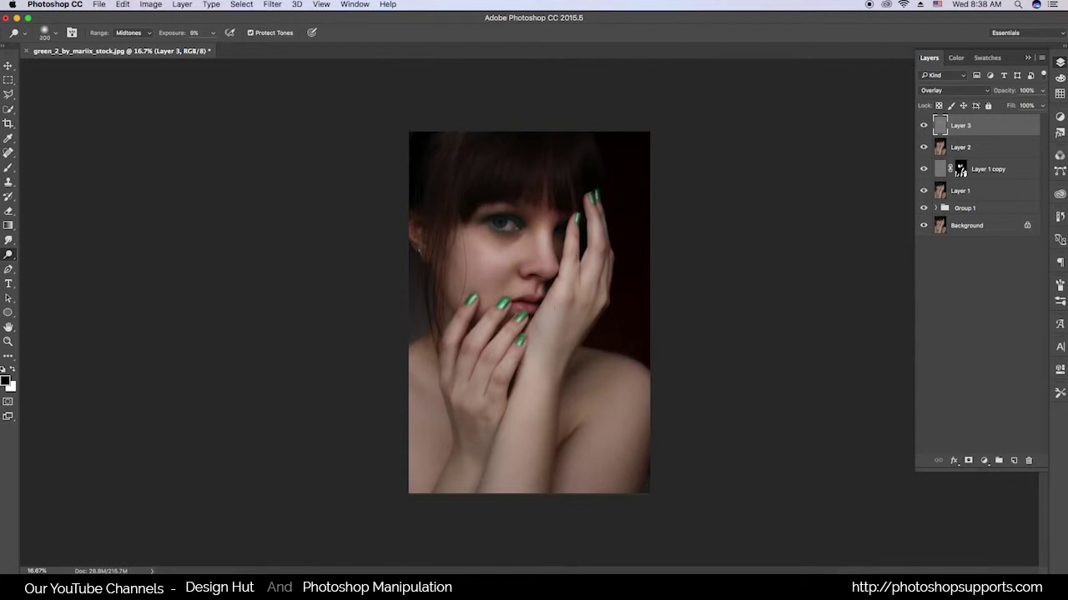
key("ctrl+plus")
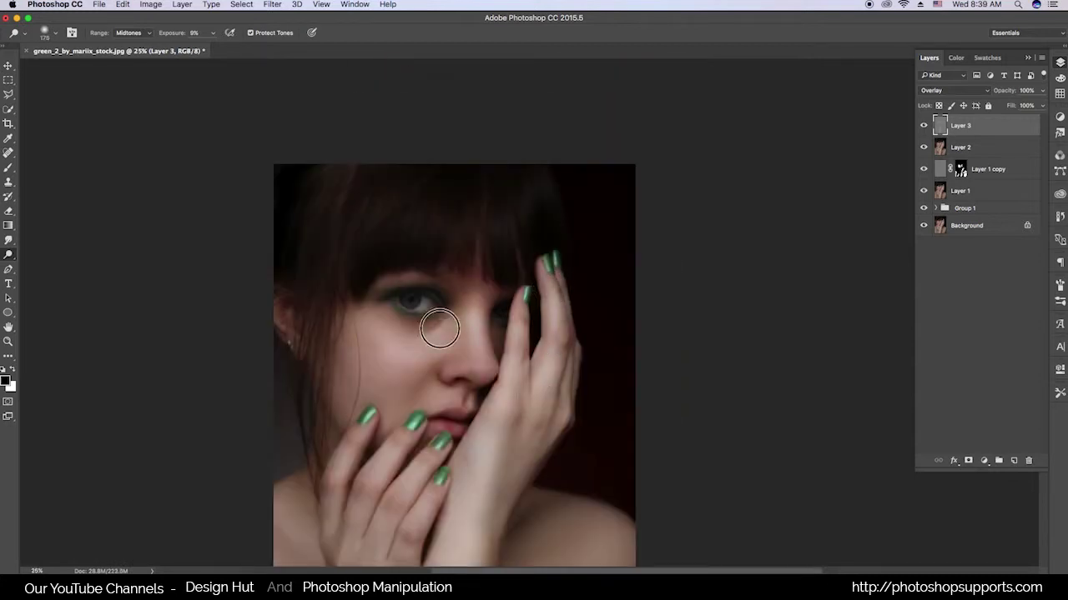
scroll(578, 420, "down", 3)
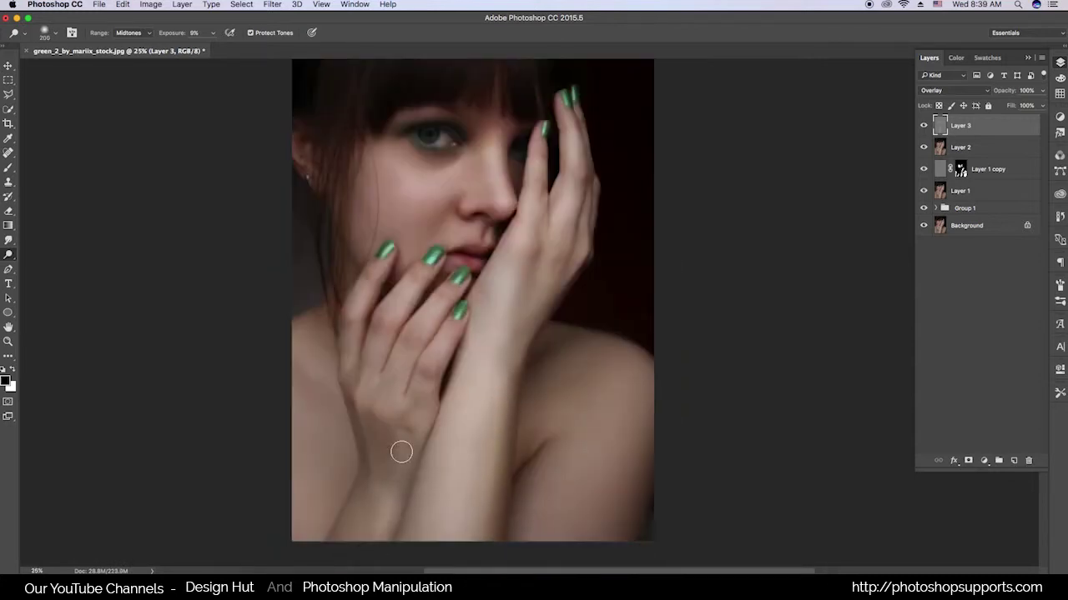
scroll(353, 382, "up", 3)
scroll(353, 381, "up", 1)
Step: Dodge the face at 5% exposure with a 200-size brush
left_click_drag(214, 32, 205, 48)
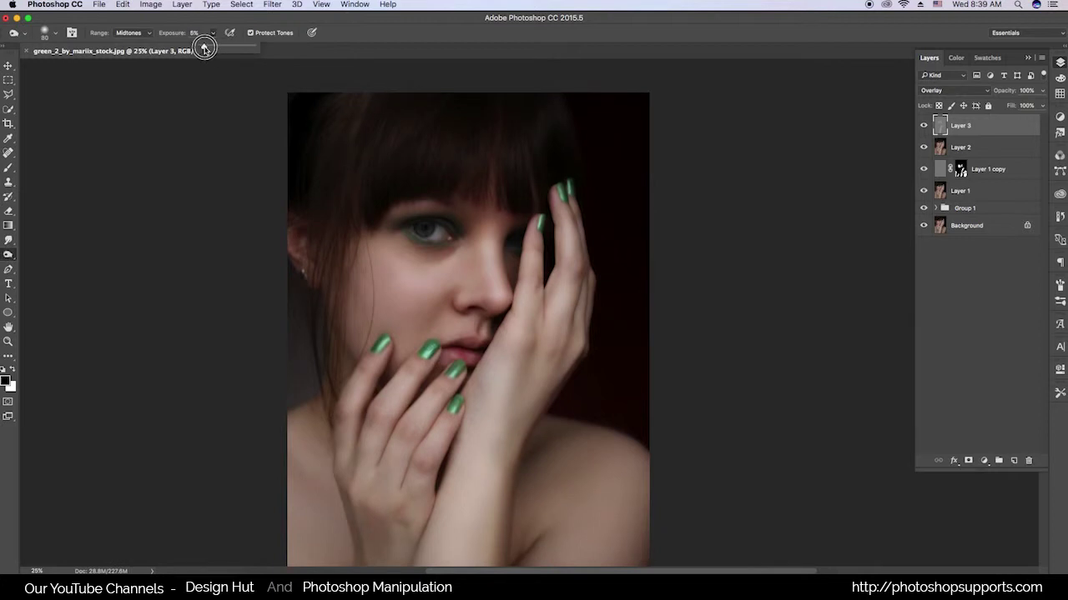
key("ctrl+plus")
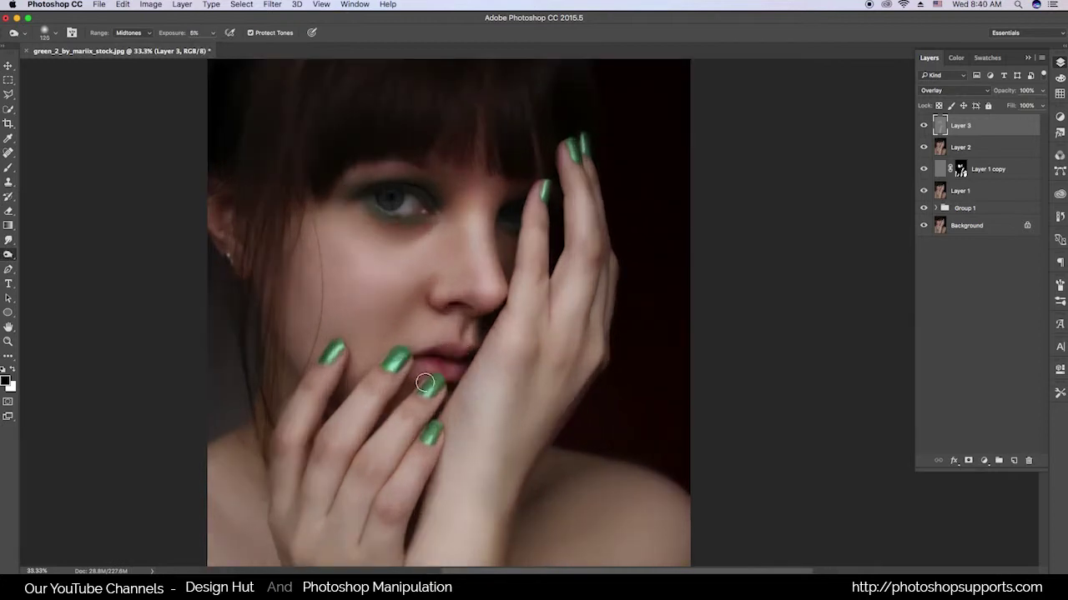
scroll(404, 396, "down", 5)
key("ctrl+minus")
key("bracketright")
key("bracketright")
key("bracketright")
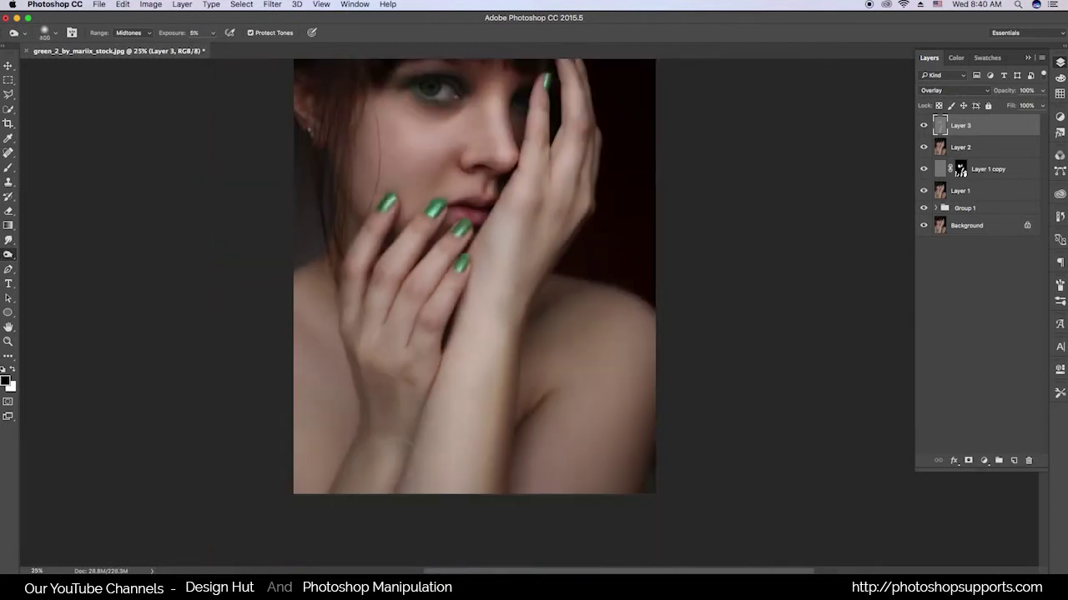
key("ctrl+minus")
key("ctrl+plus")
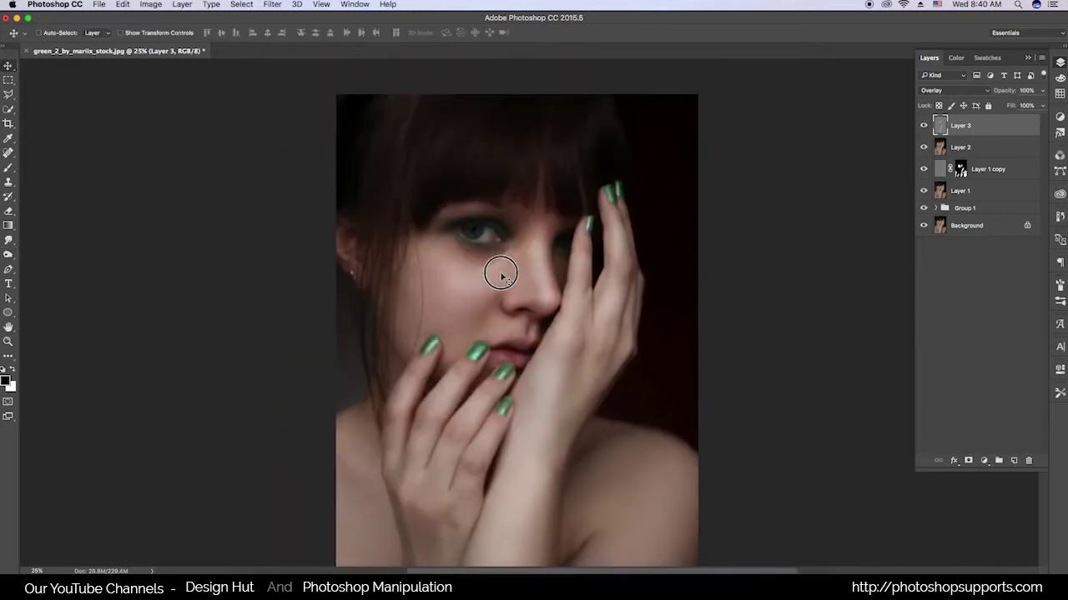
scroll(442, 221, "up", 3)
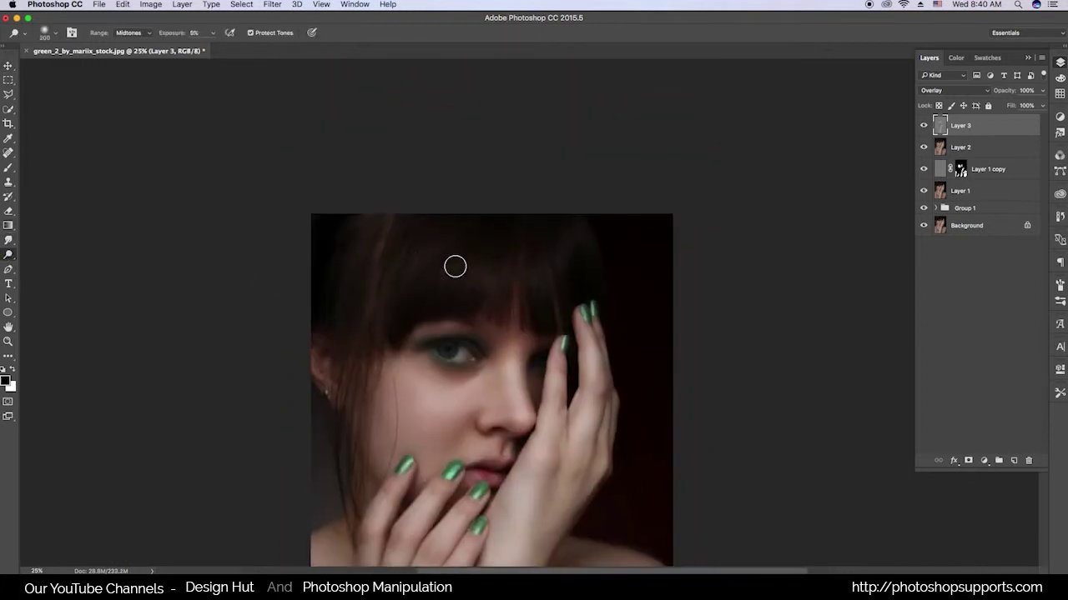
Step: Dodge the hair and face at 9% exposure, switching the brush between 500 and 200
key("bracketleft")
key("bracketleft")
key("bracketright")
key("bracketright")
key("bracketright")
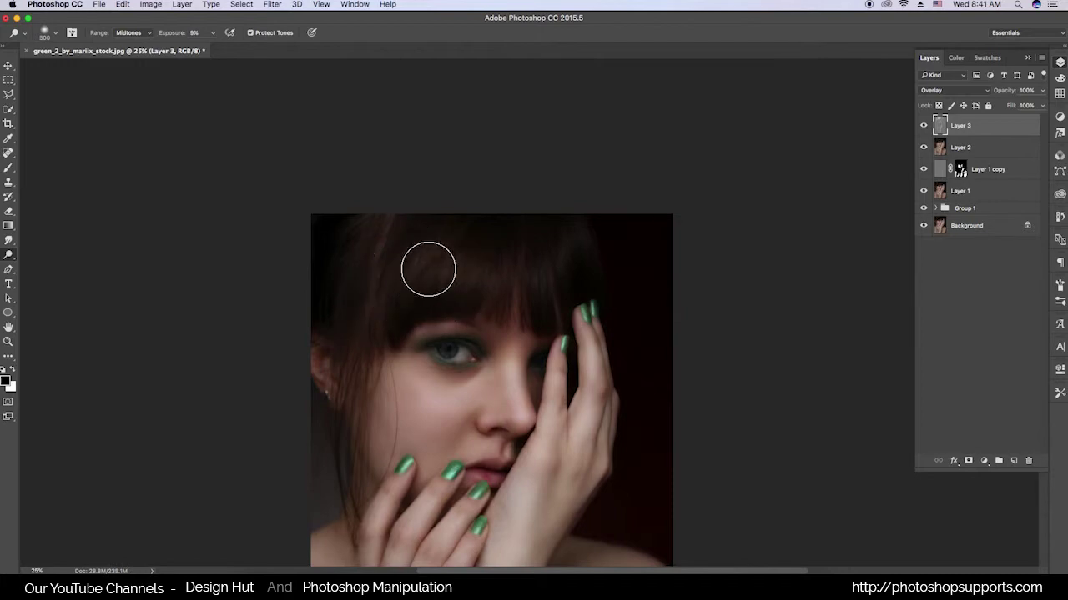
key("bracketleft")
key("bracketleft")
key("bracketleft")
key("ctrl+minus")
key("ctrl+plus")
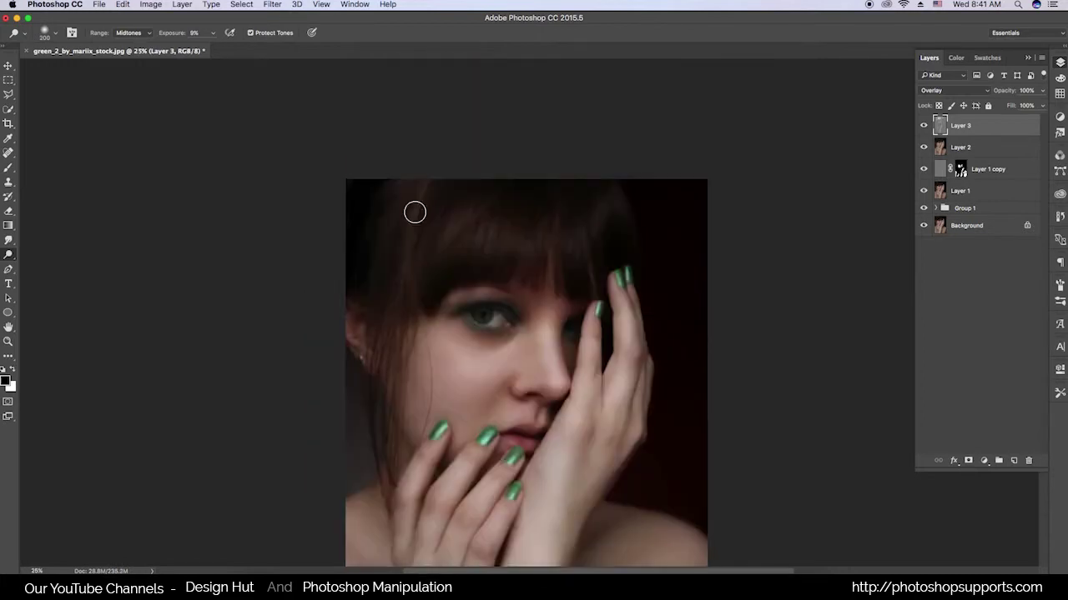
key("ctrl+minus")
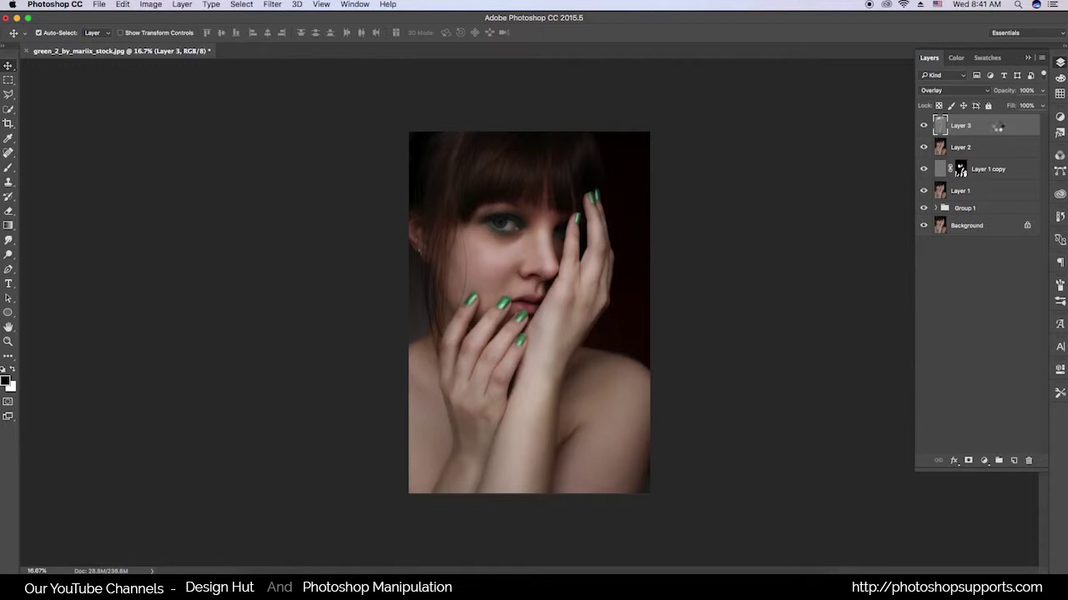
Step: Stamp visible layers into a new Layer 4 and open the Camera Raw Filter
key("super+alt+shift+e")
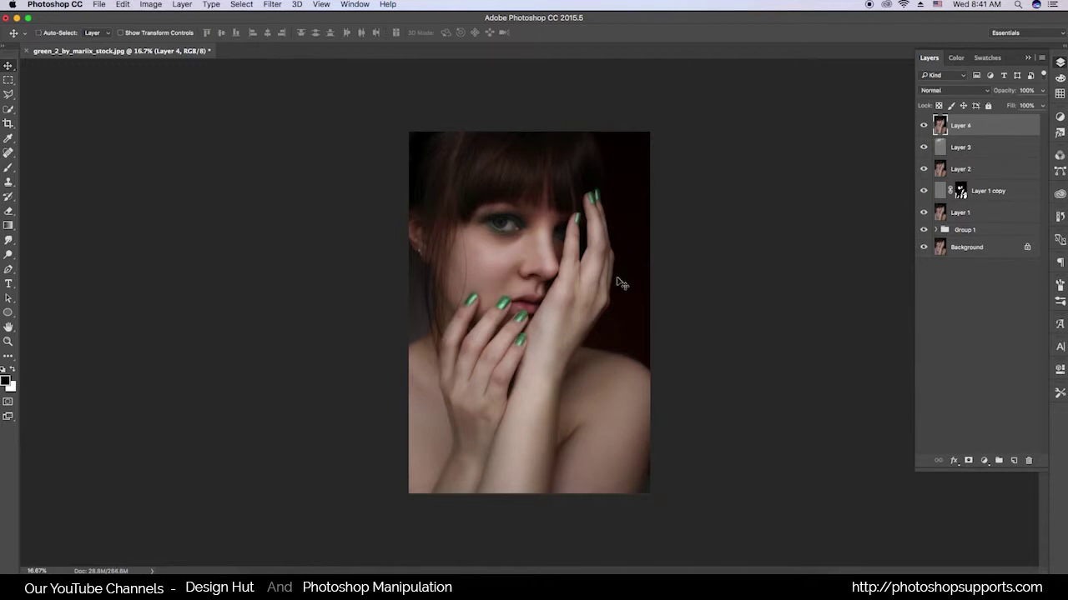
left_click(274, 5)
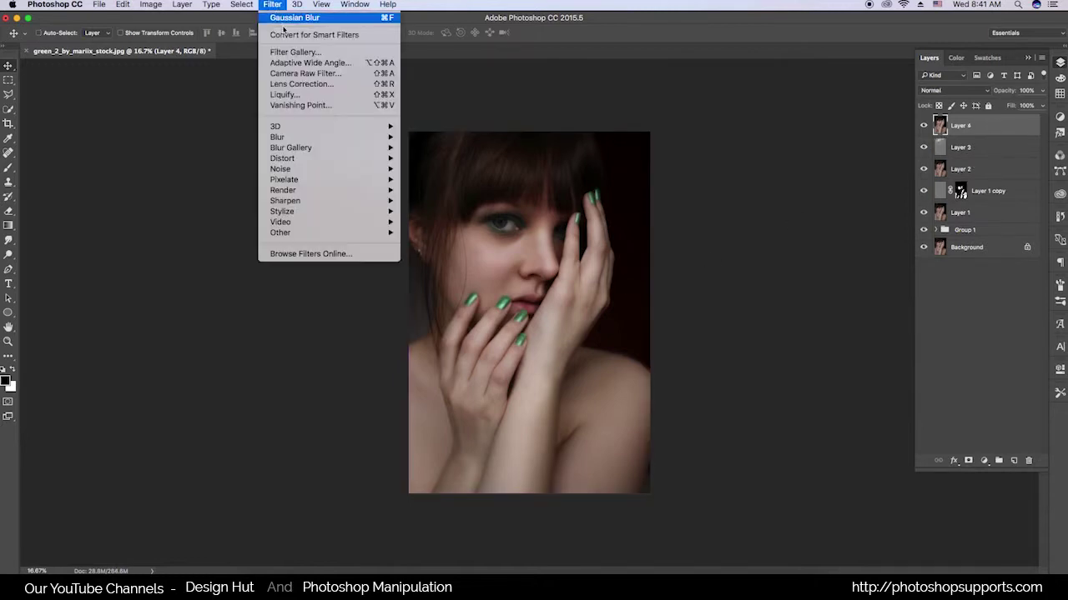
left_click(293, 75)
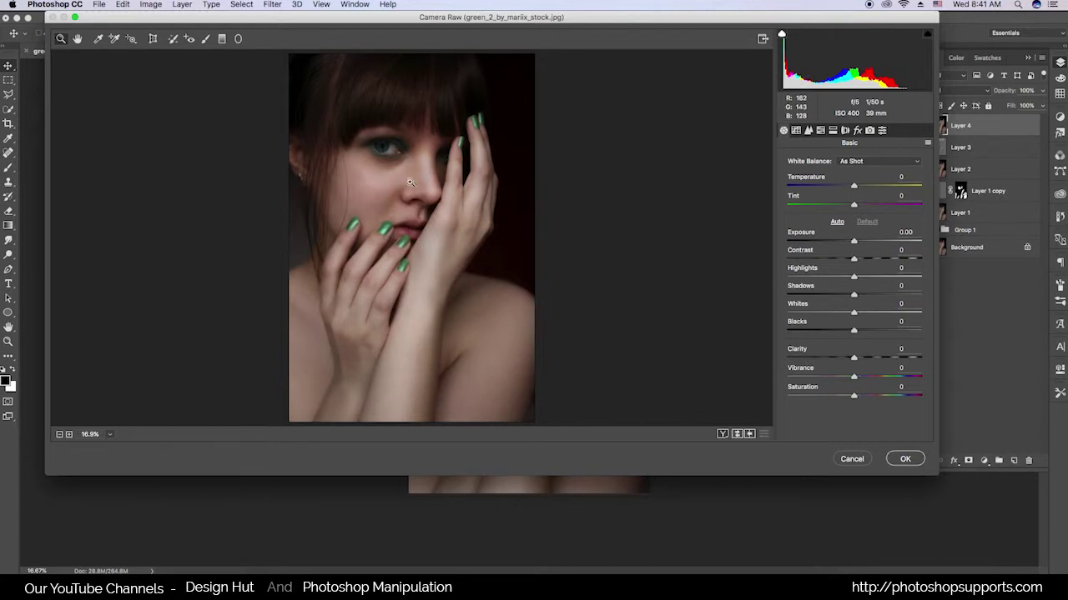
Step: Warm Temperature to about +12 and push Tint to about +18 magenta
left_click_drag(853, 190, 858, 186)
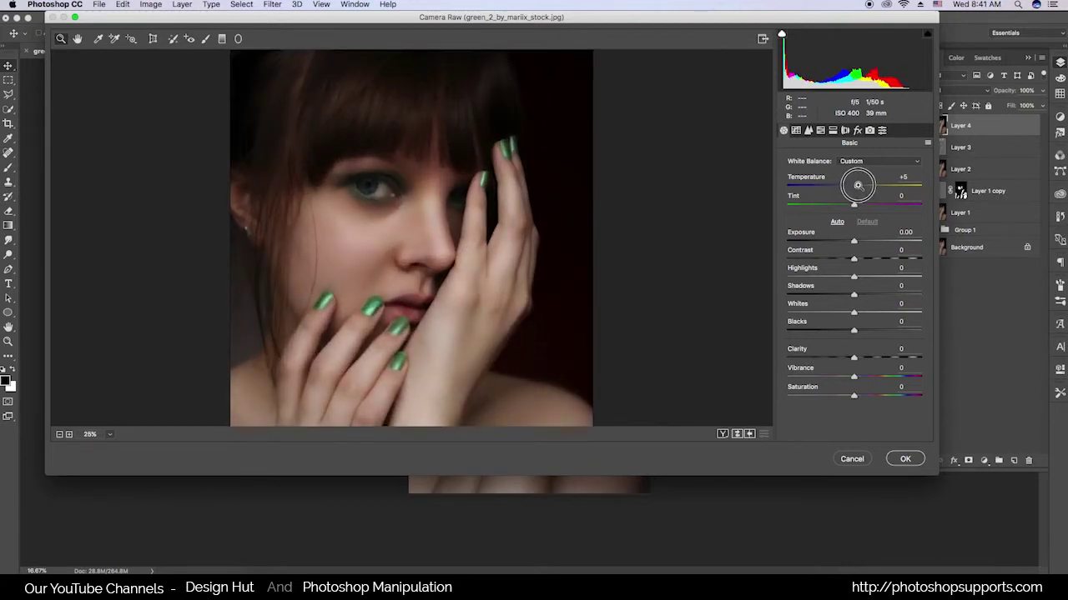
key("super+minus")
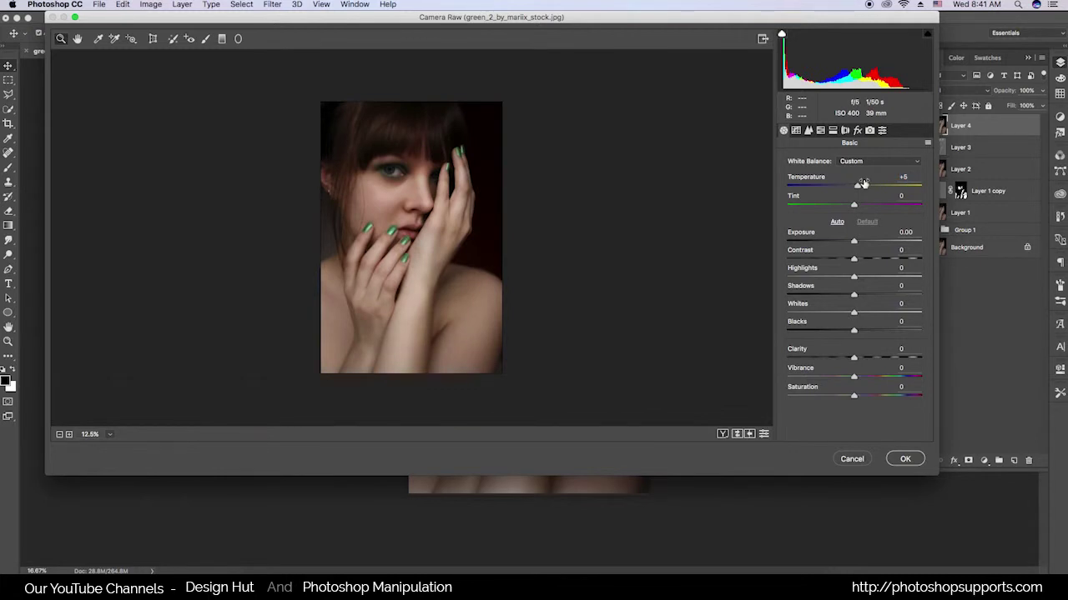
key("super+plus")
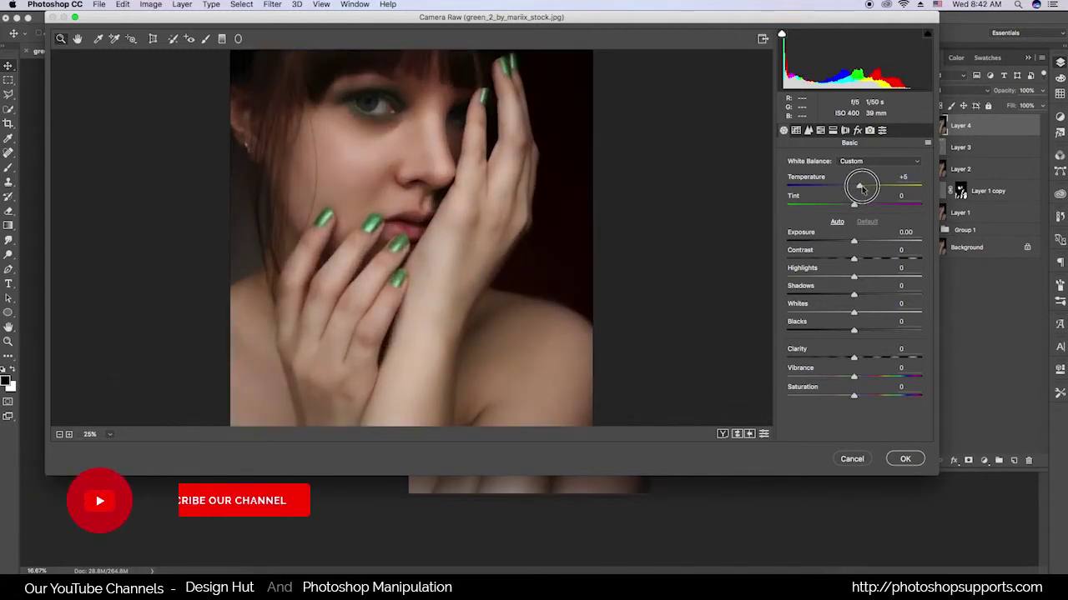
left_click_drag(861, 188, 864, 208)
key("super+minus")
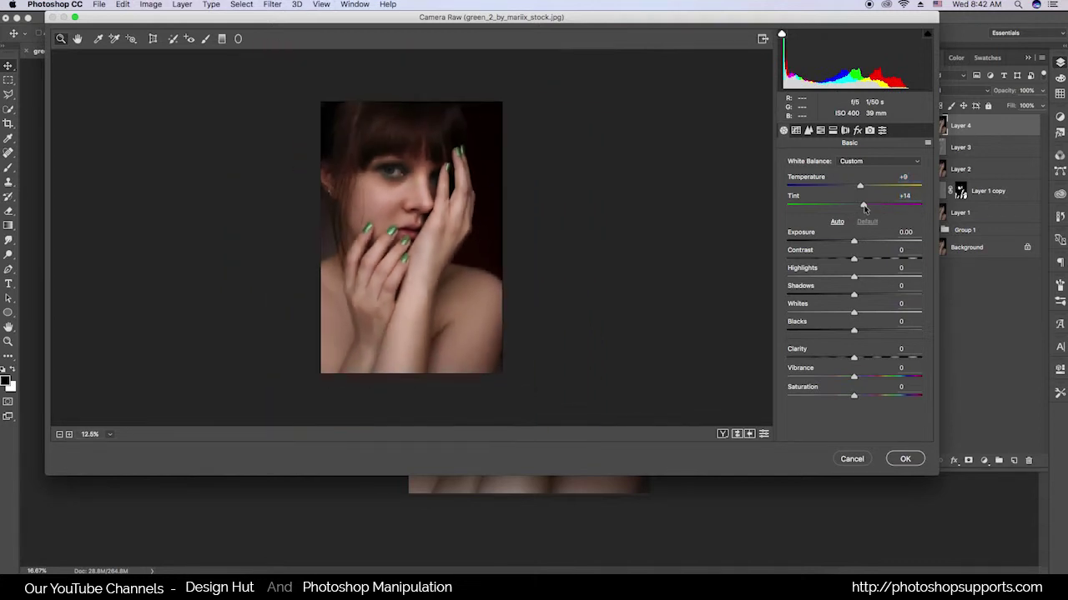
left_click_drag(863, 207, 862, 186)
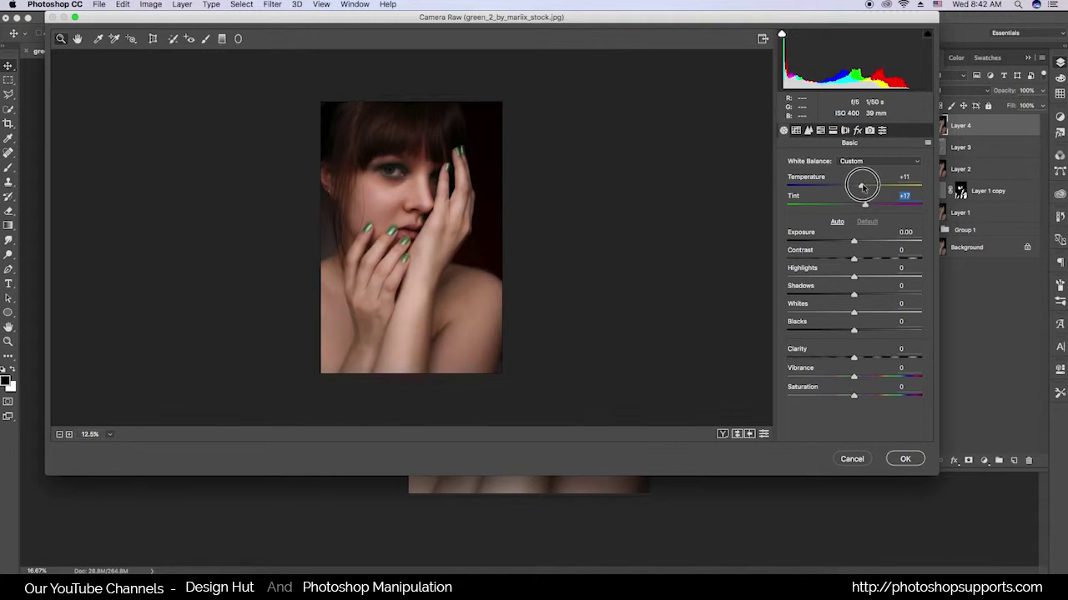
left_click_drag(861, 186, 865, 207)
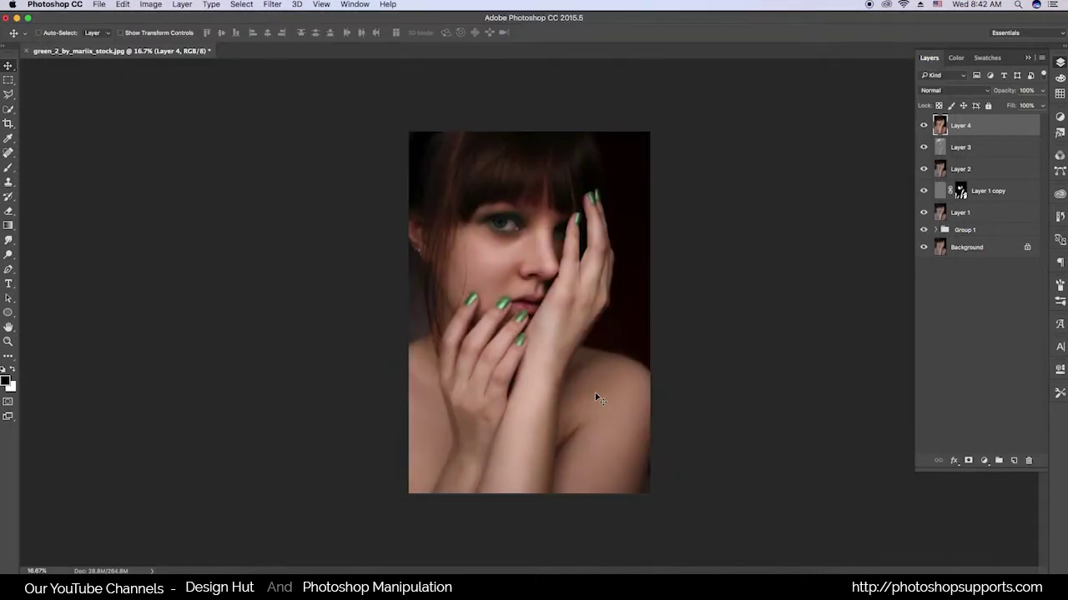
key("ctrl")
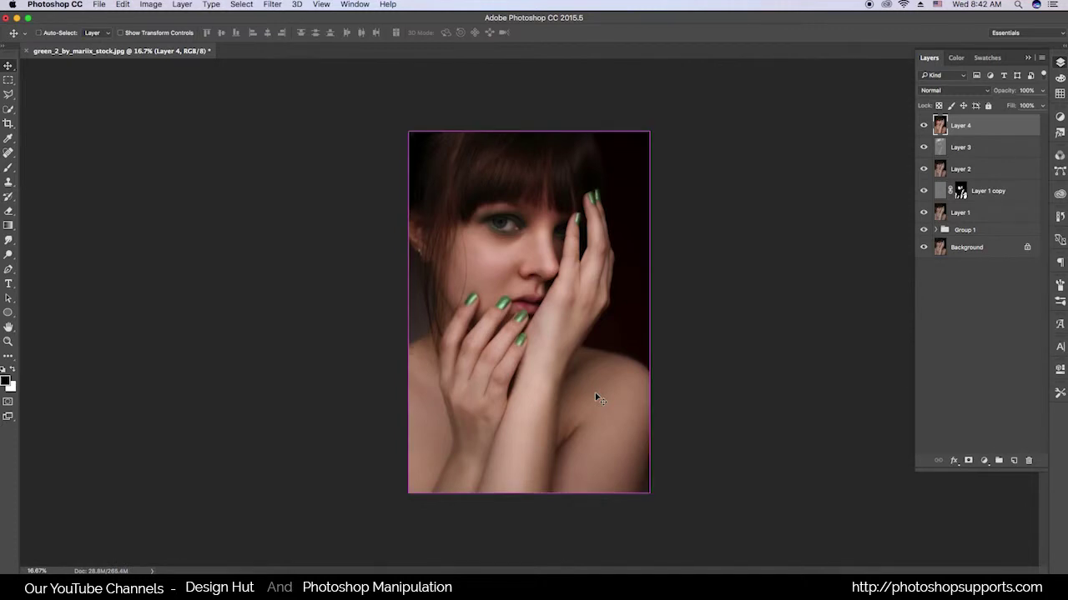
key("ctrl+minus")
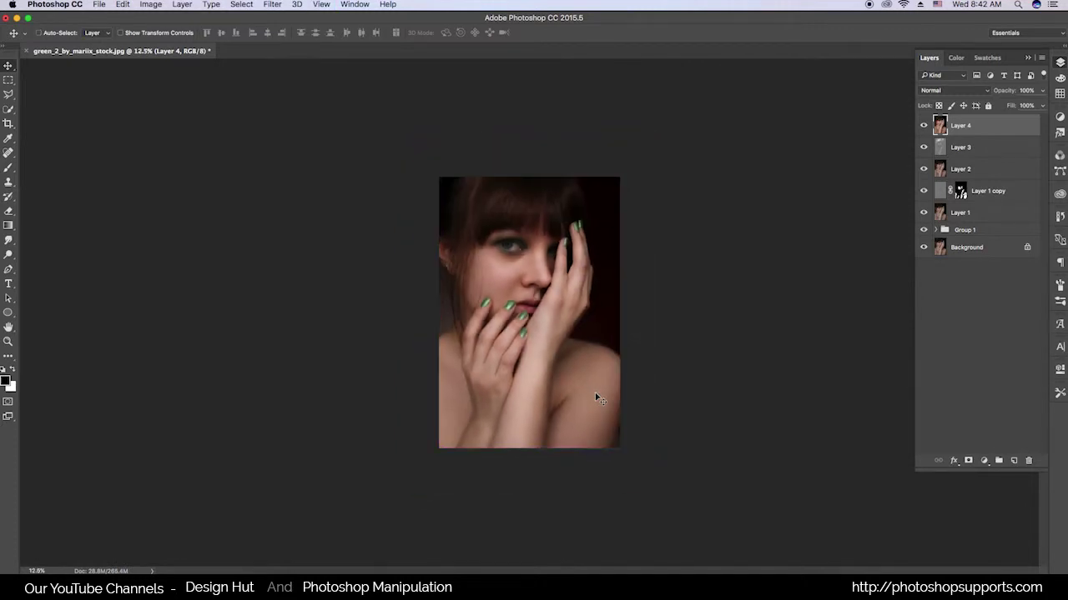
key("ctrl")
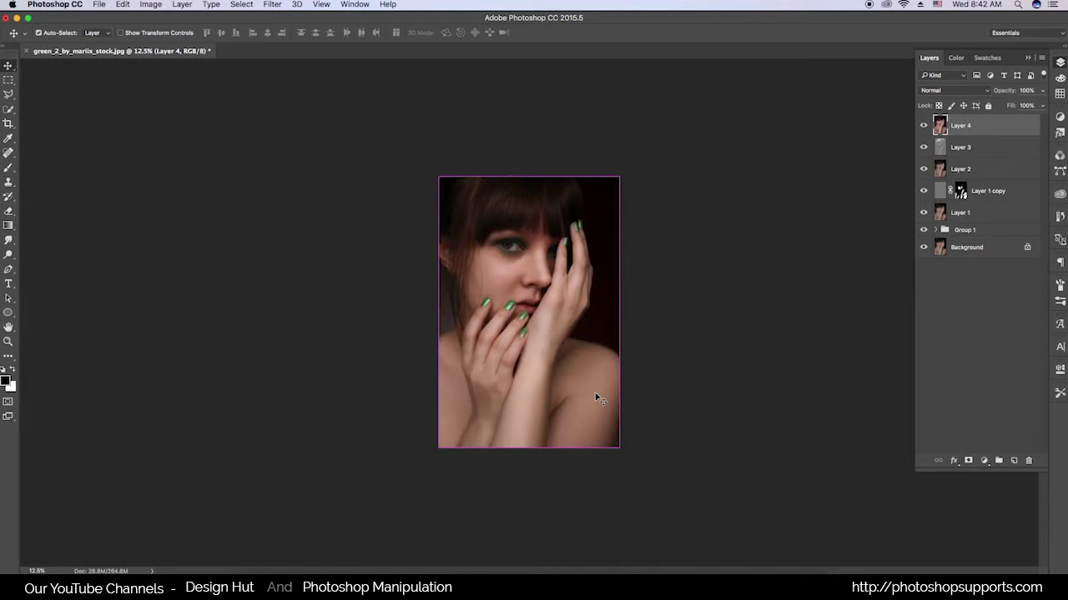
key("ctrl")
key("ctrl+plus")
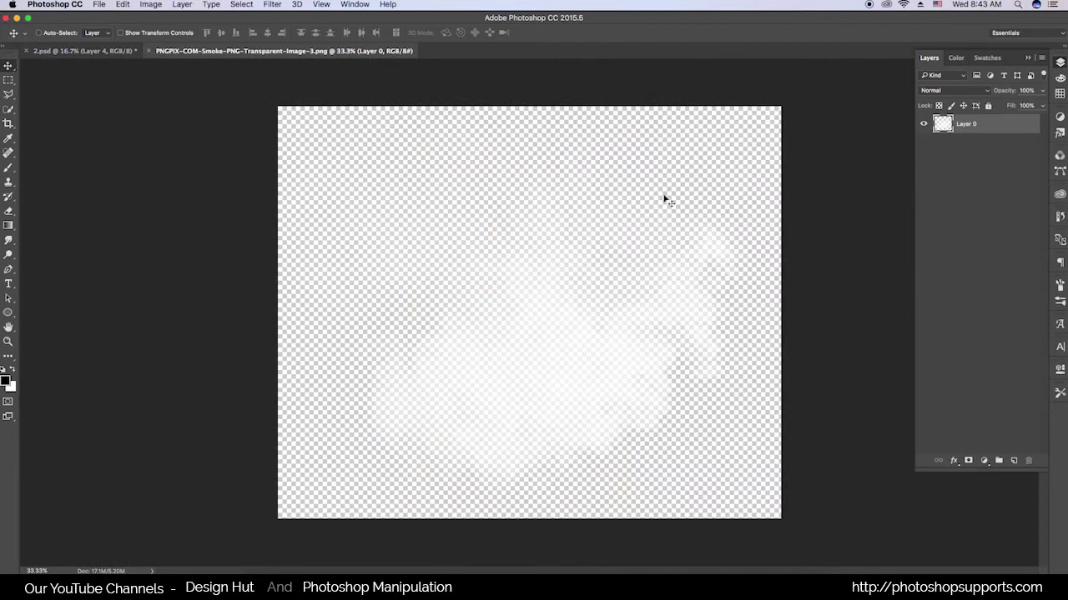
Step: Drag the smoke PNG into 2.psd as Layer 5, enlarge it and position it over the shoulders
left_click_drag(665, 198, 111, 54)
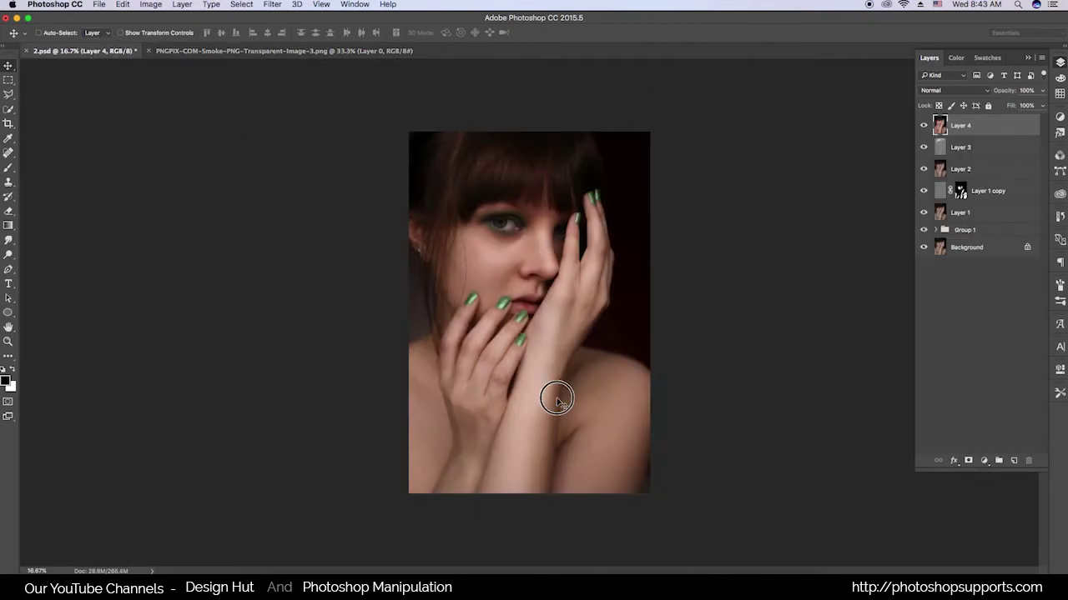
mouse_move(111, 54)
left_mouse_down()
mouse_move(560, 396)
mouse_move(541, 403)
left_mouse_up()
key("ctrl+t")
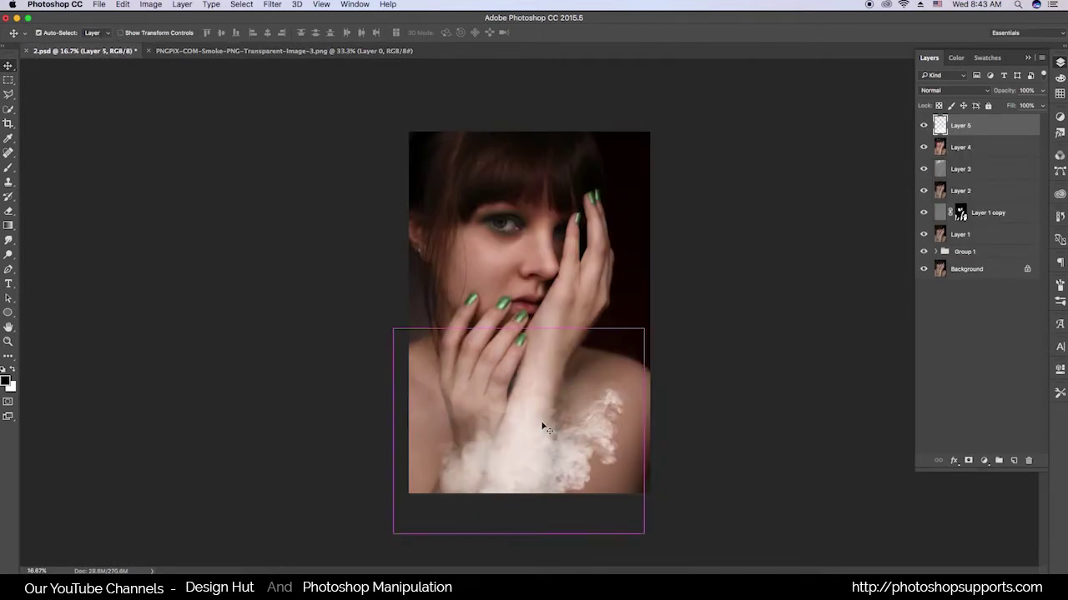
left_click_drag(643, 329, 786, 213)
double_click(584, 381)
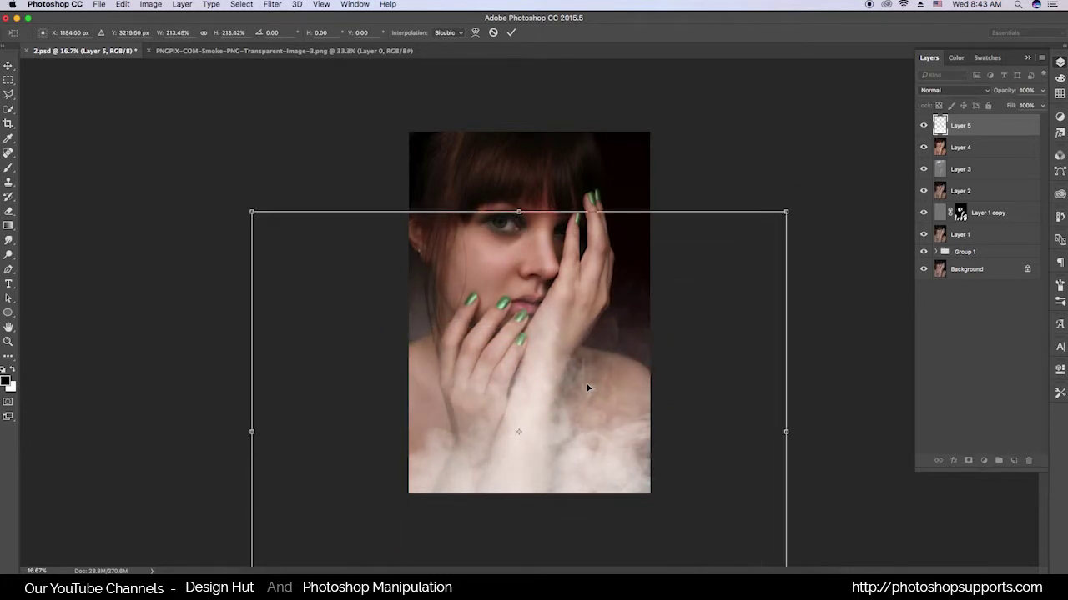
left_click_drag(596, 429, 597, 430)
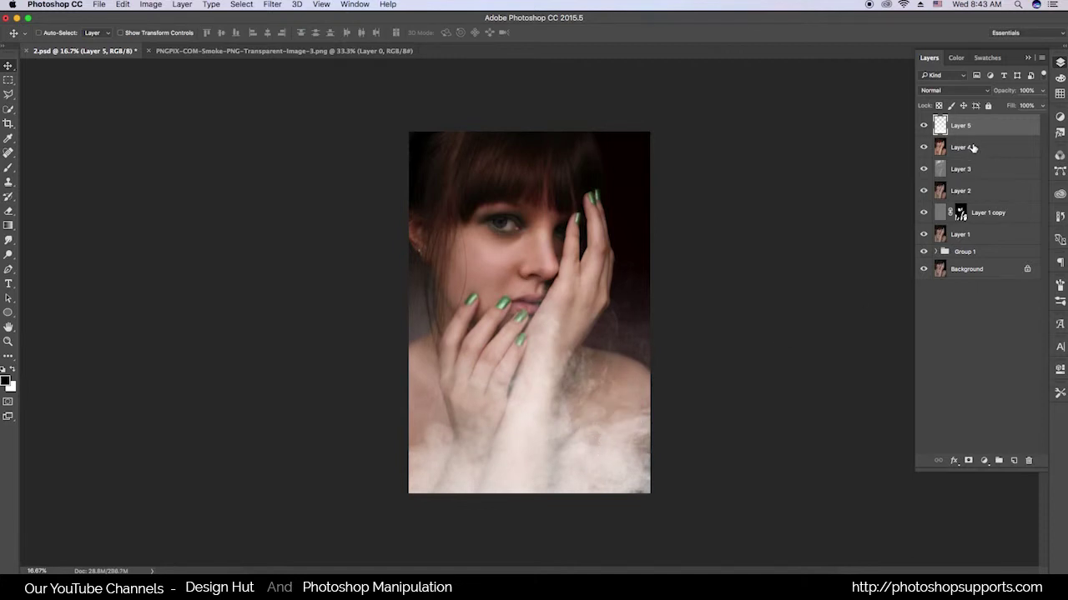
left_click(953, 460)
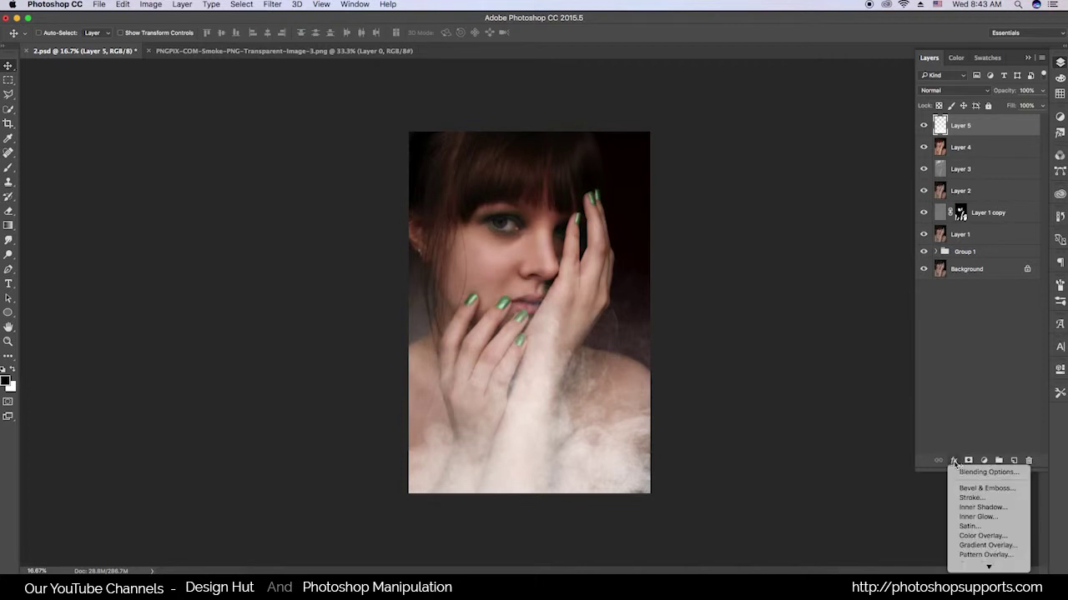
Step: Add a Color Overlay effect to the smoke layer and move the dialog off the photo
left_click(828, 438)
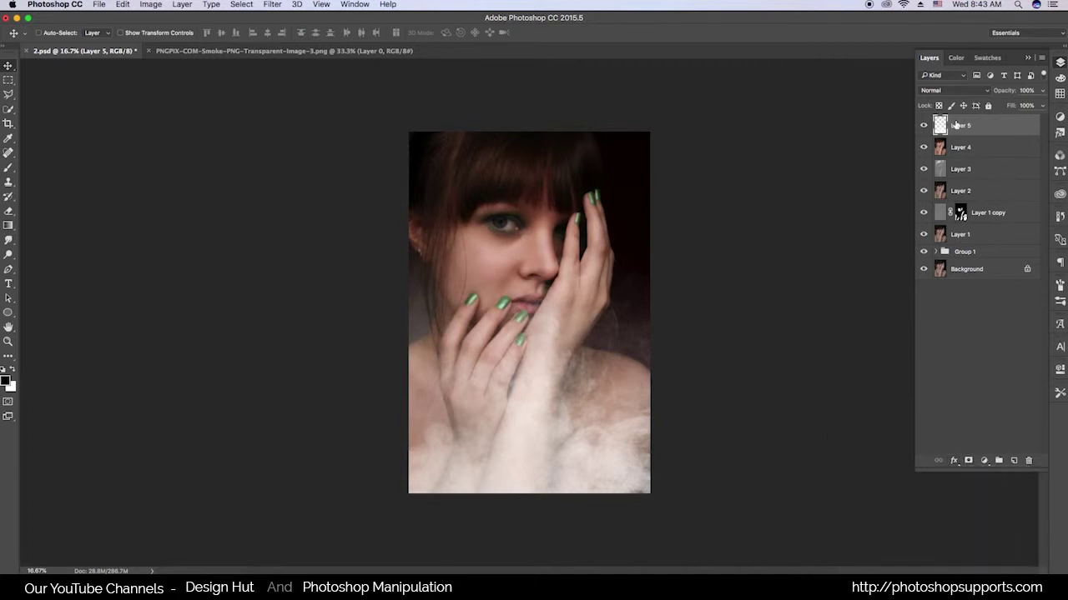
left_click(953, 460)
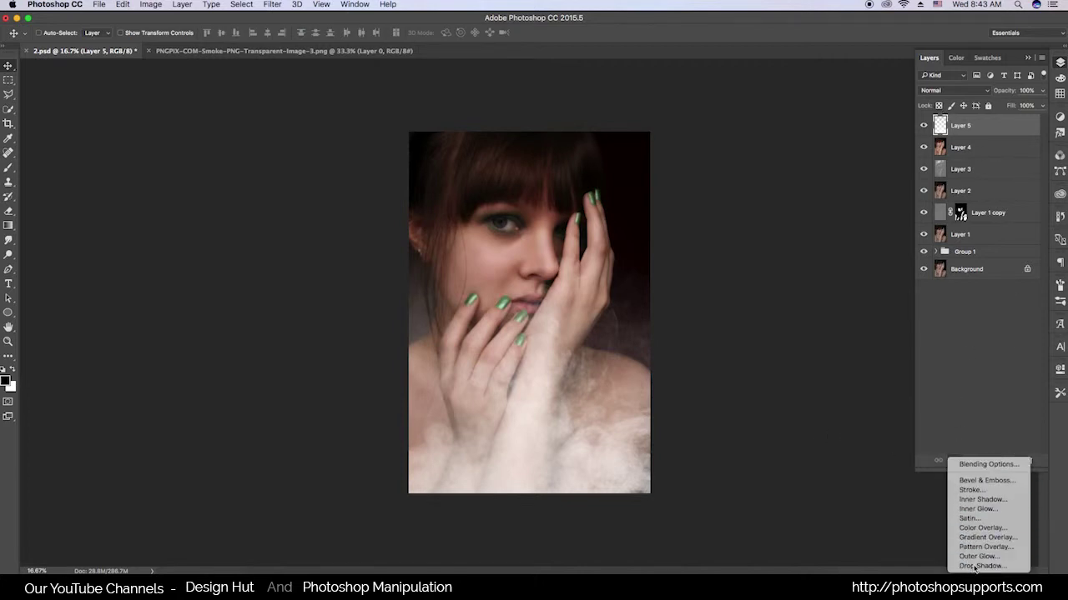
left_click(665, 420)
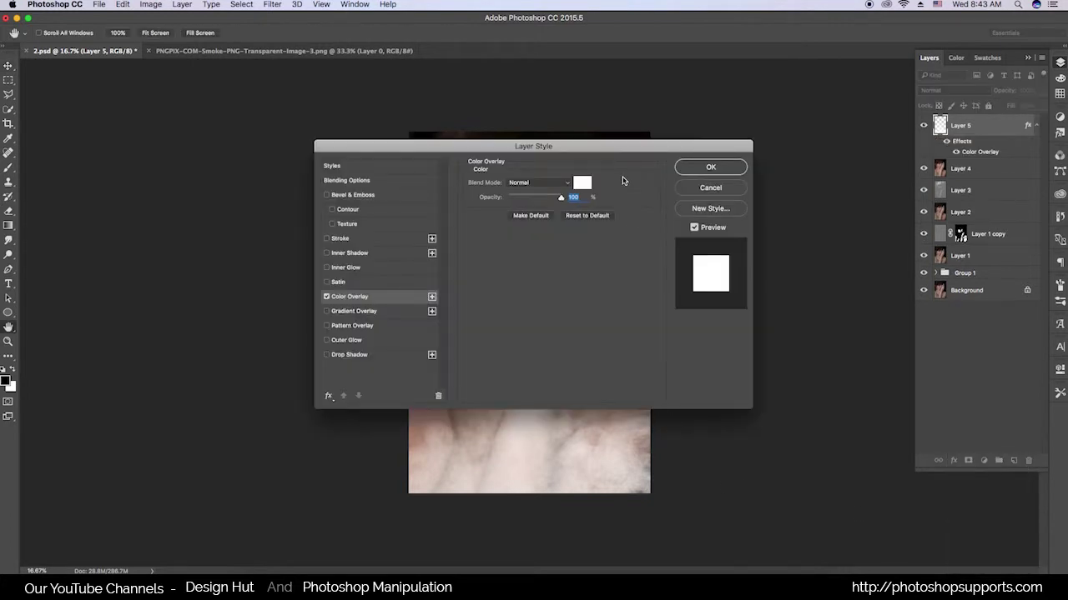
left_click_drag(621, 146, 950, 169)
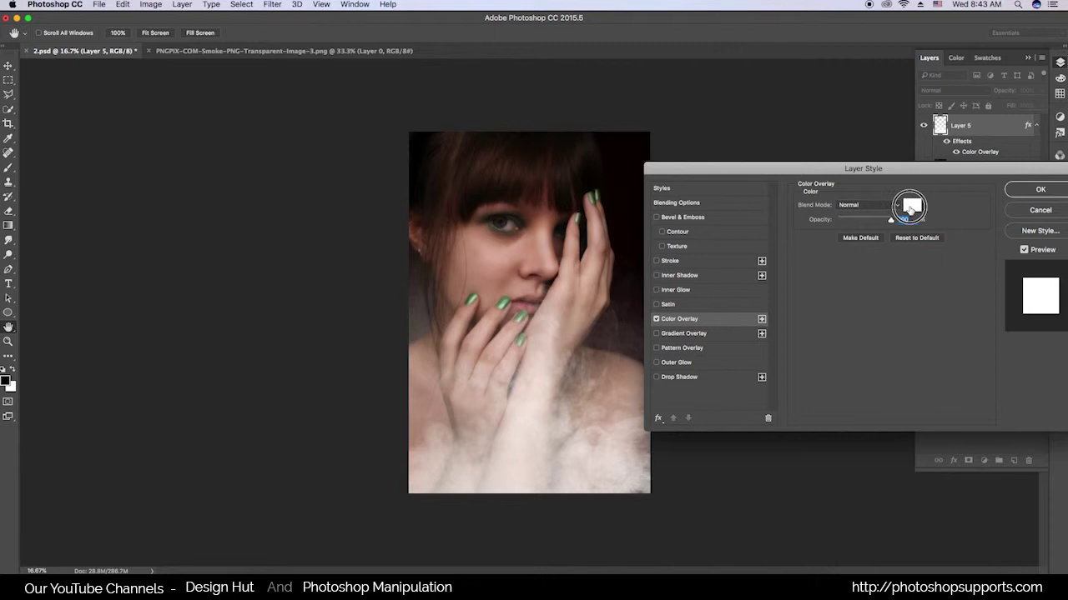
Step: Sample the skin tone, lighten it to pale pink f2e3db, and apply the overlay
left_click(913, 205)
left_click(575, 265)
left_click_drag(579, 329, 816, 214)
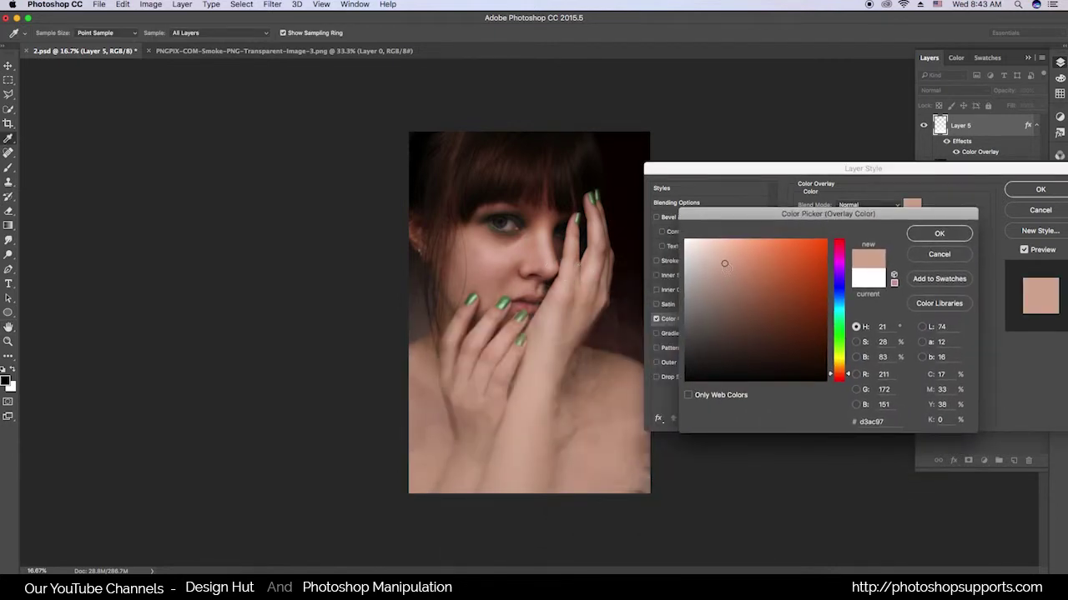
mouse_move(723, 264)
left_mouse_down()
mouse_move(713, 240)
mouse_move(695, 251)
left_mouse_up()
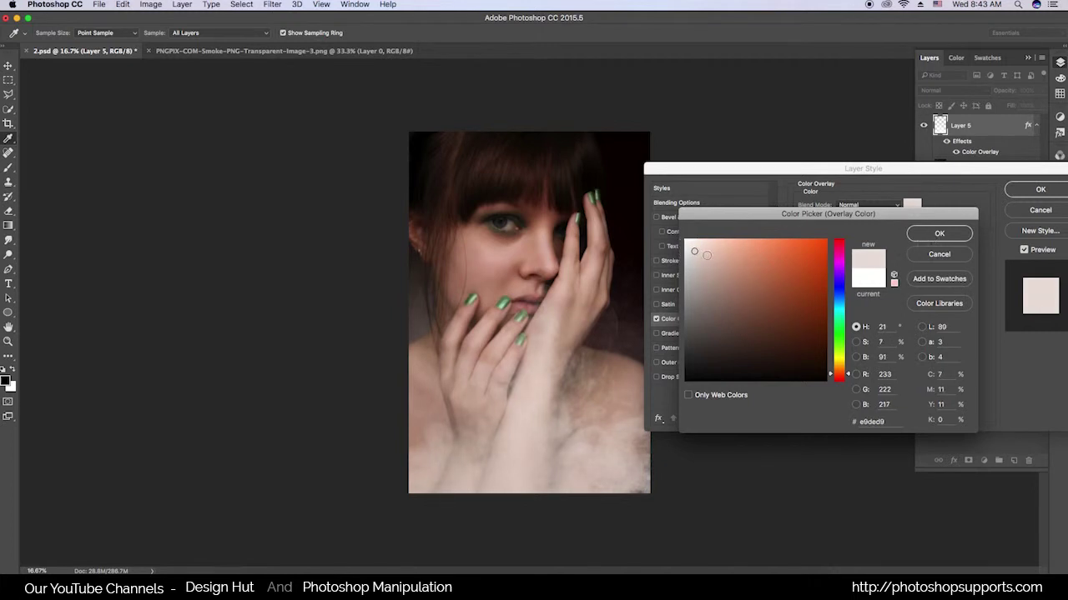
left_click(697, 248)
left_click(697, 246)
left_click(926, 237)
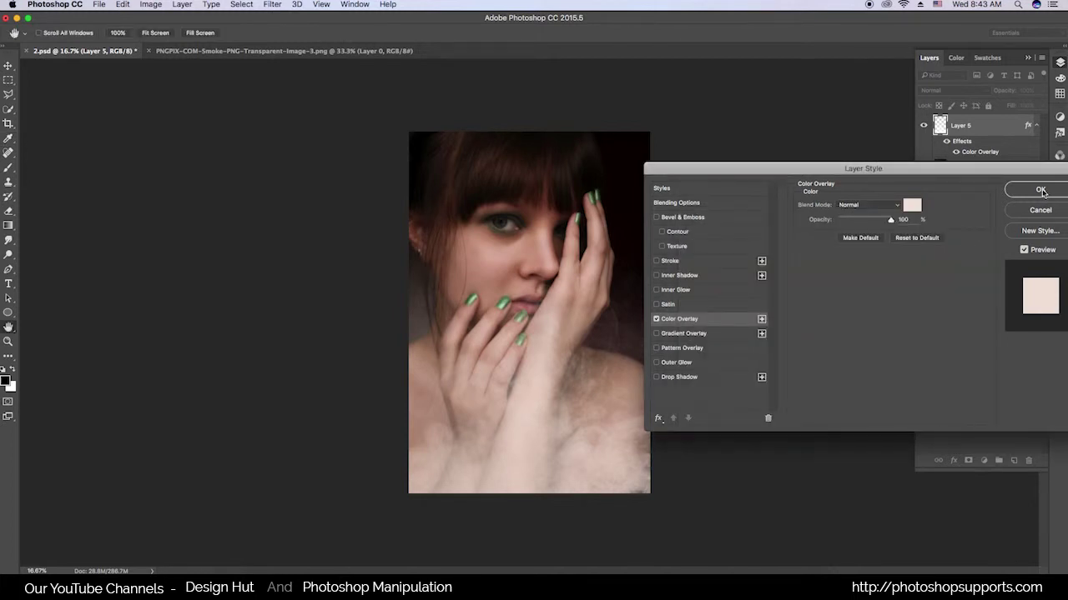
left_click(1041, 191)
left_click(672, 337)
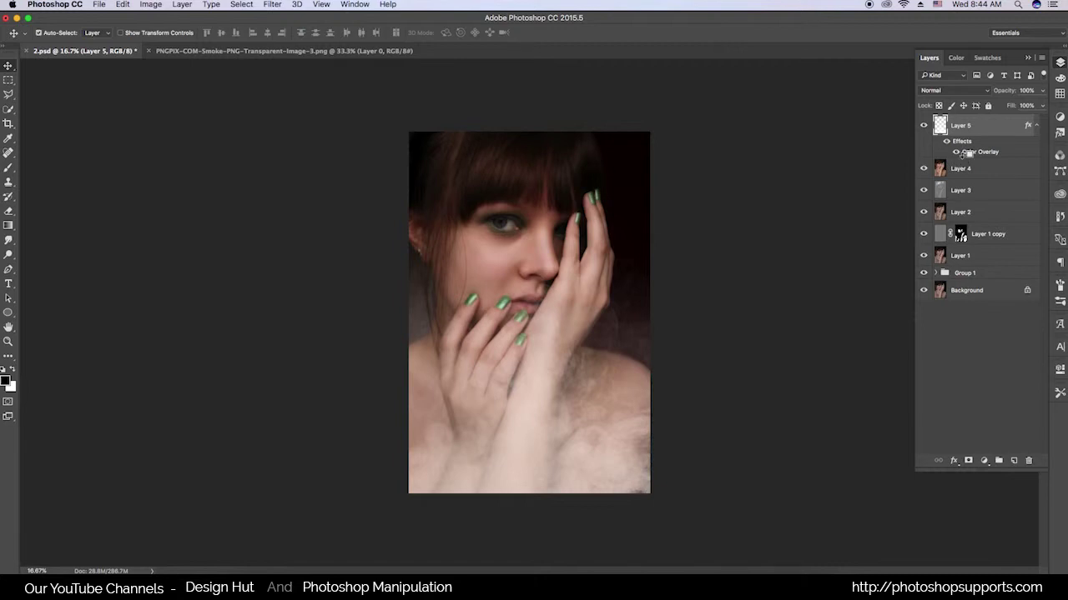
Step: Stamp visible layers into Layer 6, open Camera Raw and warm Temperature to +3
key("ctrl+shift+alt+n")
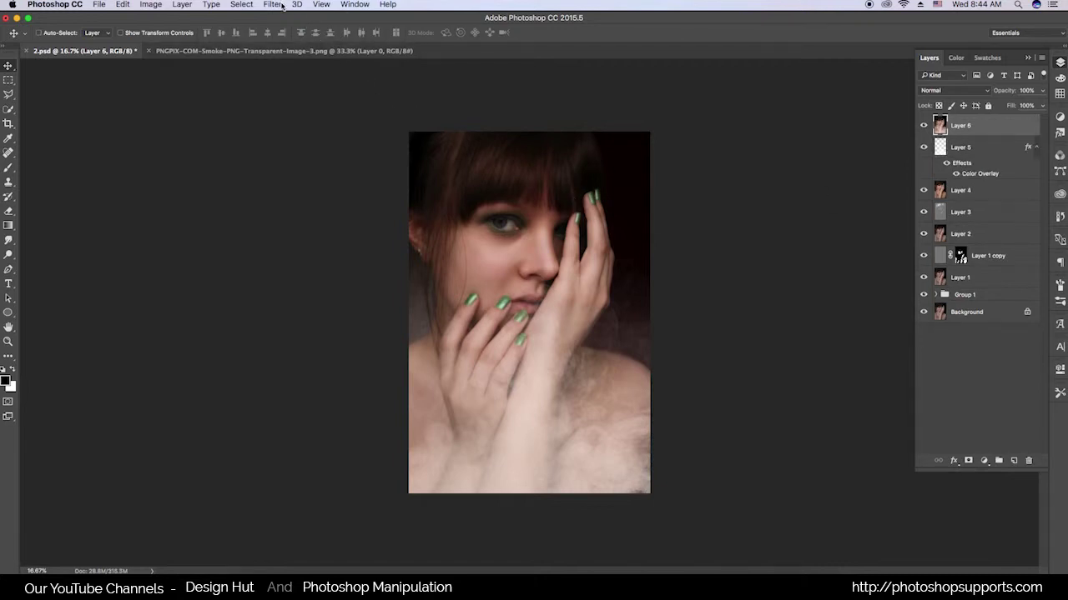
left_click(276, 5)
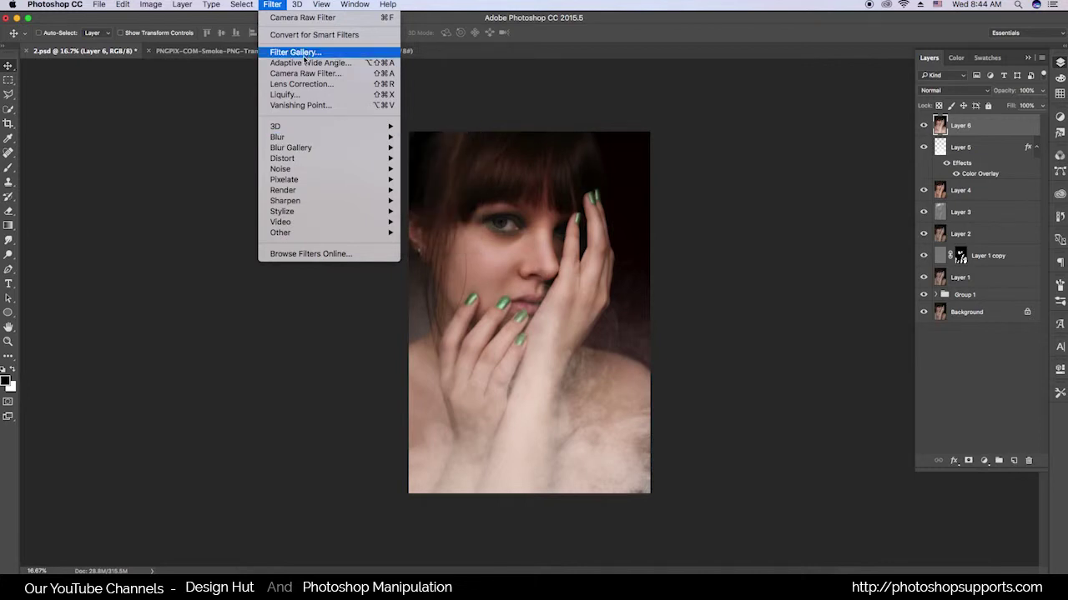
left_click(588, 134)
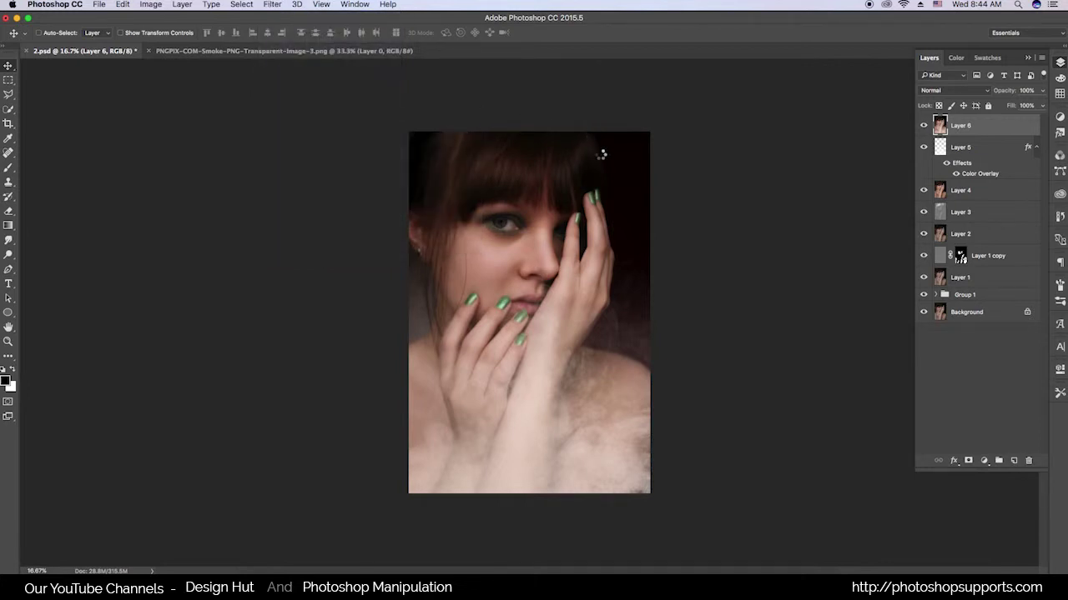
key("super+shift+a")
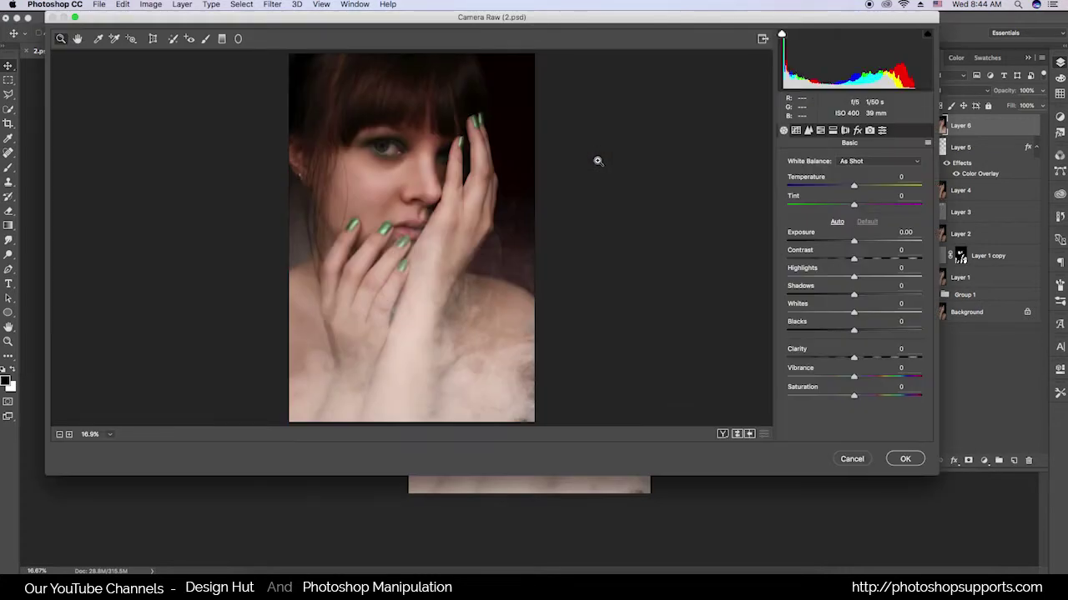
left_click(853, 186)
left_click_drag(849, 187, 856, 185)
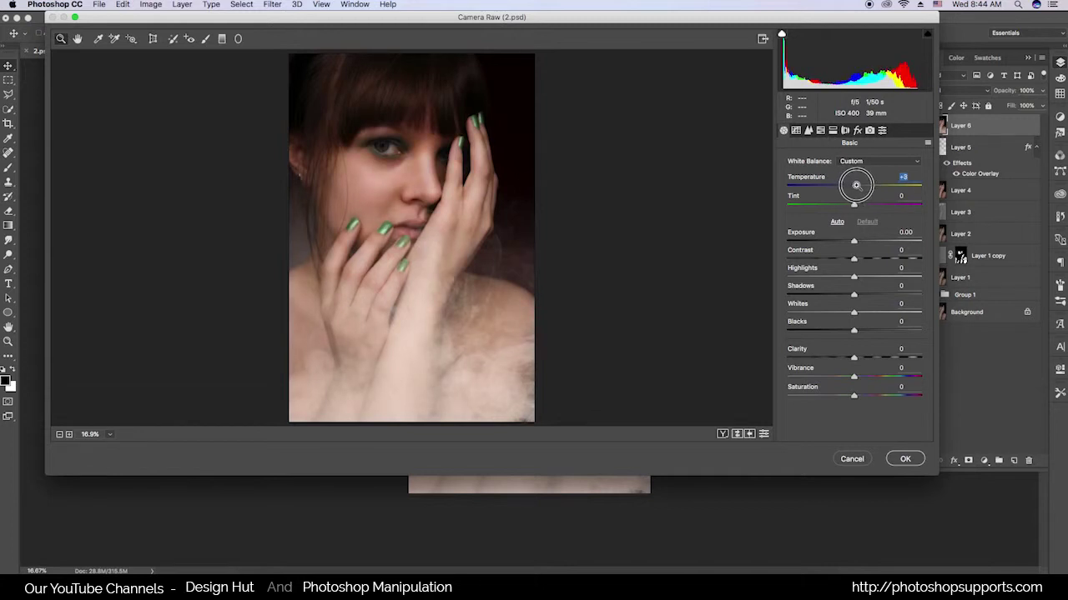
Step: Start a dark edge vignette and raise the sharpening amount
left_click(858, 130)
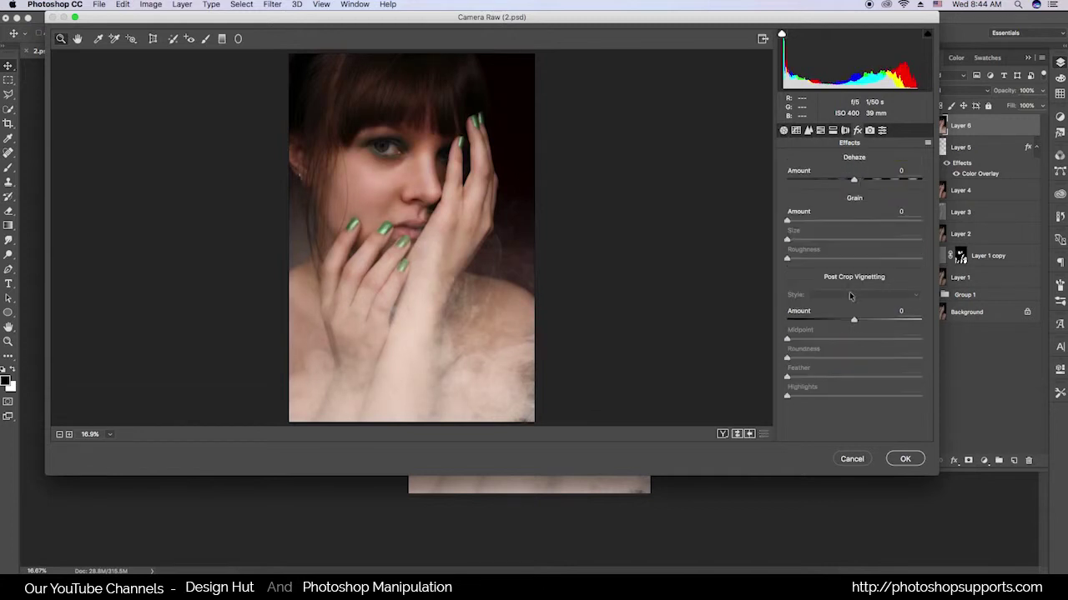
left_click_drag(854, 322, 821, 320)
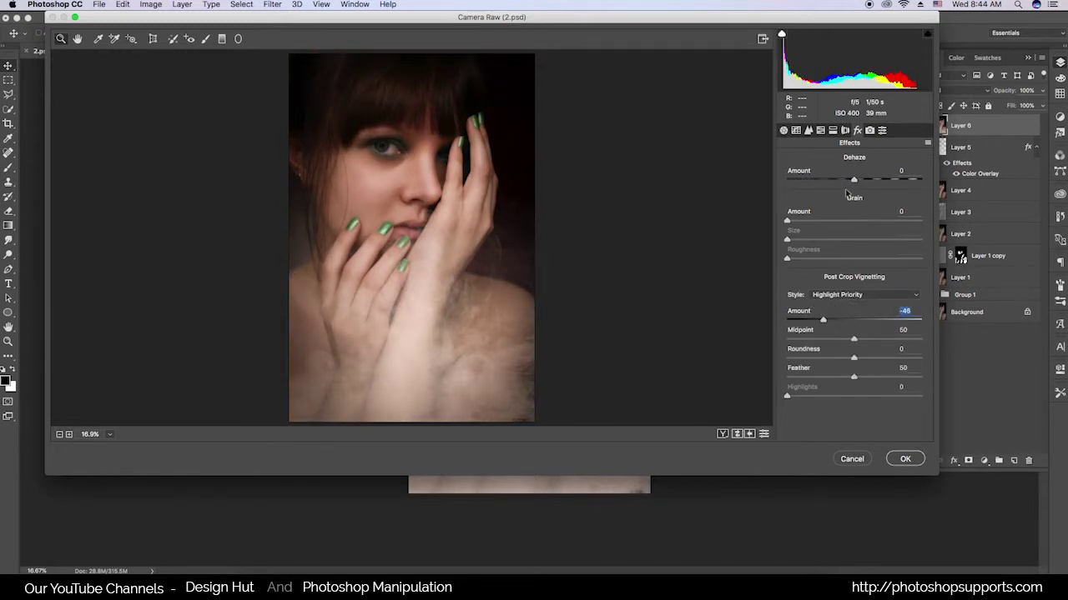
left_click(809, 131)
left_click_drag(788, 178, 820, 177)
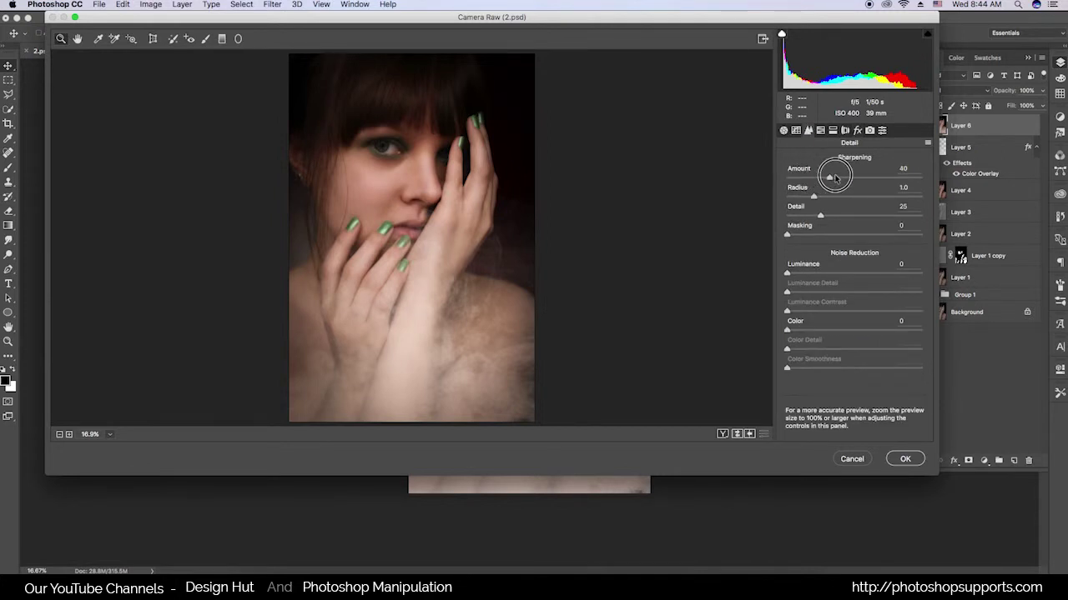
mouse_move(820, 178)
left_mouse_down()
mouse_move(854, 178)
mouse_move(873, 197)
mouse_move(829, 196)
mouse_move(859, 217)
left_mouse_up()
Step: Zoom the preview to 50% and set sharpening Detail 60 and Radius 1.5
left_click(439, 206)
left_click(439, 206)
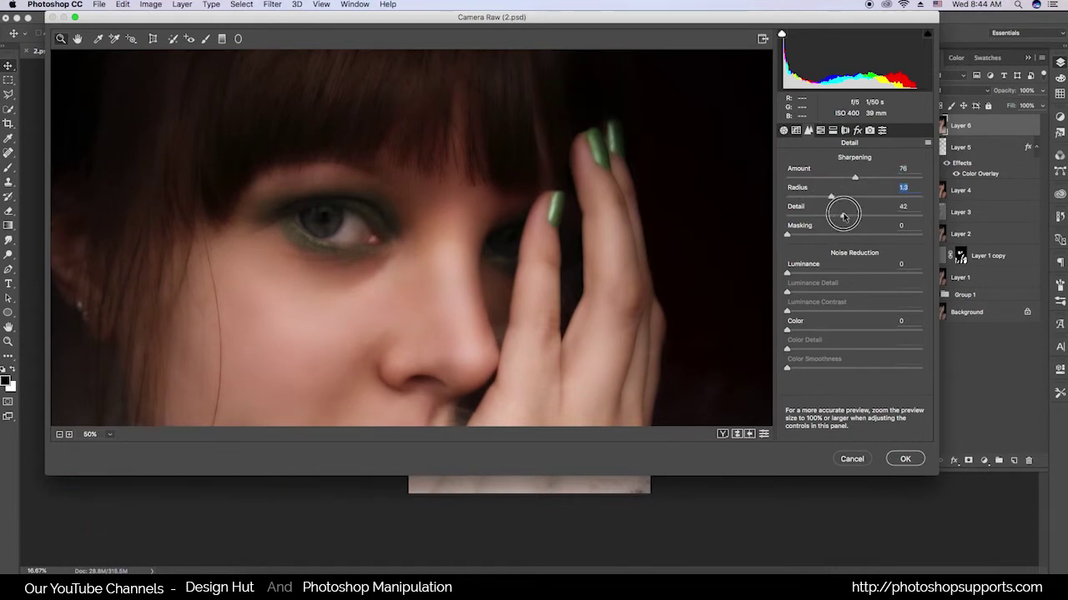
scroll(510, 310, "down", 5)
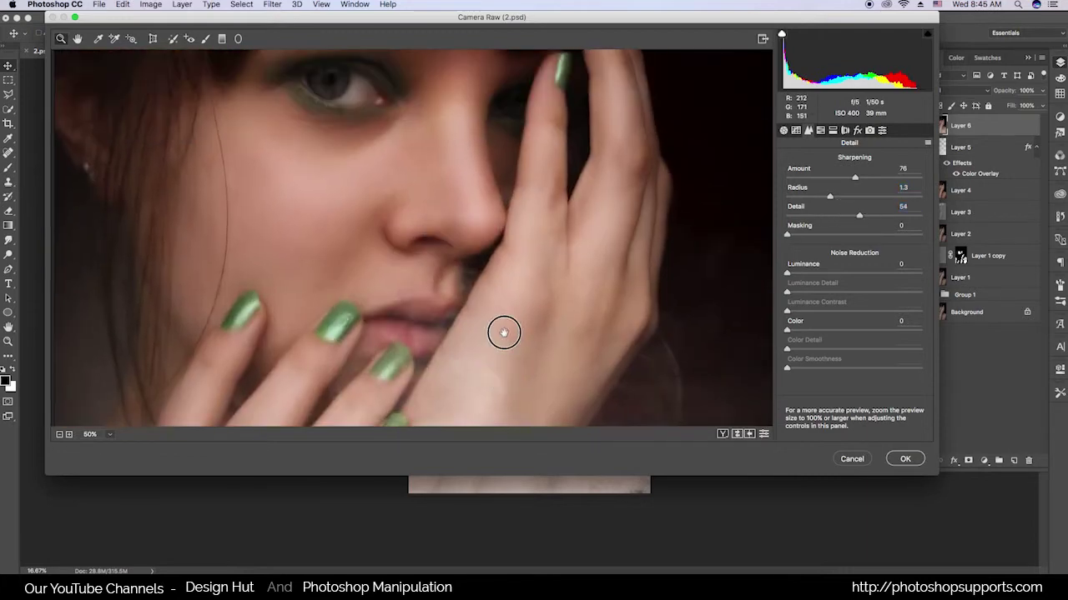
scroll(503, 328, "up", 4)
left_click_drag(860, 216, 840, 197)
scroll(626, 250, "down", 1)
scroll(626, 250, "down", 3)
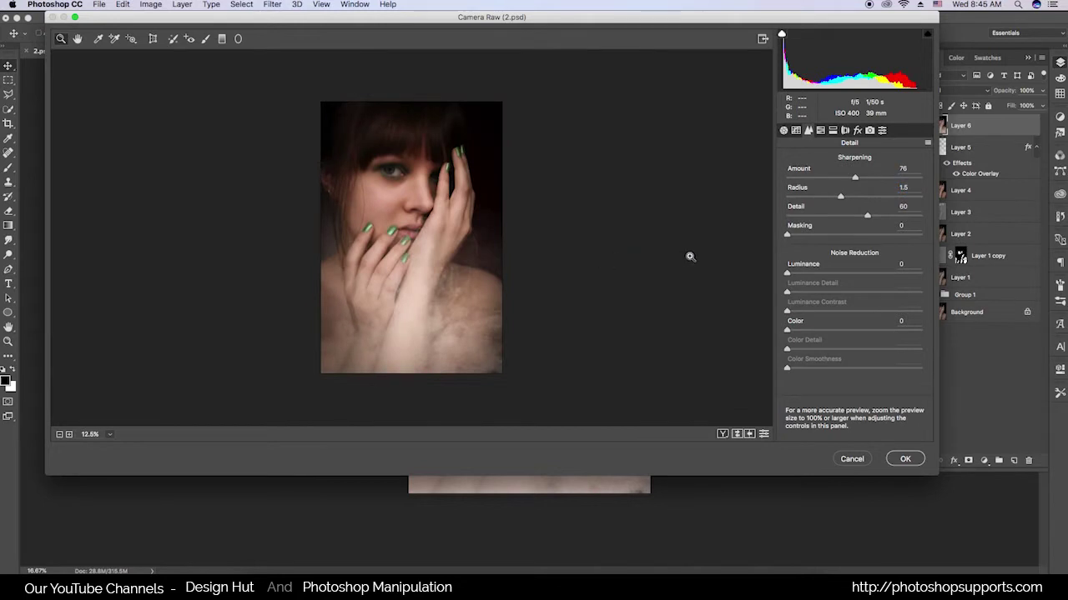
Step: Set the vignette Amount to -21 with Highlights 38, and Dehaze to +3
left_click(856, 130)
mouse_move(827, 320)
left_mouse_down()
mouse_move(837, 320)
mouse_move(823, 320)
left_mouse_up()
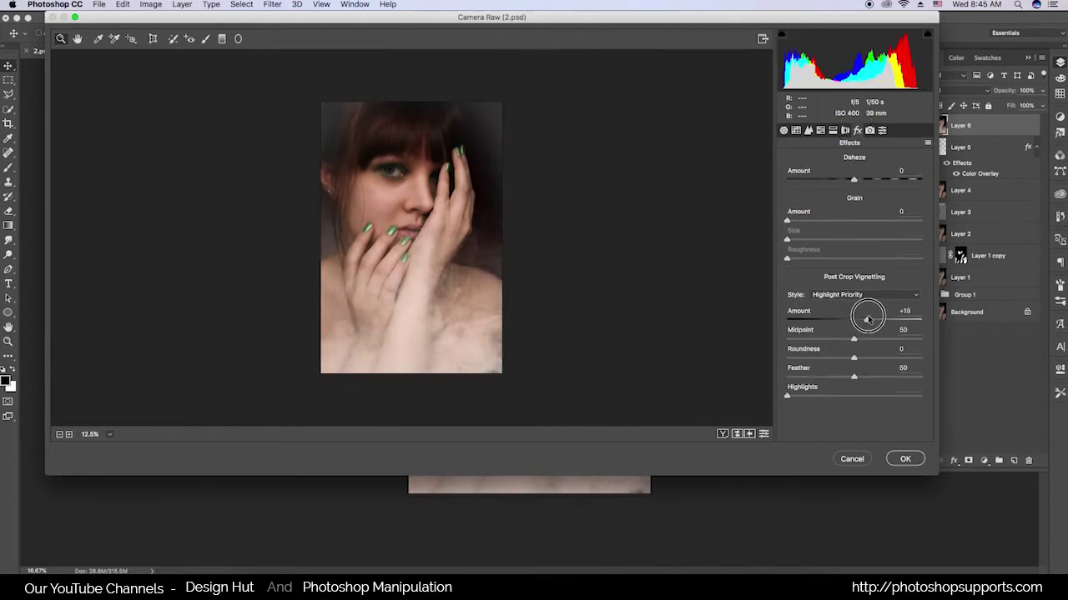
mouse_move(823, 320)
left_mouse_down()
mouse_move(840, 321)
mouse_move(800, 336)
mouse_move(856, 340)
mouse_move(836, 357)
mouse_move(877, 377)
left_mouse_up()
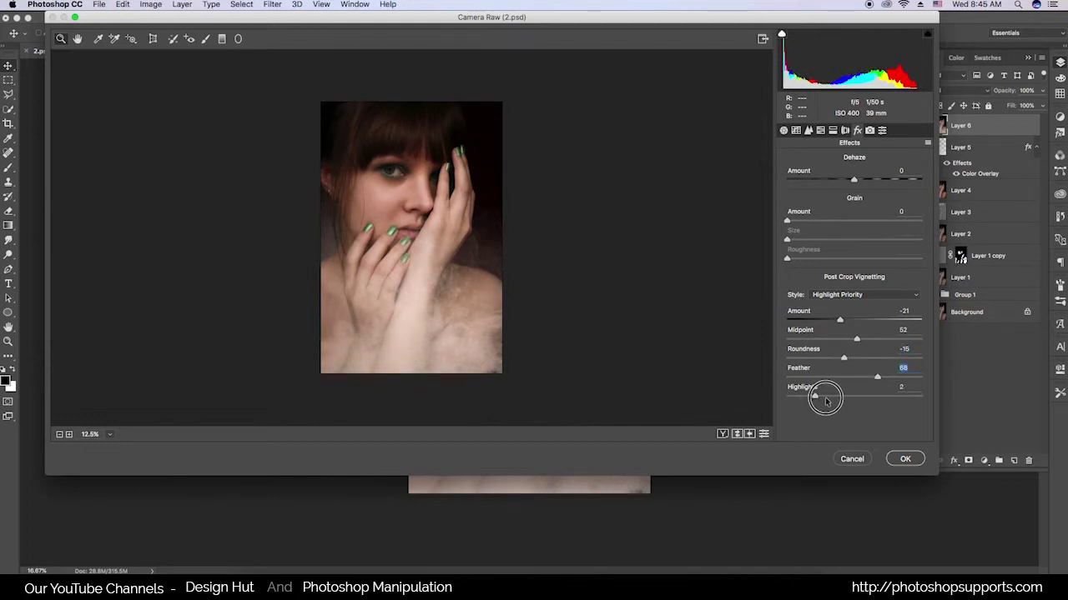
left_click_drag(834, 395, 839, 397)
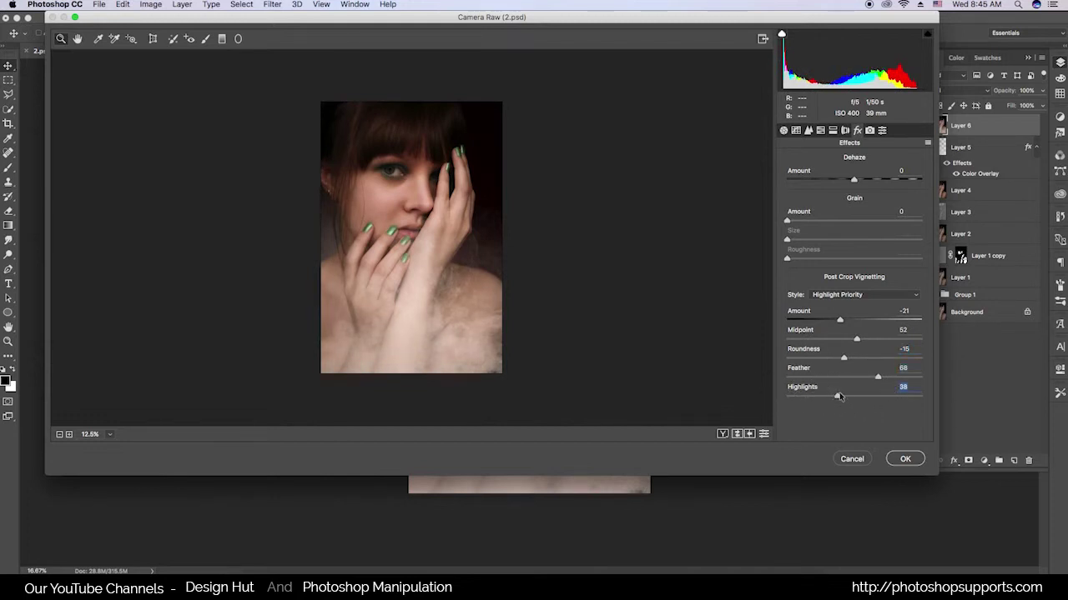
left_click_drag(853, 180, 867, 180)
double_click(859, 181)
key("Up")
key("Up")
key("Up")
left_click(809, 130)
left_click(869, 131)
Step: Set calibration Shadows Tint +38, Red Hue -12 and Green Hue +19, then apply to Layer 6
left_click_drag(853, 240, 903, 242)
double_click(817, 237)
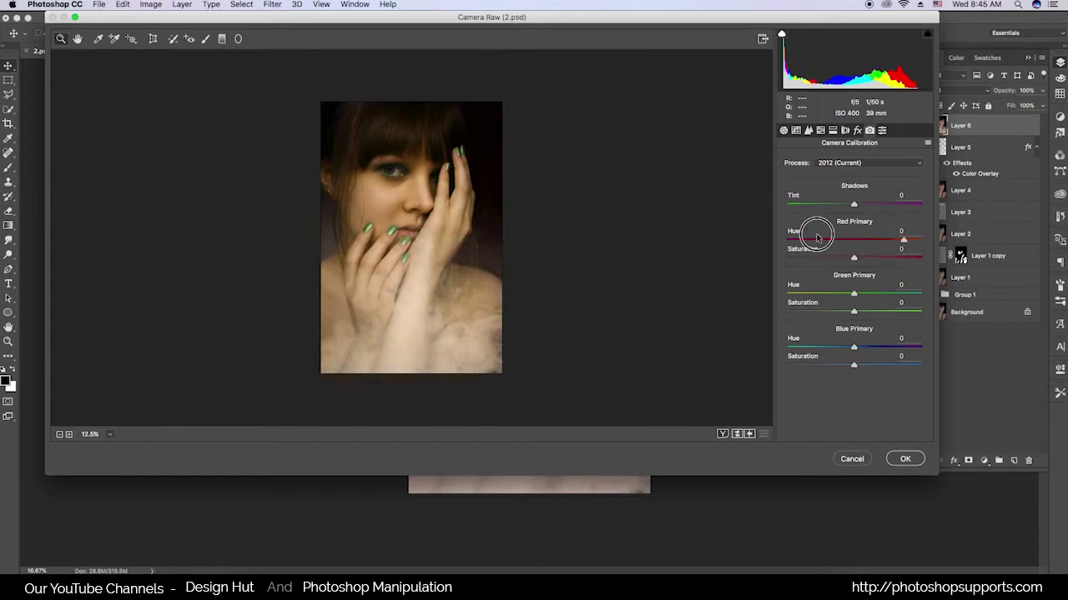
mouse_move(854, 207)
left_mouse_down()
mouse_move(816, 204)
mouse_move(878, 204)
left_mouse_up()
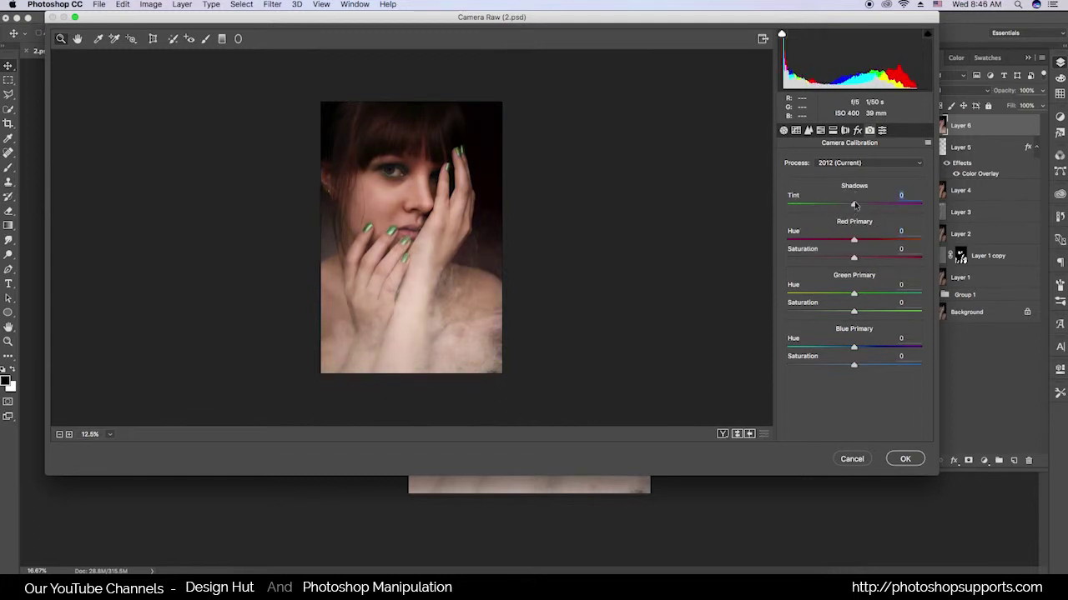
mouse_move(855, 242)
left_mouse_down()
mouse_move(873, 241)
mouse_move(855, 246)
left_mouse_up()
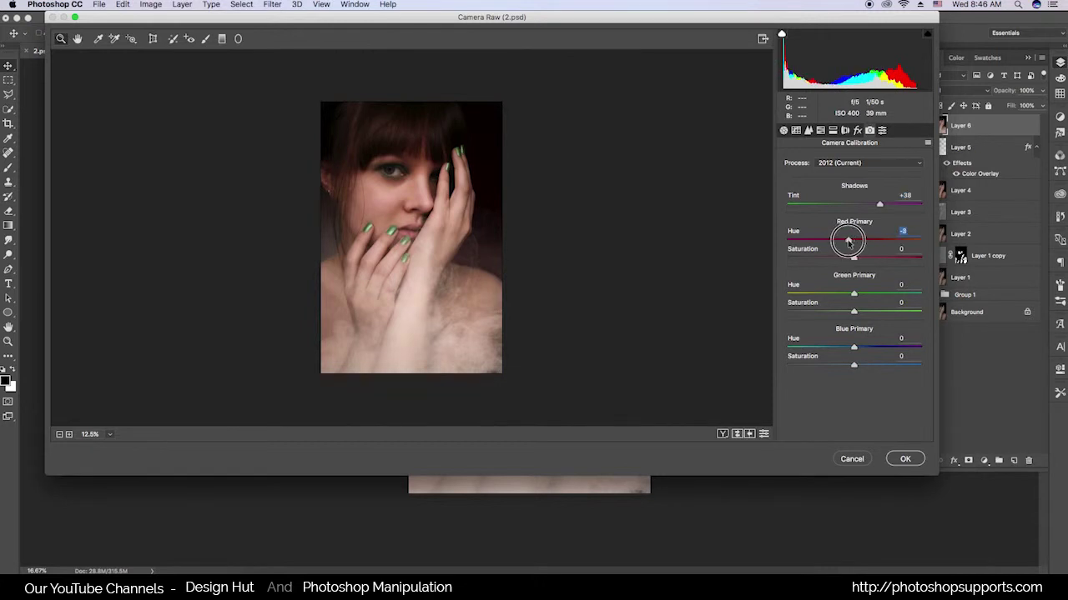
left_click_drag(849, 241, 846, 241)
left_click_drag(874, 295, 867, 295)
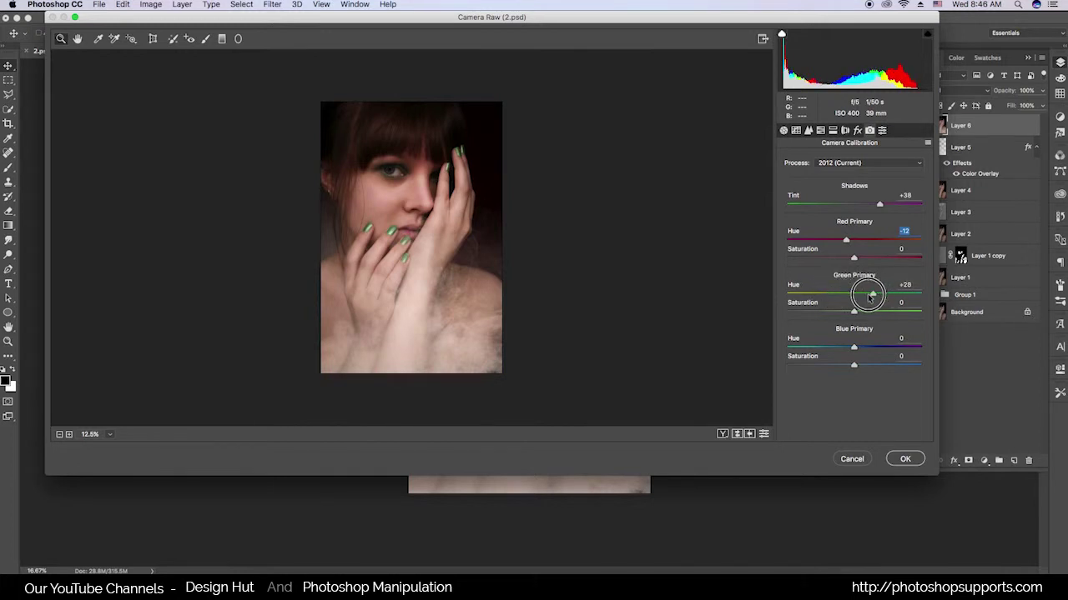
left_click(906, 459)
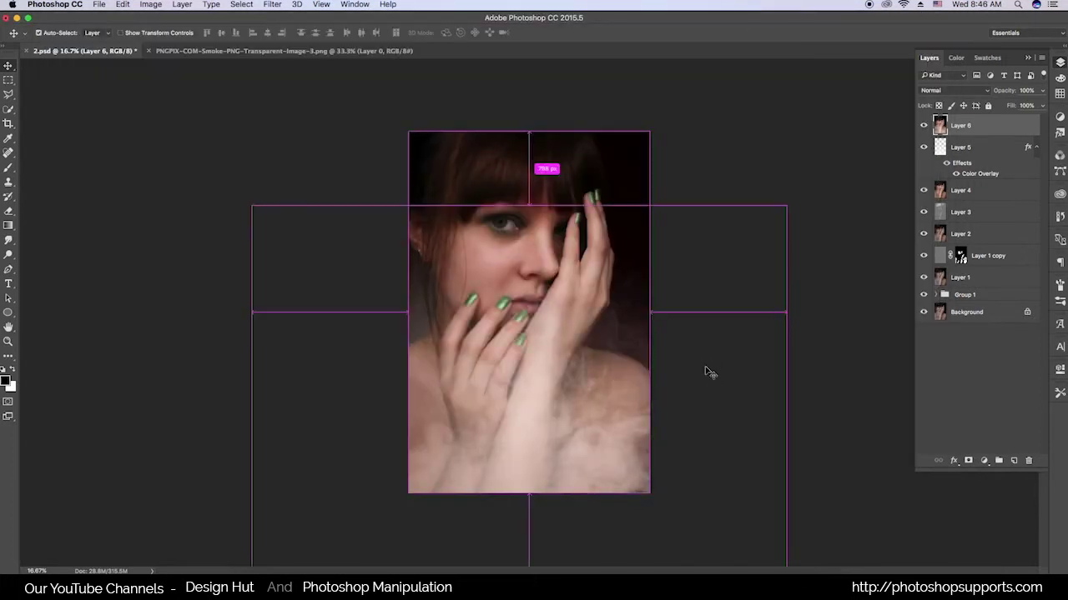
Step: Add a Selective Color layer adding cyan and magenta to Reds and cyan to Yellows
key("super+plus")
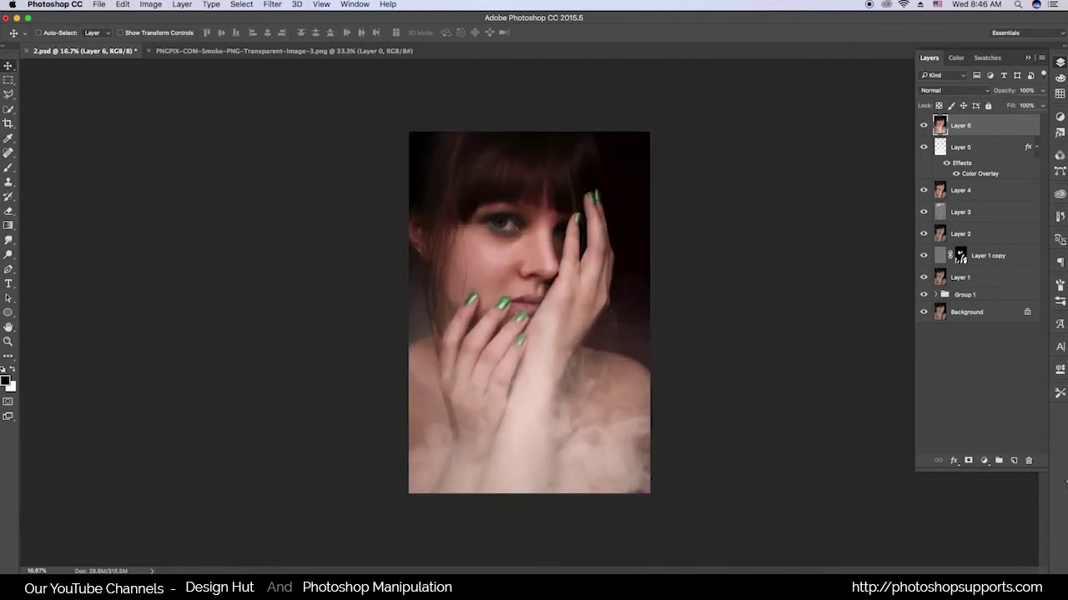
left_click(983, 460)
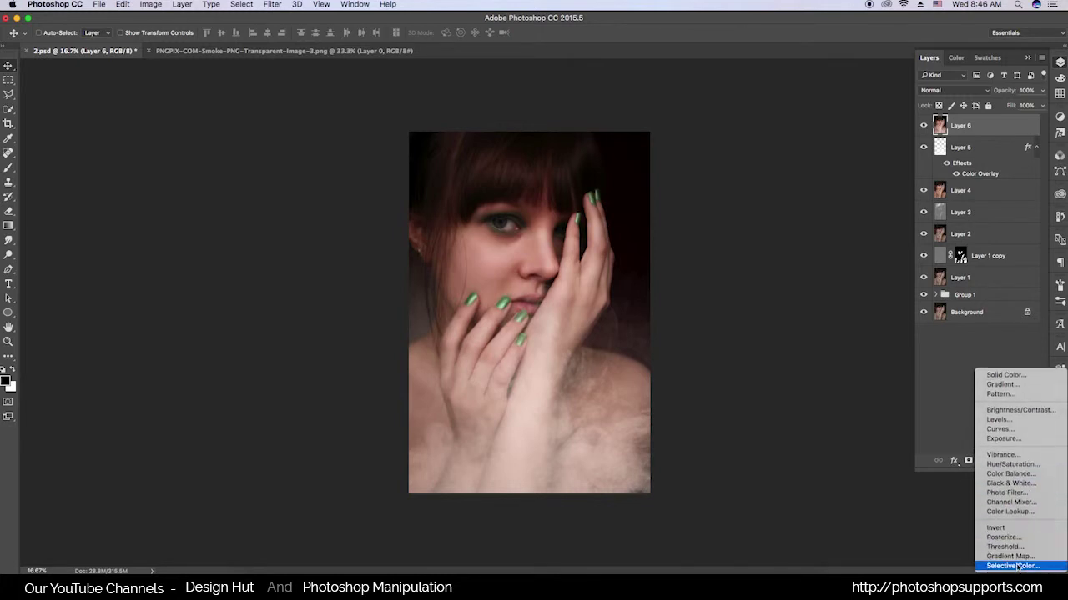
left_click(1016, 568)
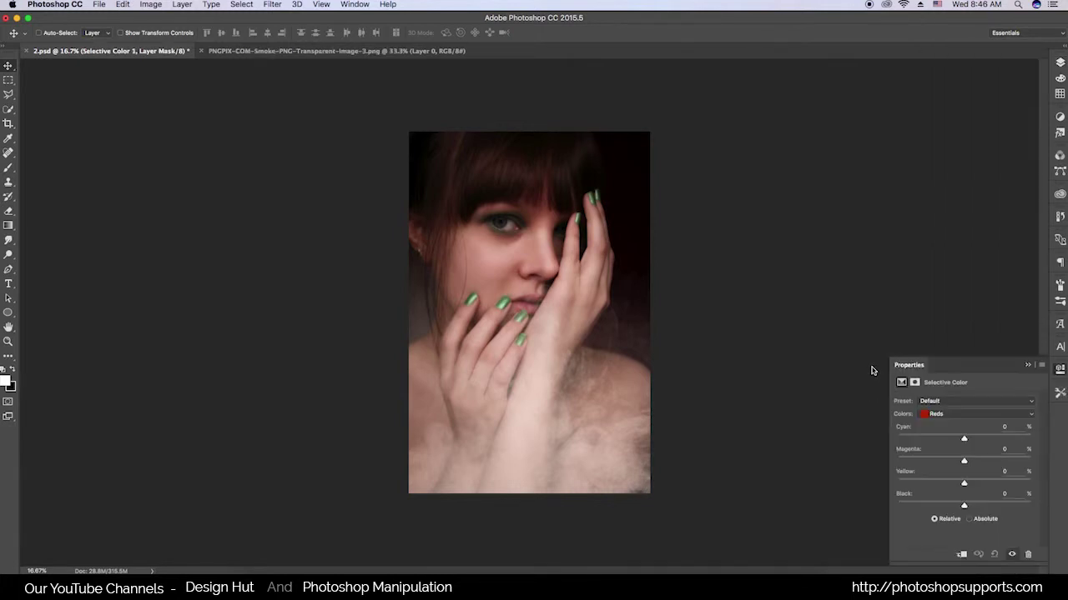
left_click_drag(963, 442, 987, 440)
mouse_move(966, 462)
left_mouse_down()
mouse_move(980, 463)
mouse_move(949, 461)
left_mouse_up()
left_click(965, 418)
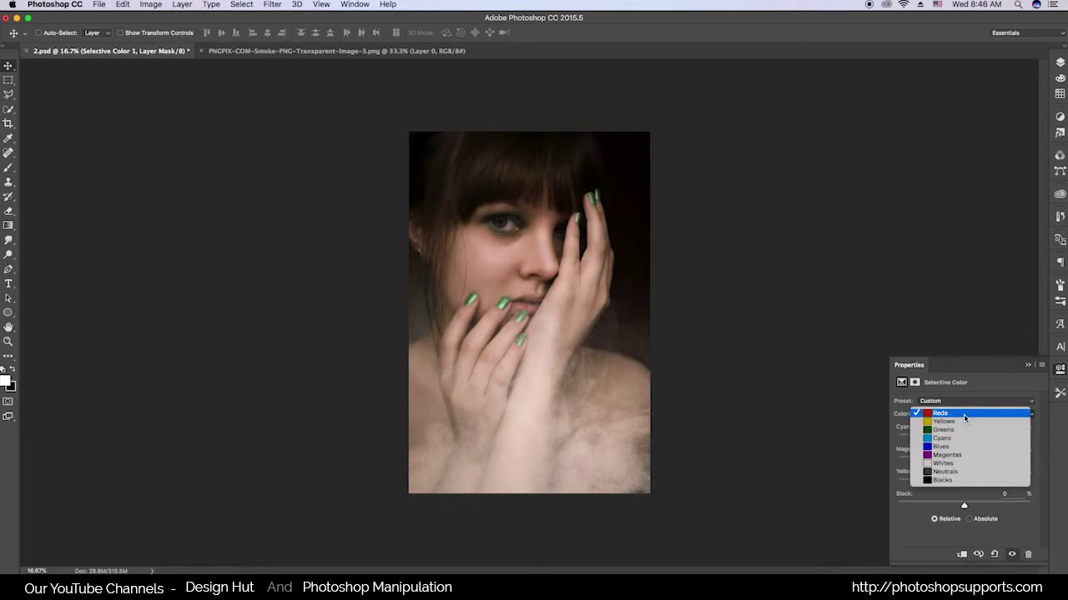
left_click(968, 424)
mouse_move(964, 440)
left_mouse_down()
mouse_move(990, 440)
mouse_move(963, 462)
mouse_move(981, 462)
mouse_move(942, 461)
mouse_move(979, 461)
mouse_move(977, 485)
mouse_move(1003, 487)
mouse_move(946, 484)
mouse_move(969, 477)
left_mouse_up()
Step: Close the adjustment properties and stamp all visible layers into merged Layer 7
left_click(1029, 366)
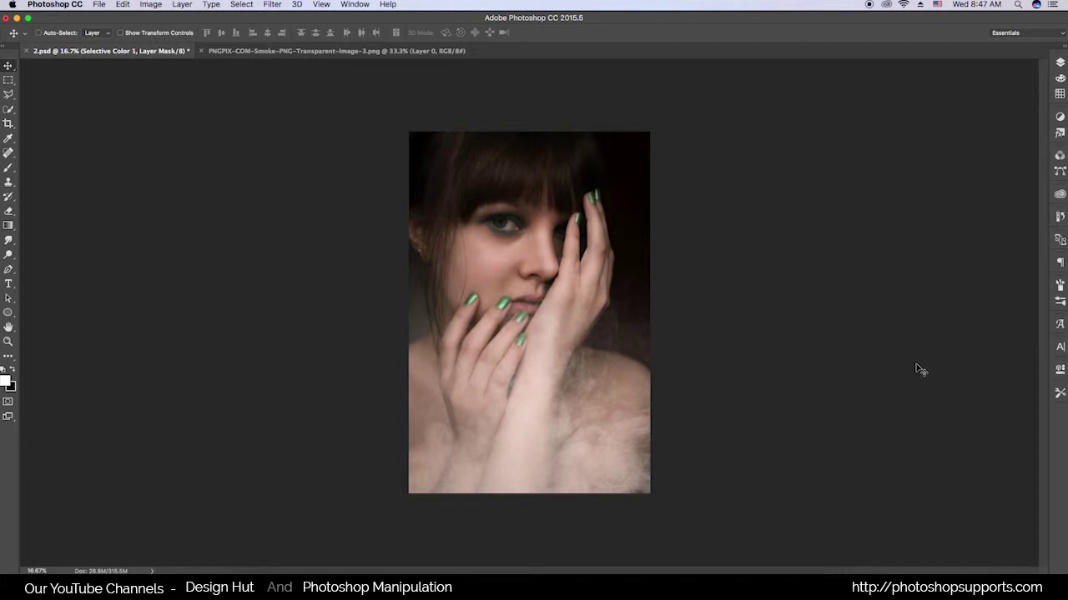
key("ctrl+minus")
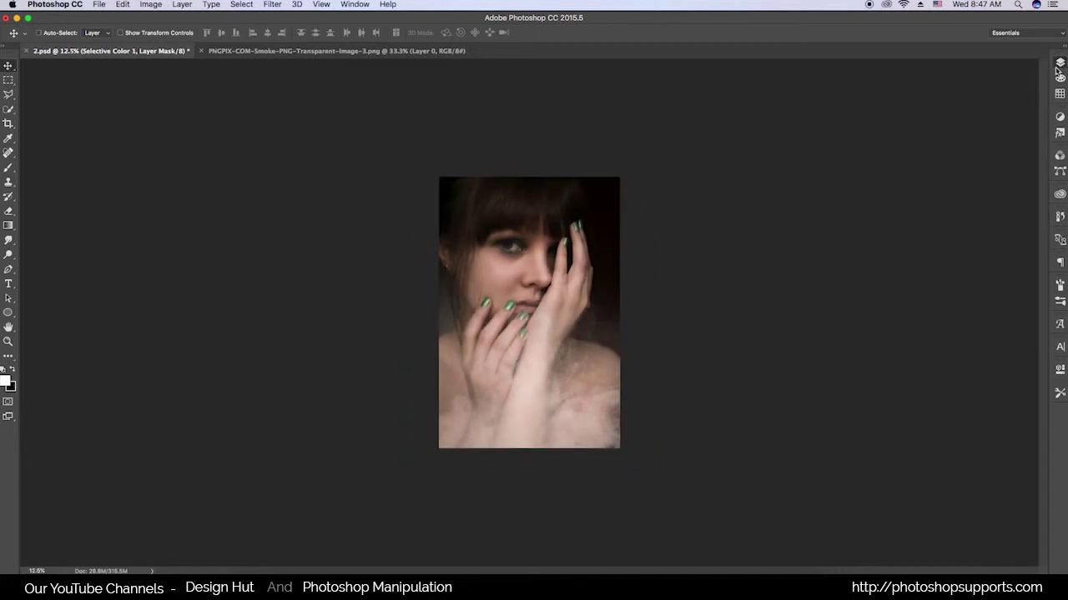
left_click(1060, 64)
left_click(821, 394)
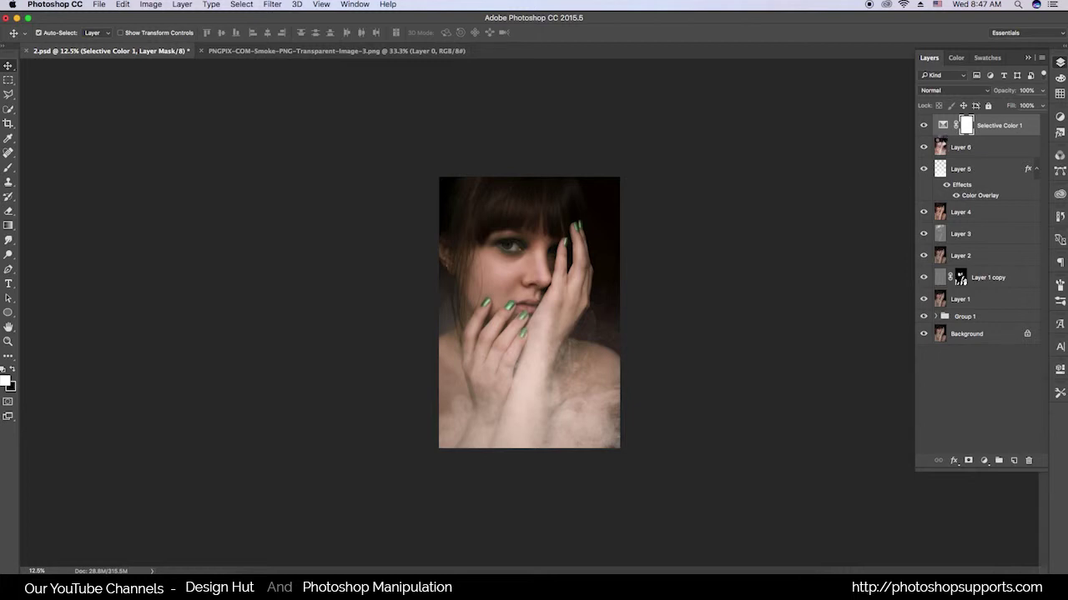
key("ctrl+alt+shift+e")
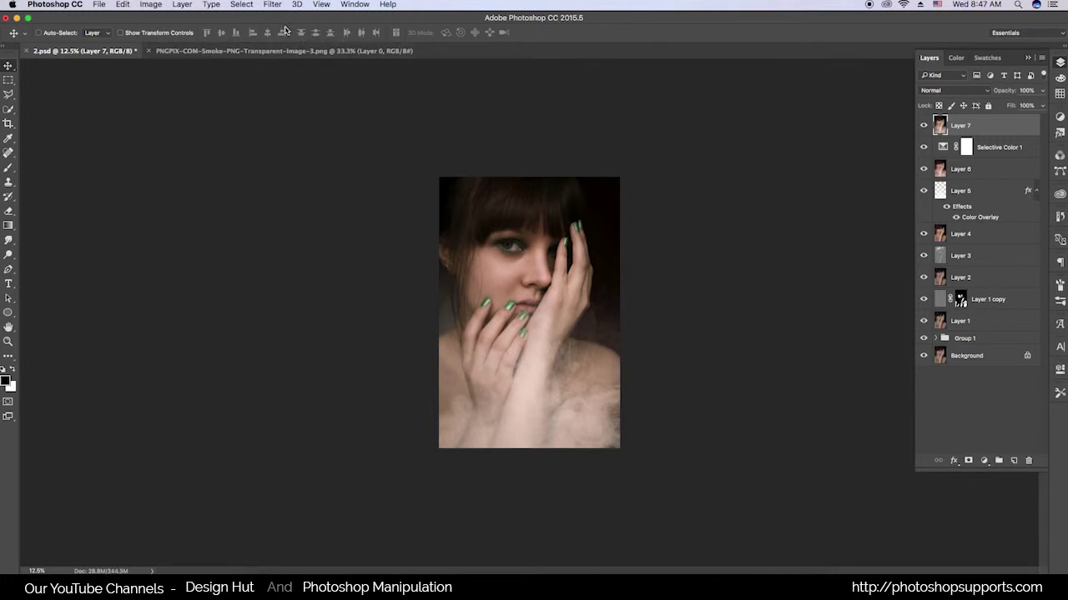
Step: Grade Layer 7 in Camera Raw with Temperature +4 and Tint +12, then zoom to 16.7%
left_click(273, 4)
mouse_move(277, 137)
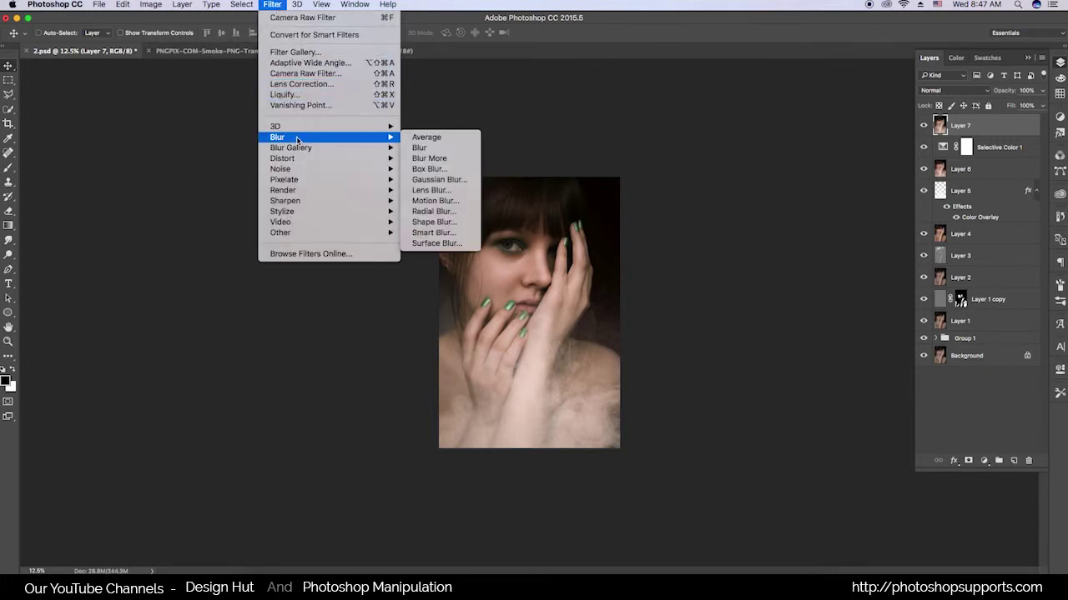
left_click(299, 74)
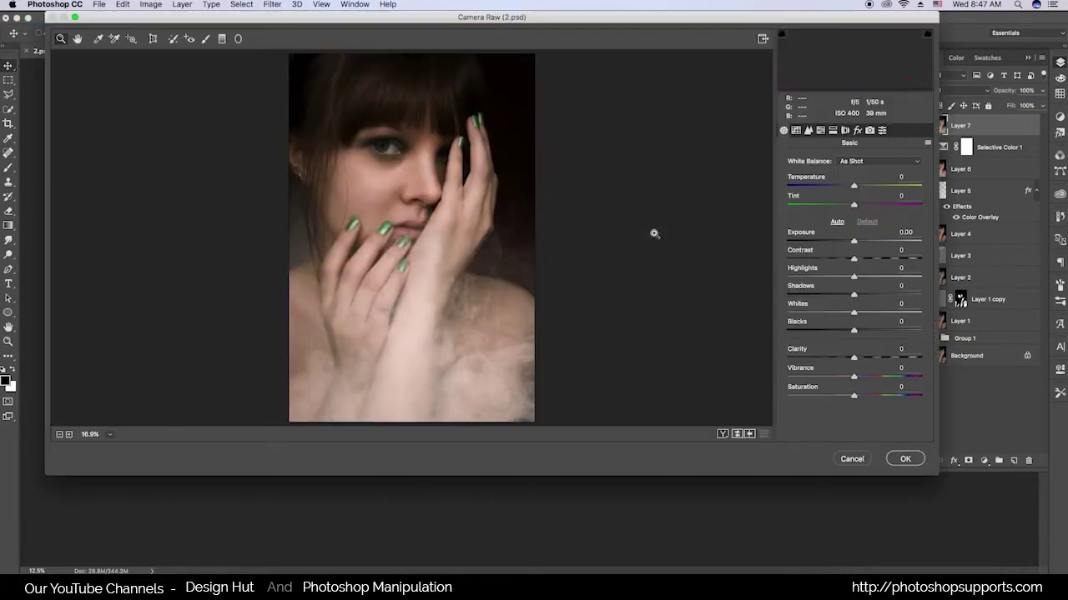
left_click(854, 187)
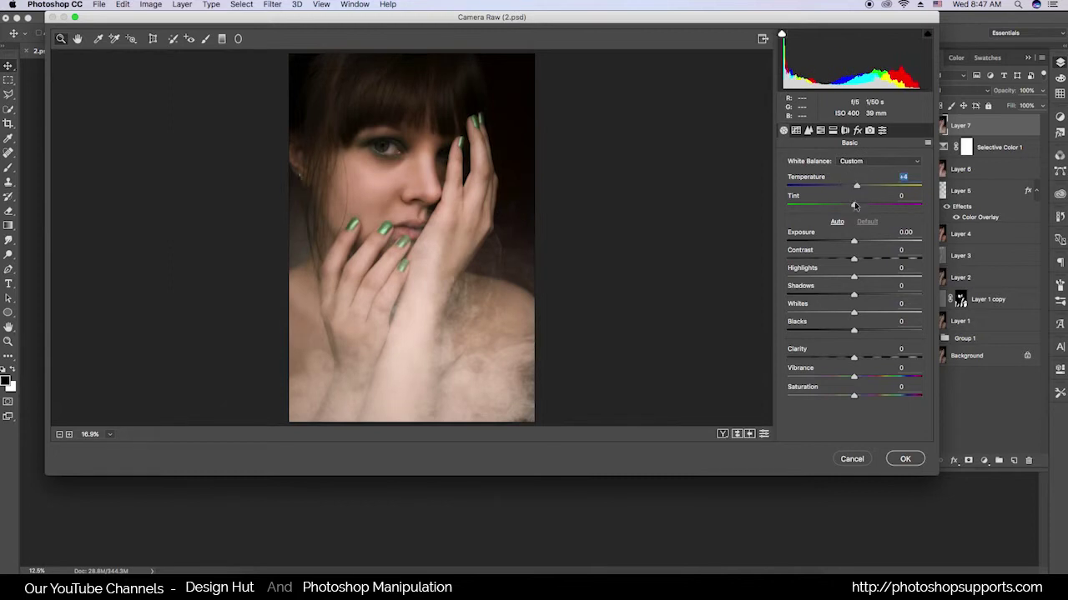
left_click_drag(854, 206, 860, 208)
left_click_drag(860, 207, 862, 208)
left_click(905, 460)
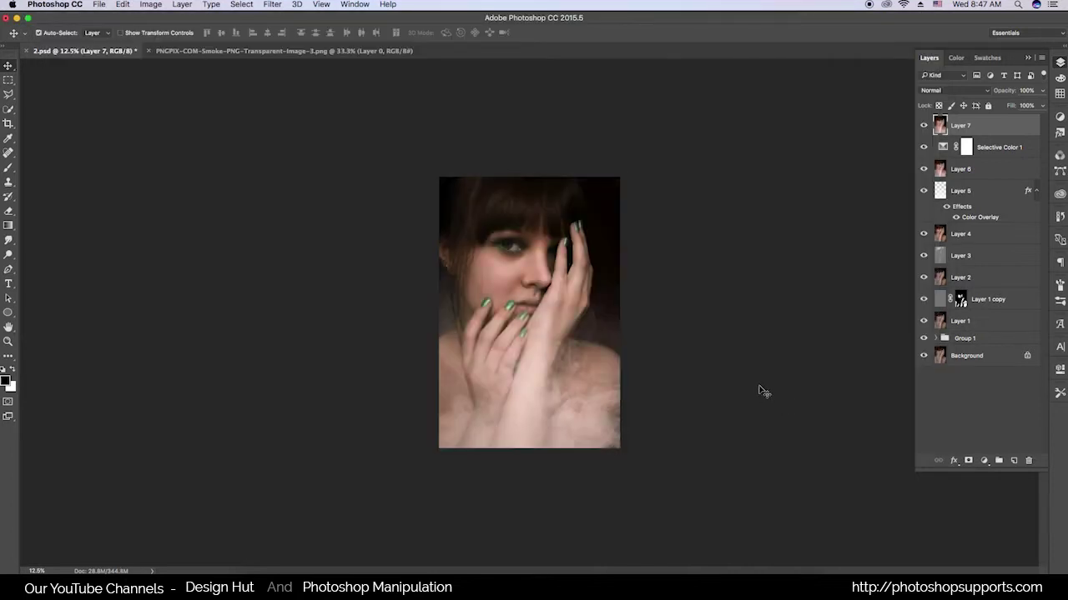
key("super+plus")
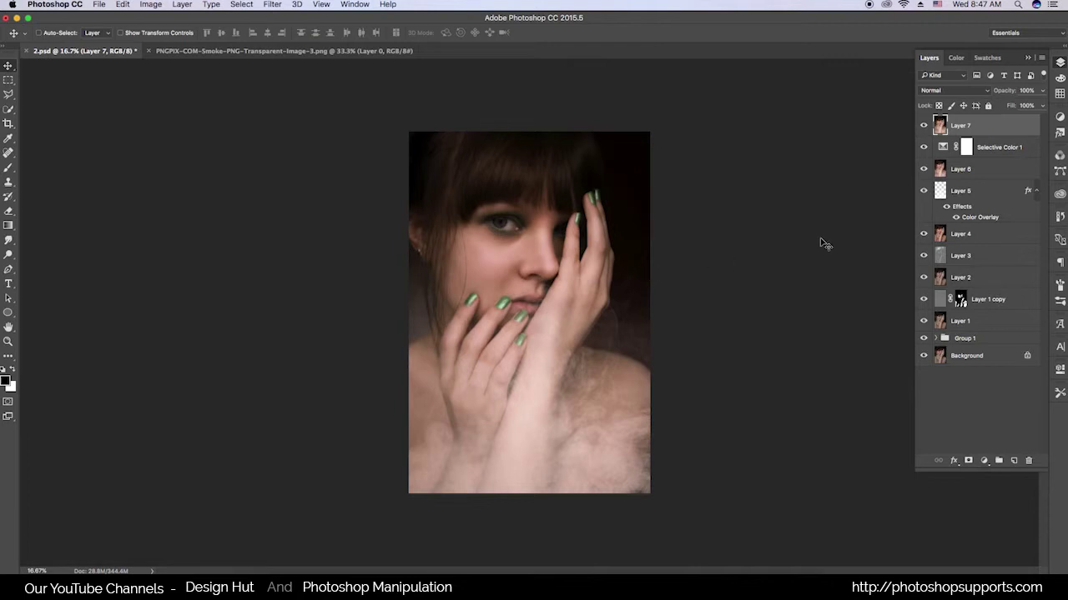
left_click(271, 5)
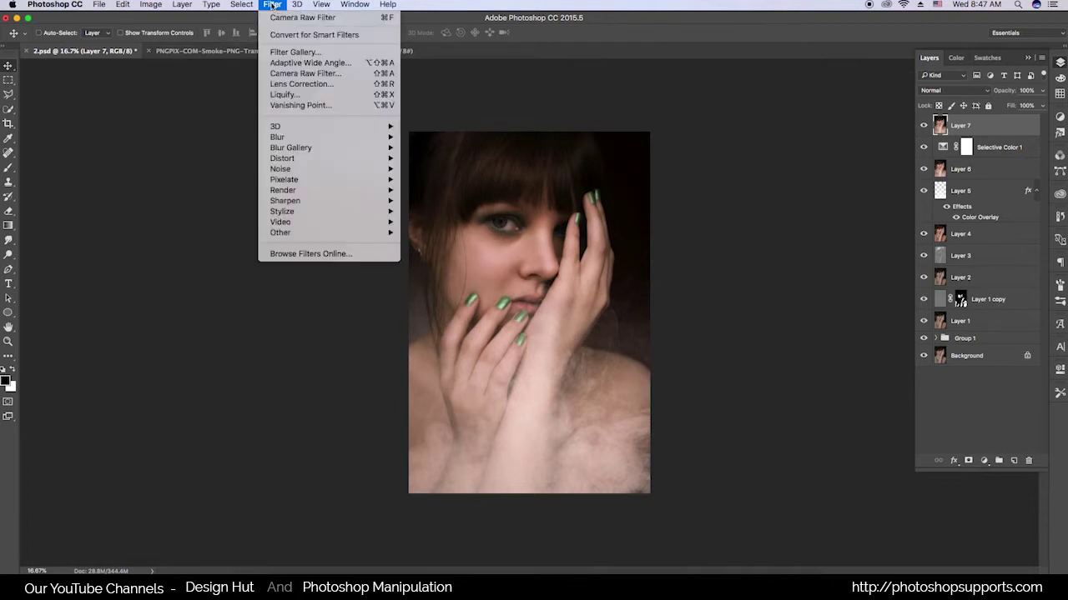
mouse_move(285, 201)
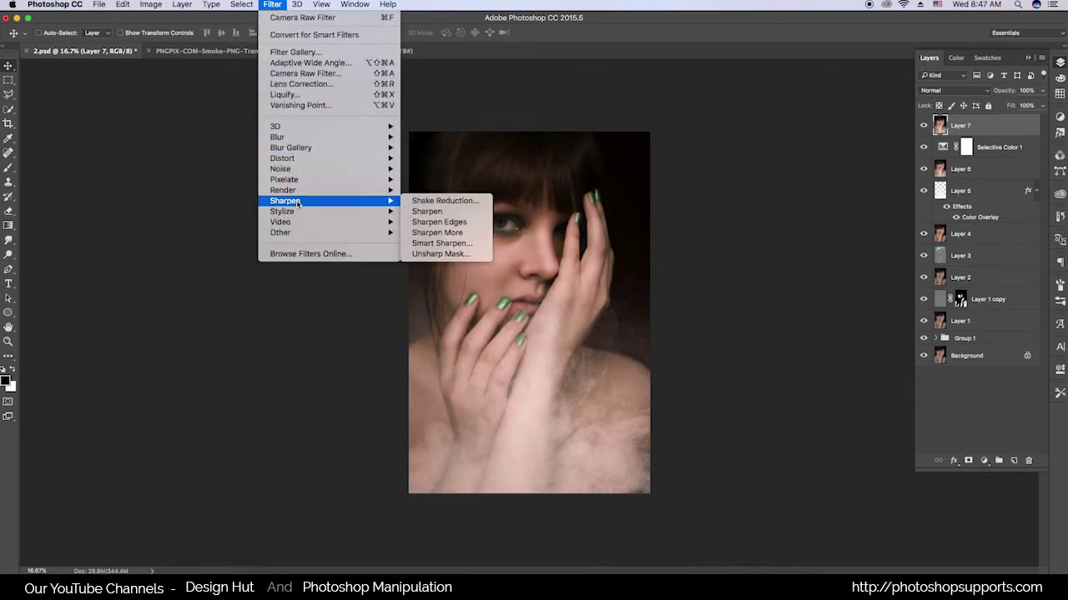
Step: Apply Smart Sharpen to Layer 7: Amount 259%, Radius 8.1 px, Reduce Noise 11%
left_click(467, 252)
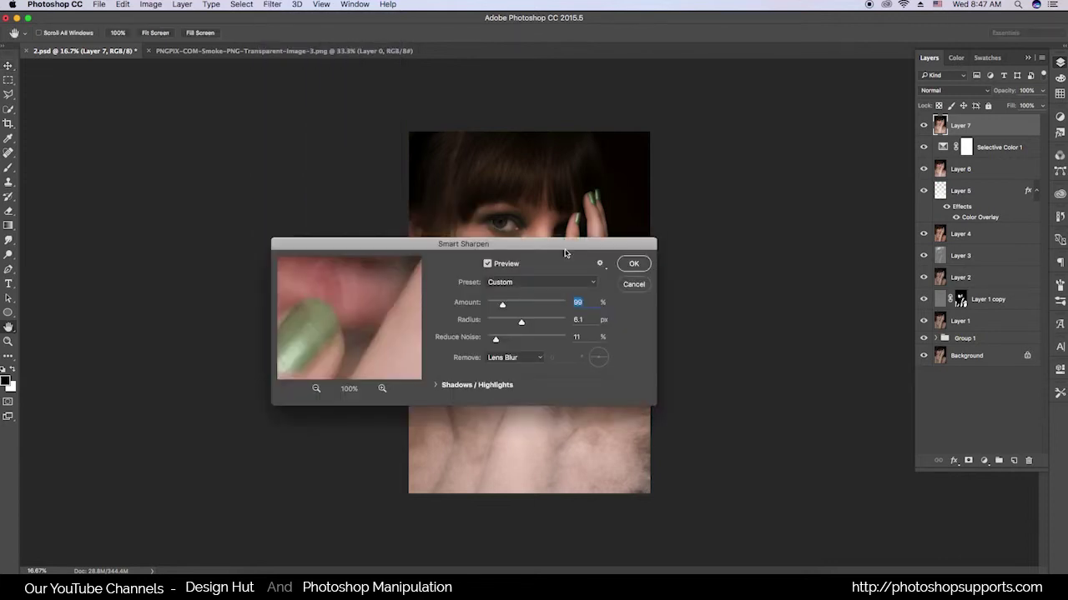
mouse_move(362, 353)
left_mouse_down()
mouse_move(360, 367)
mouse_move(373, 353)
mouse_move(351, 306)
mouse_move(396, 349)
left_mouse_up()
left_click_drag(513, 310, 520, 310)
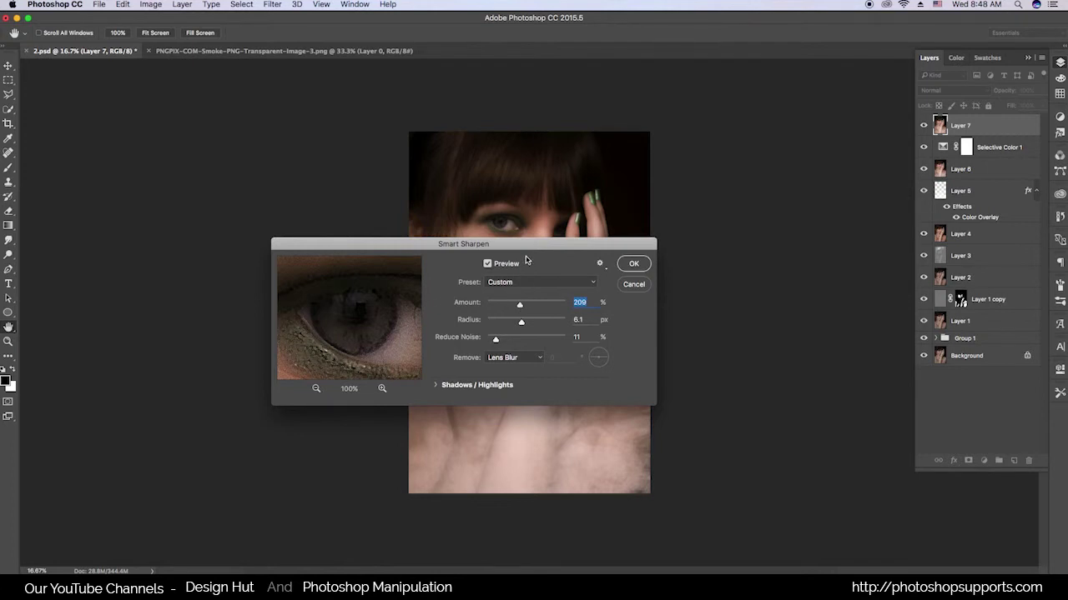
left_click_drag(526, 261, 541, 311)
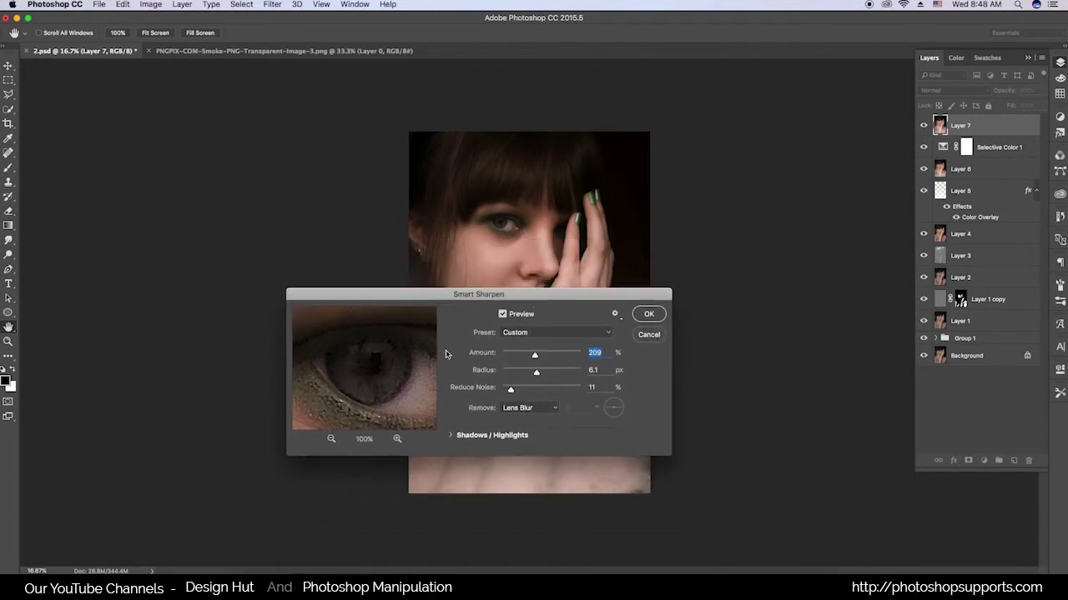
left_click_drag(535, 355, 549, 374)
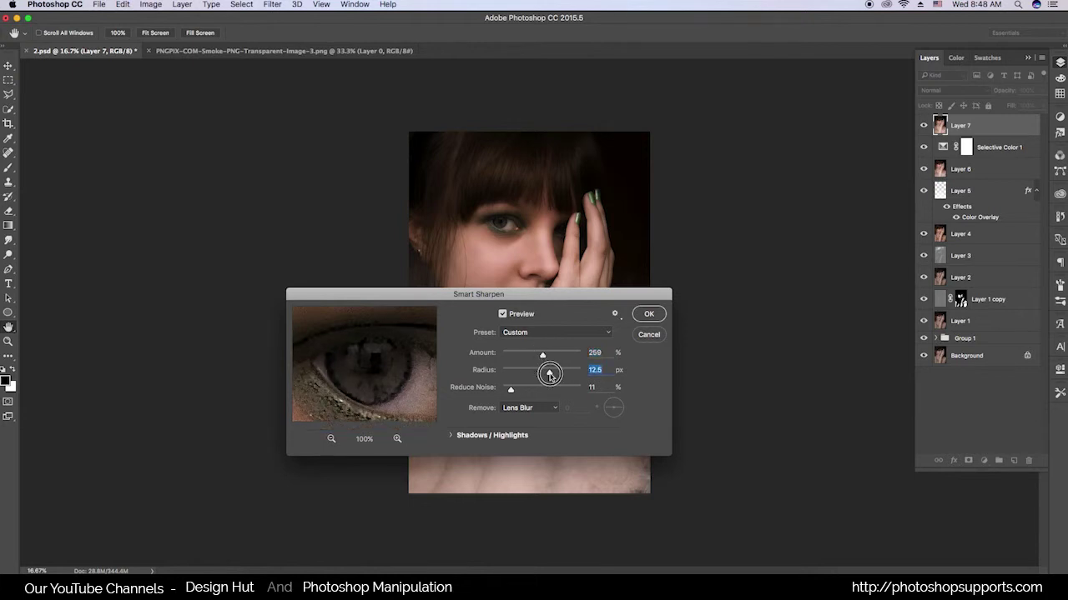
left_click_drag(549, 374, 541, 374)
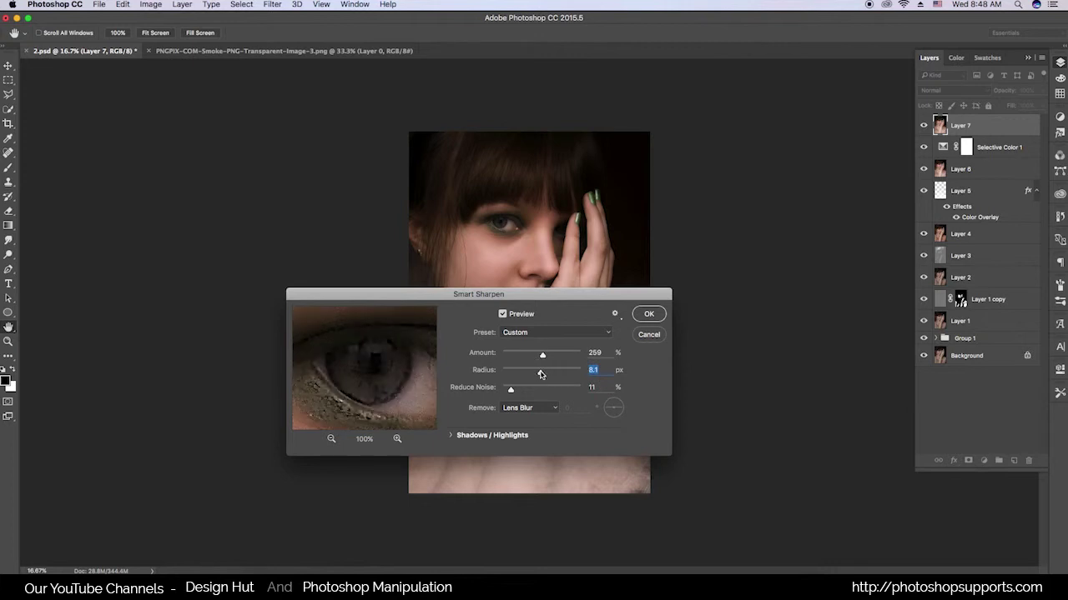
left_click(643, 317)
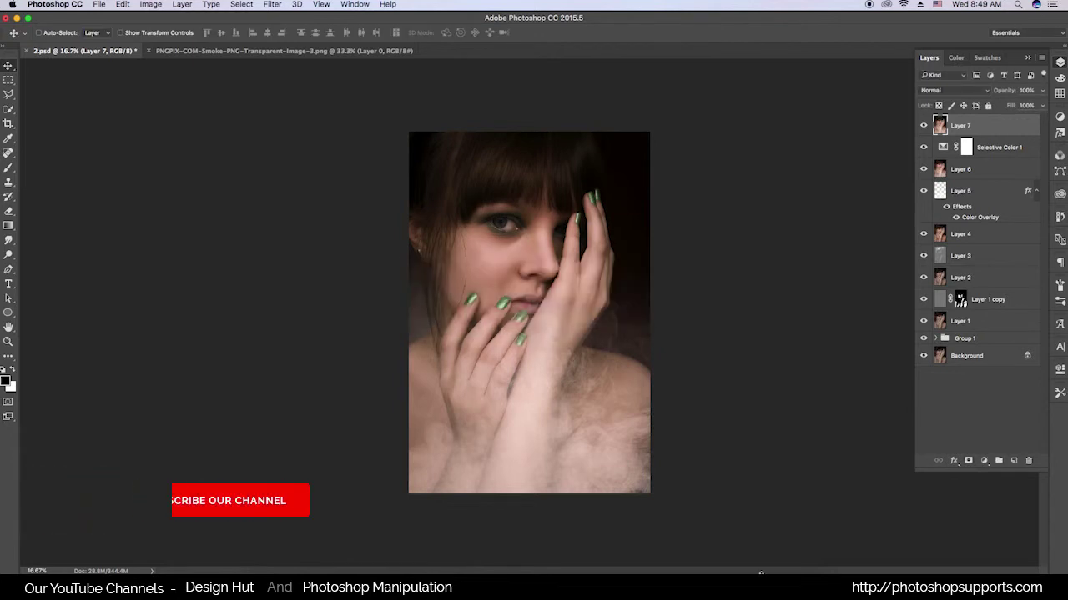
Step: Add a layer mask to Layer 7 and invert it to black, hiding the sharpening
key("ctrl+plus")
key("ctrl+plus")
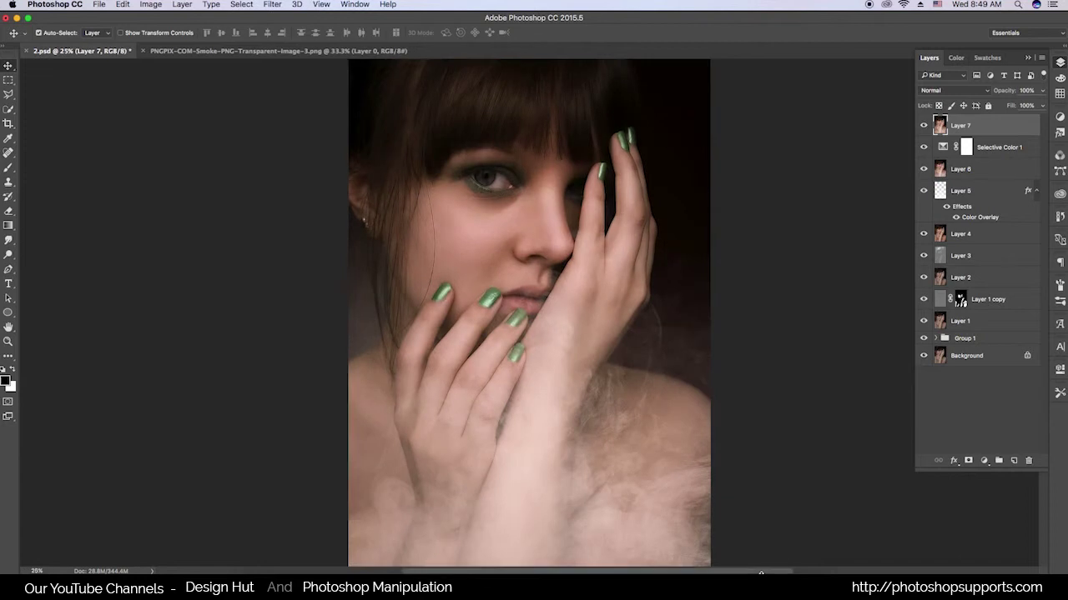
left_click_drag(630, 288, 612, 334)
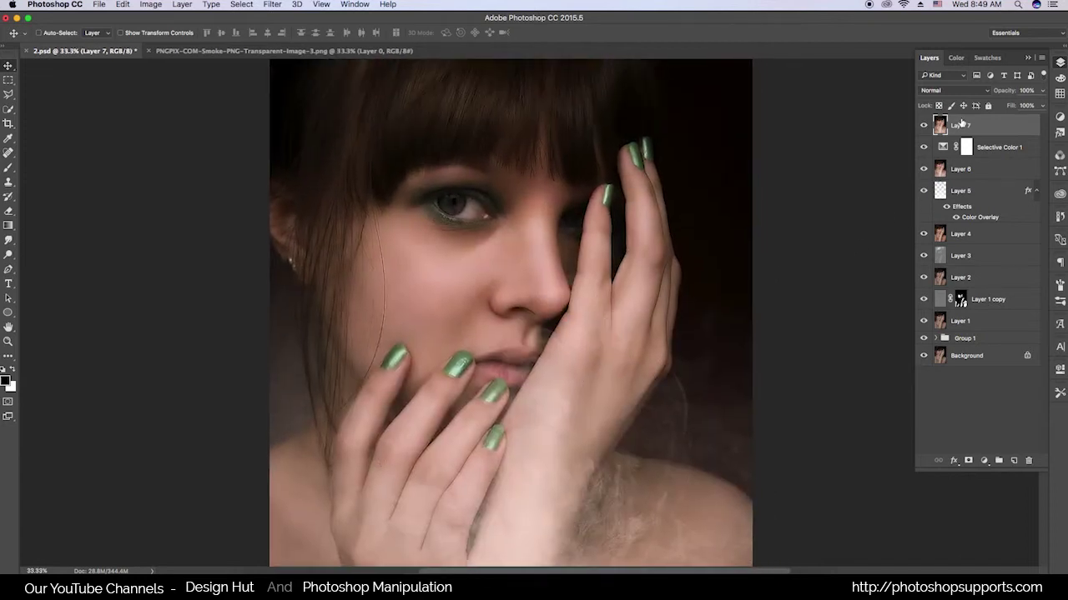
left_click(968, 461)
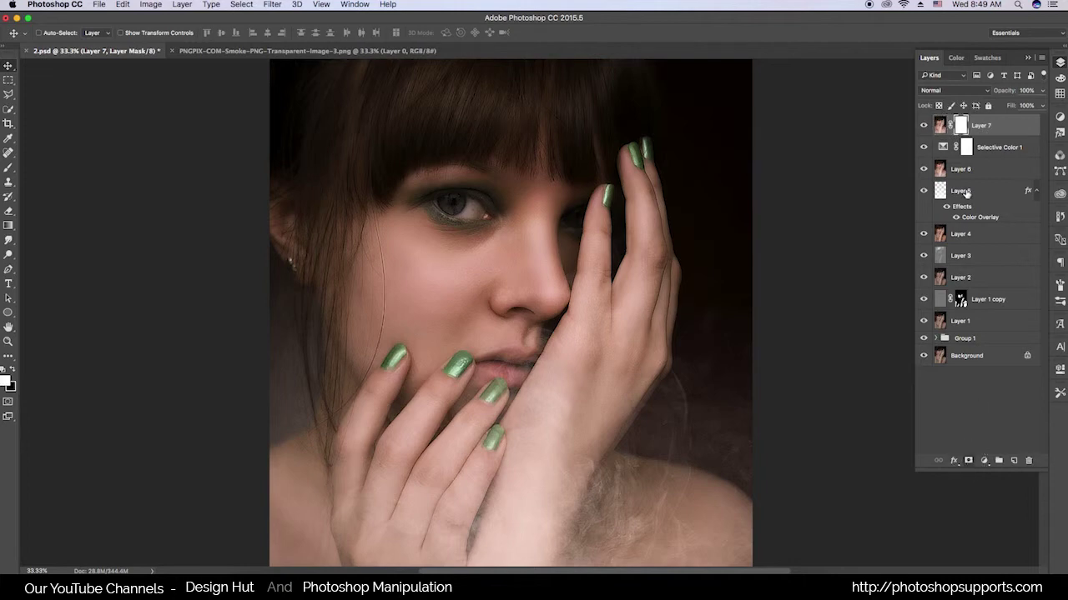
left_click(151, 5)
left_click(269, 165)
Step: Brush white onto the mask over the eyes and face at 50%, then 20% opacity
left_click(9, 167)
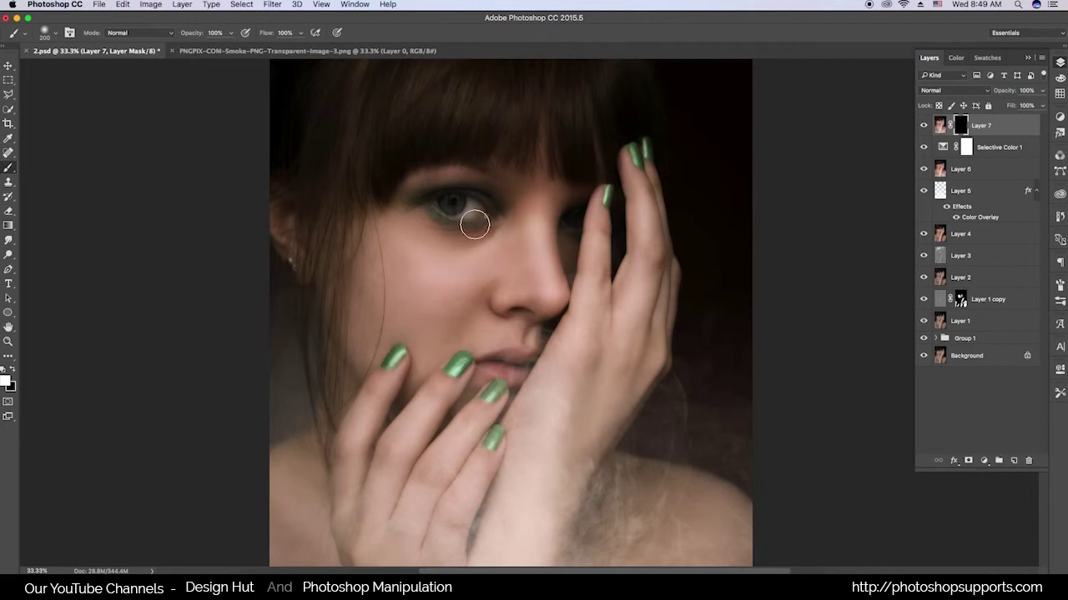
mouse_move(489, 218)
left_mouse_down()
mouse_move(445, 214)
mouse_move(429, 197)
mouse_move(411, 208)
left_mouse_up()
scroll(603, 270, "down", 5)
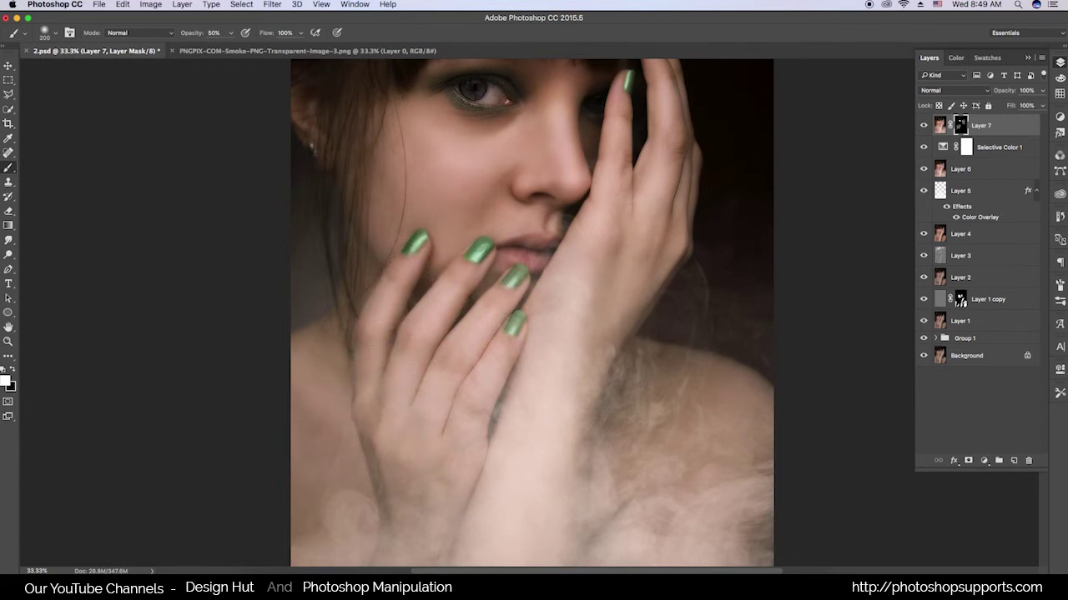
scroll(413, 454, "down", 1)
scroll(413, 453, "up", 1)
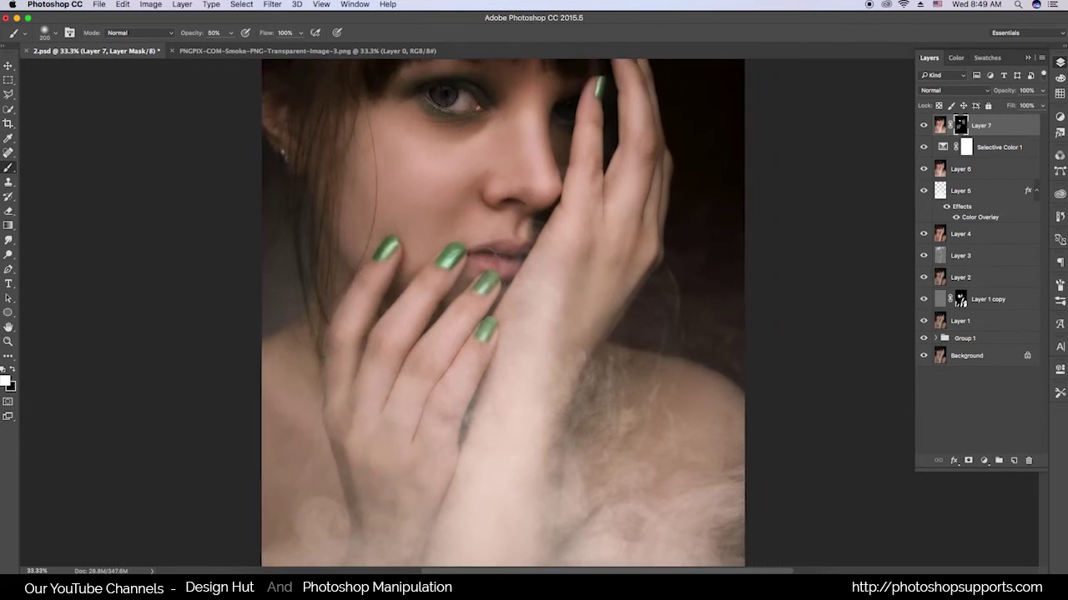
left_click_drag(525, 289, 501, 359)
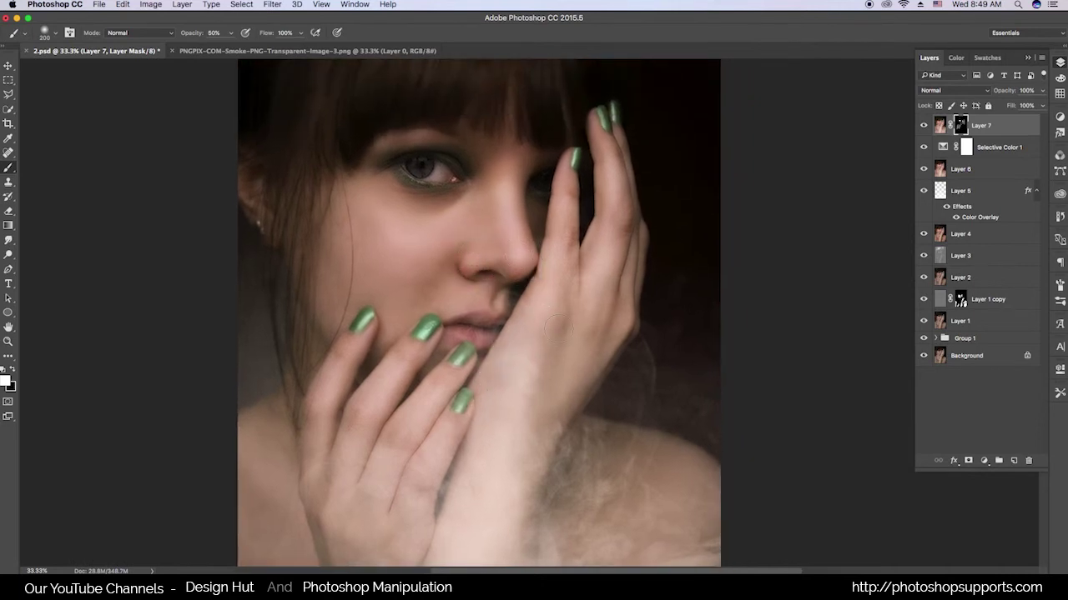
left_click_drag(536, 273, 522, 313)
key("2")
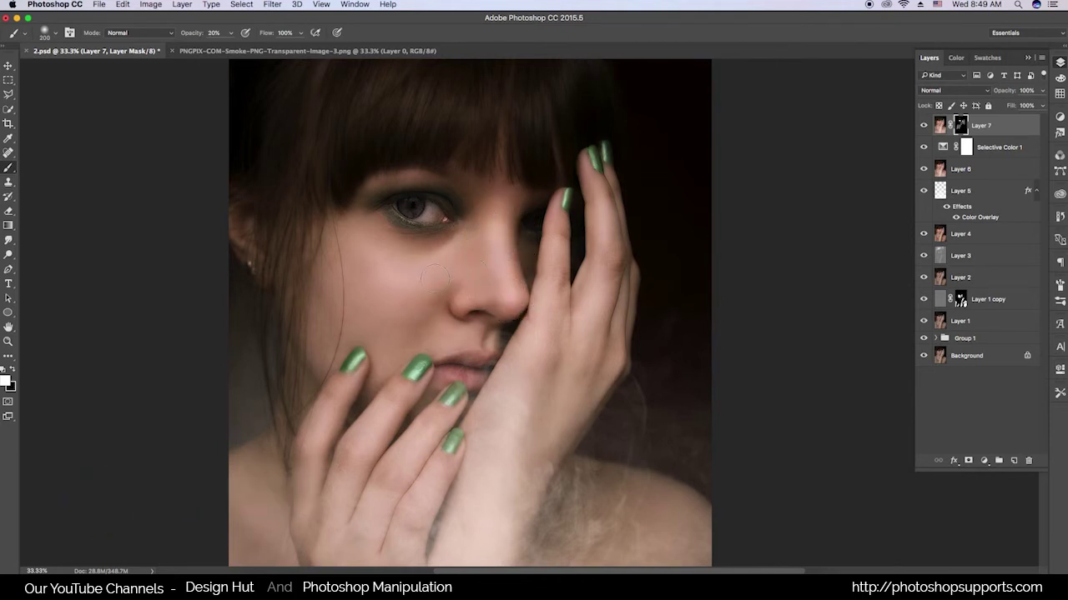
key("ctrl+minus")
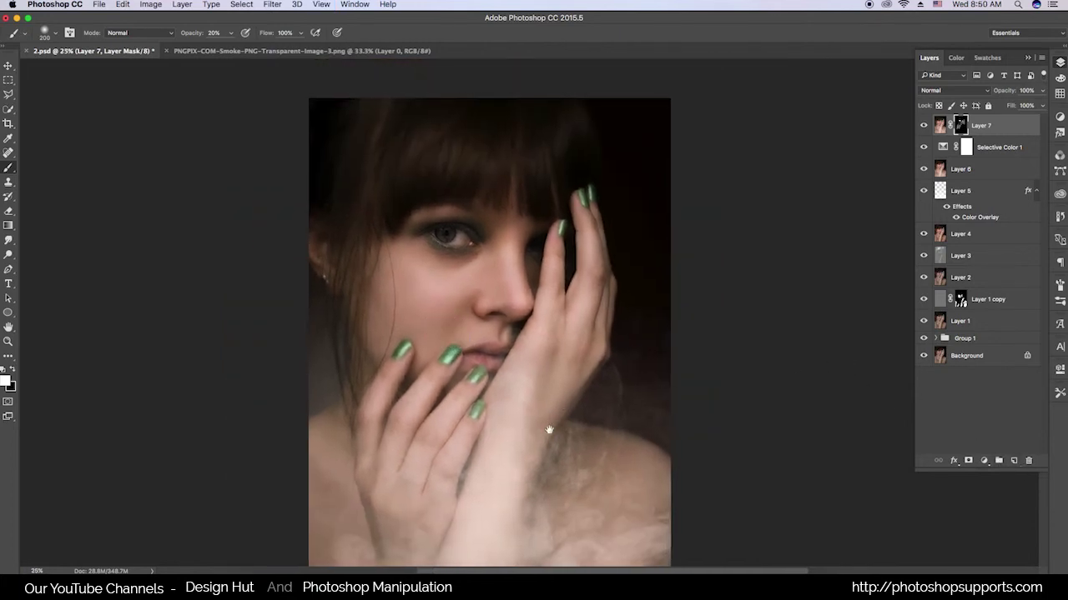
scroll(551, 384, "down", 2)
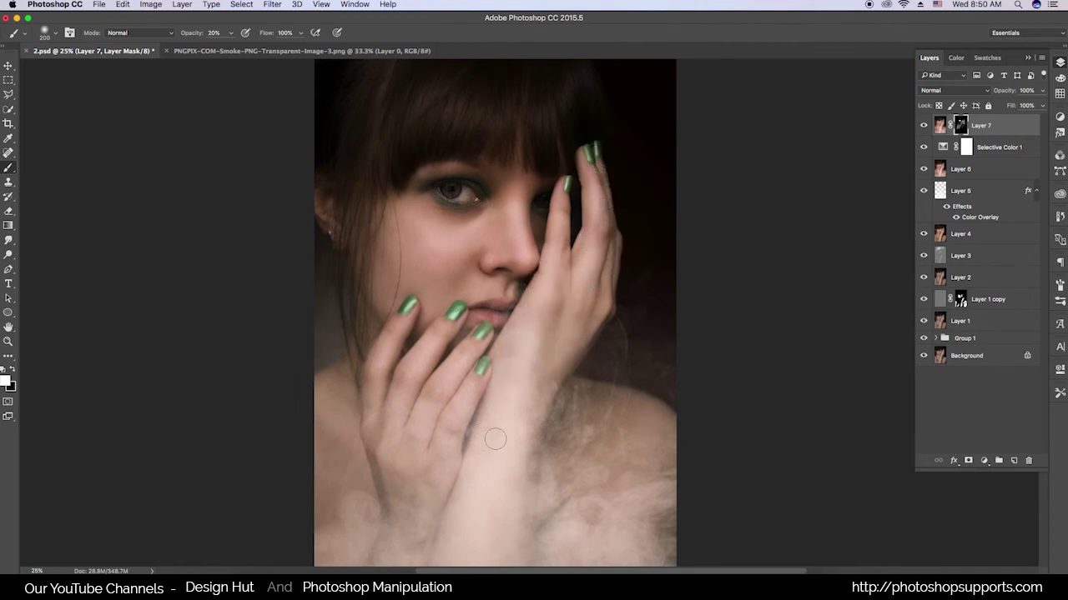
key("ctrl+minus")
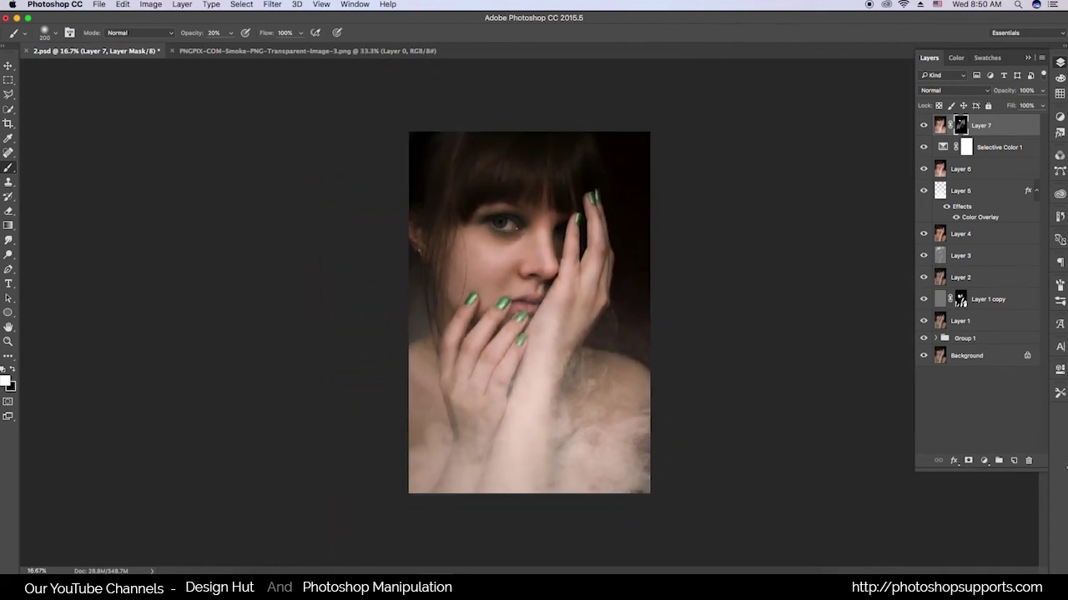
Step: Option-click the Background eye icon to show only the original photo for comparison
left_click(921, 357, "alt")
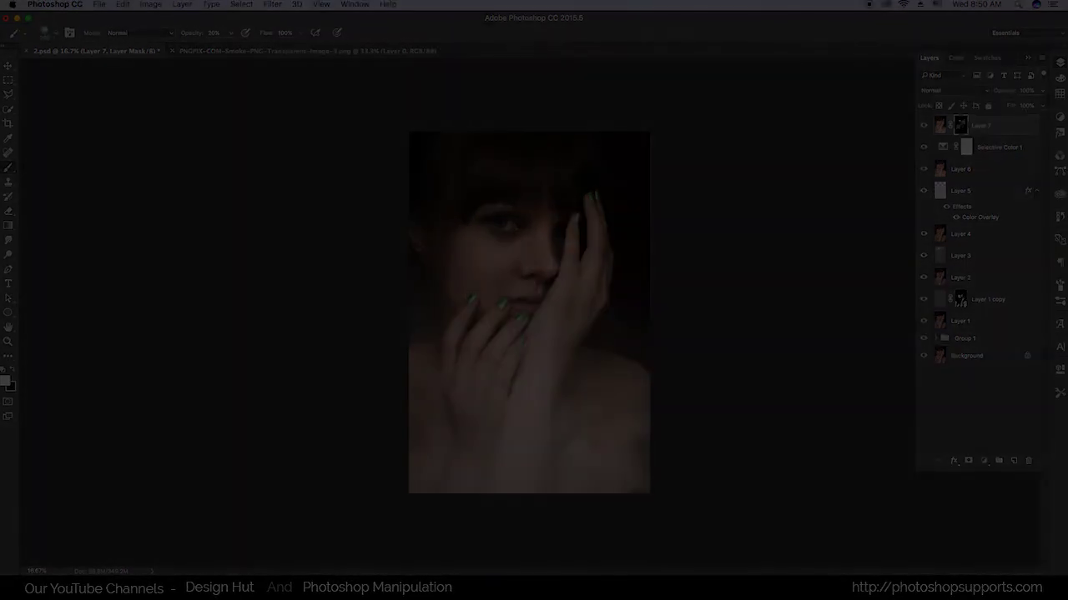